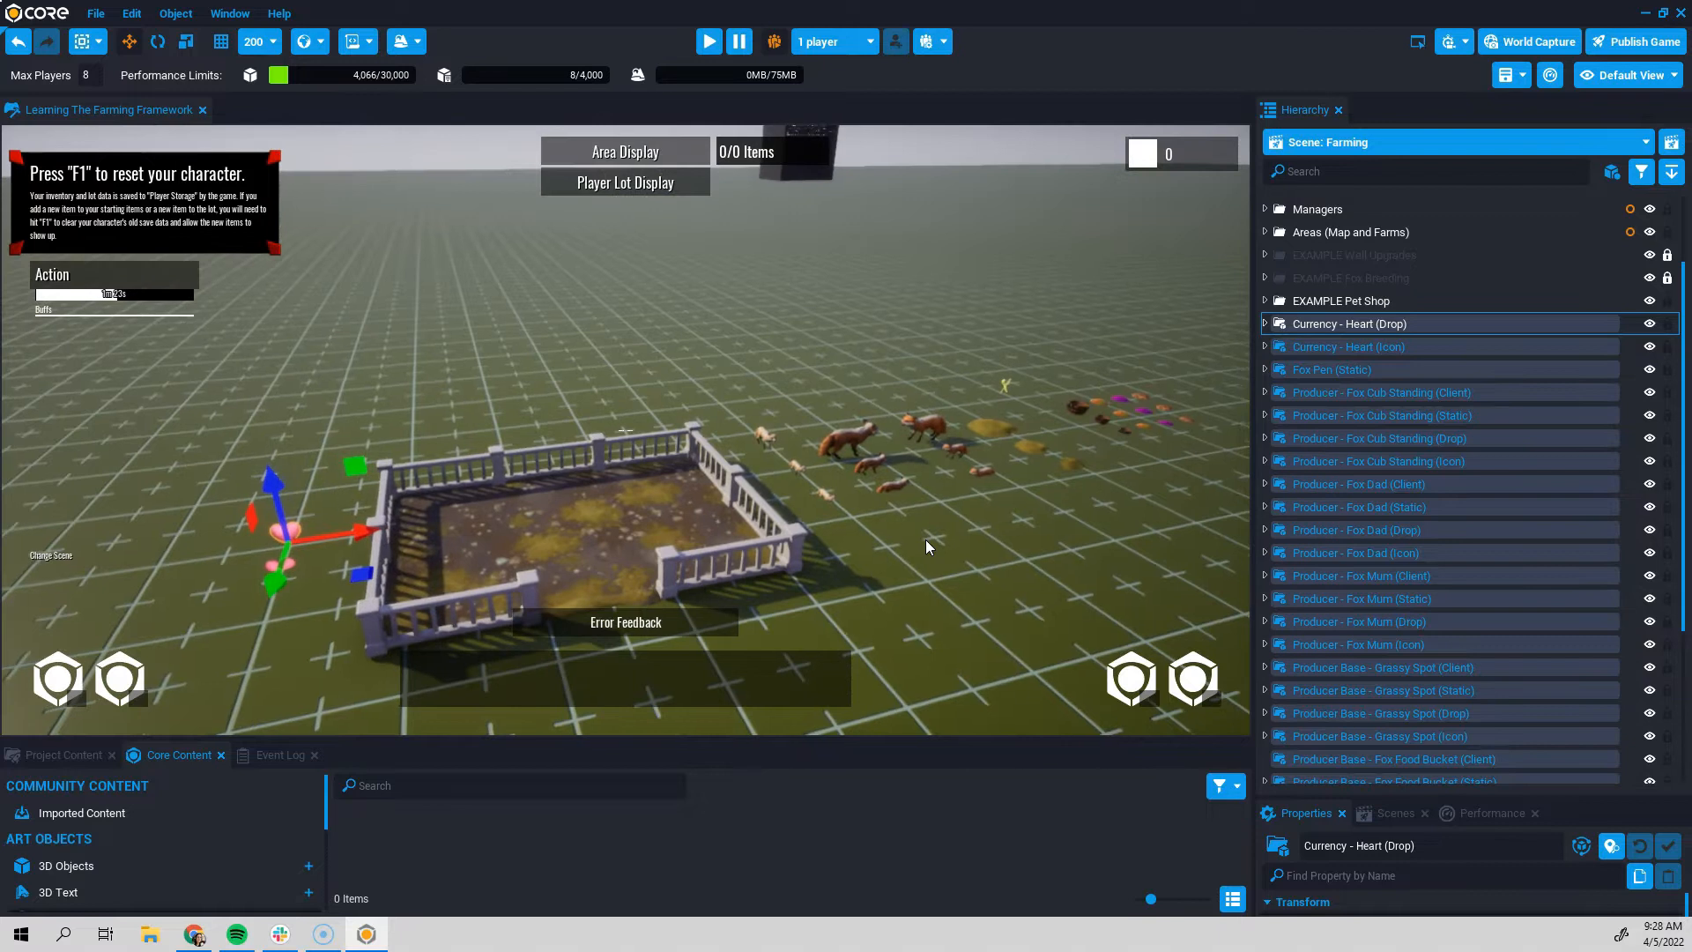
- Examine the imported assets in the scene, including the kennels, the pet shop stall, the fox pen, the foxes and the heart currency models
right_drag(1066, 525, 766, 570)
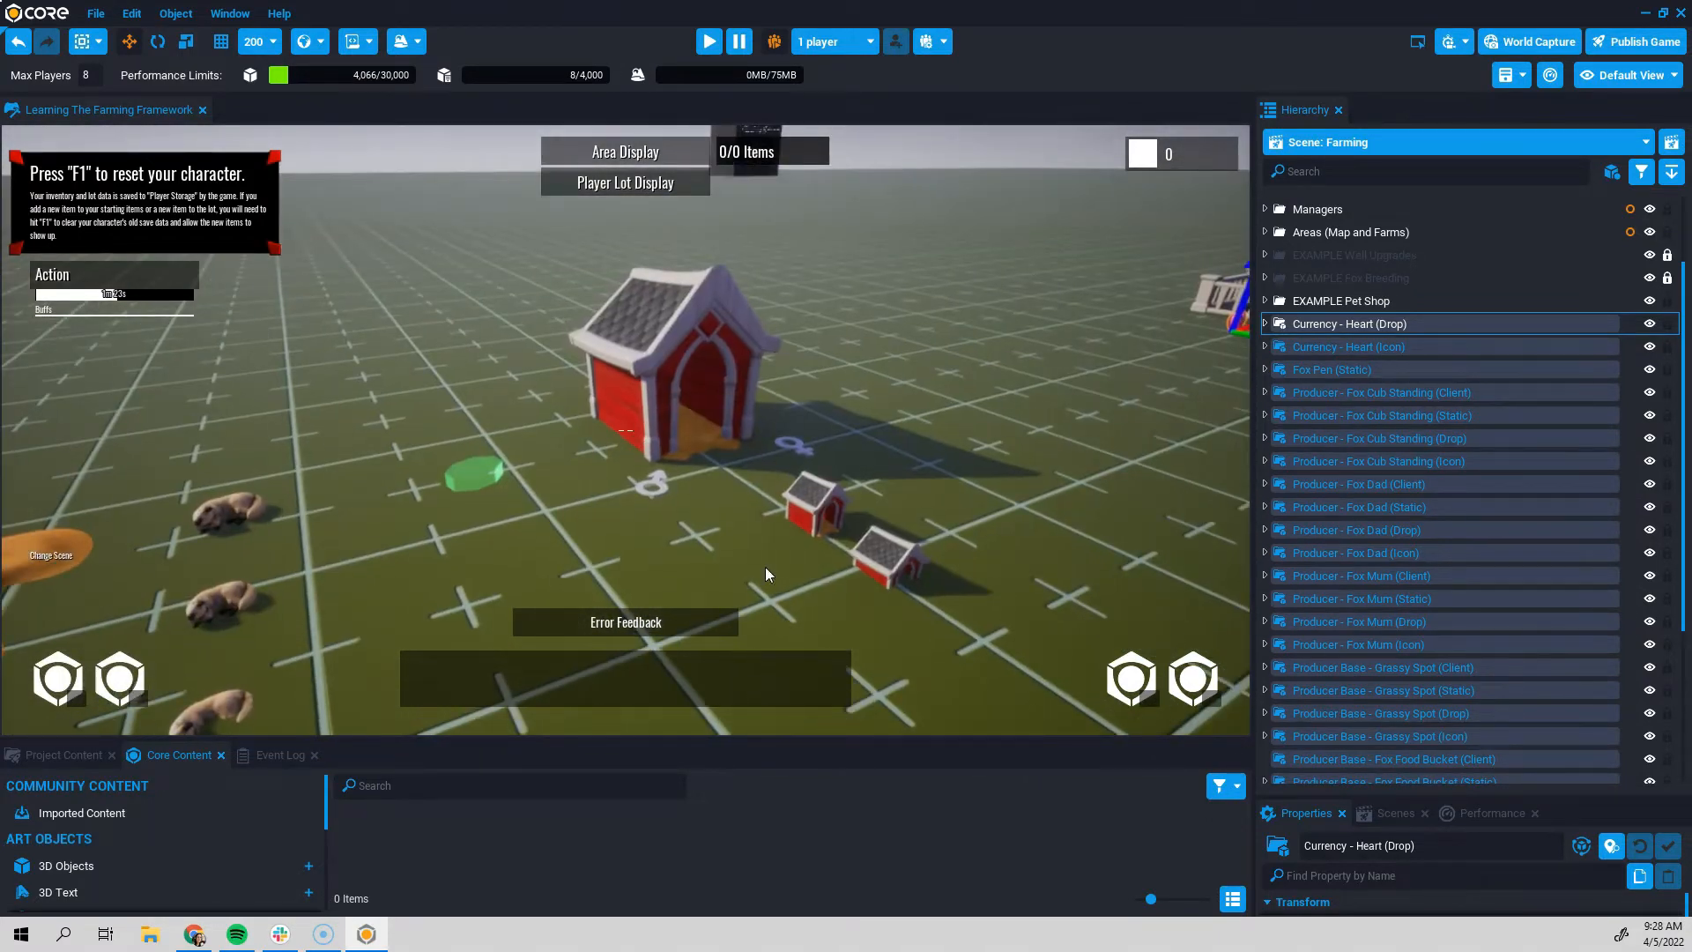
right_drag(975, 476, 746, 502)
right_drag(793, 375, 576, 376)
key(w)
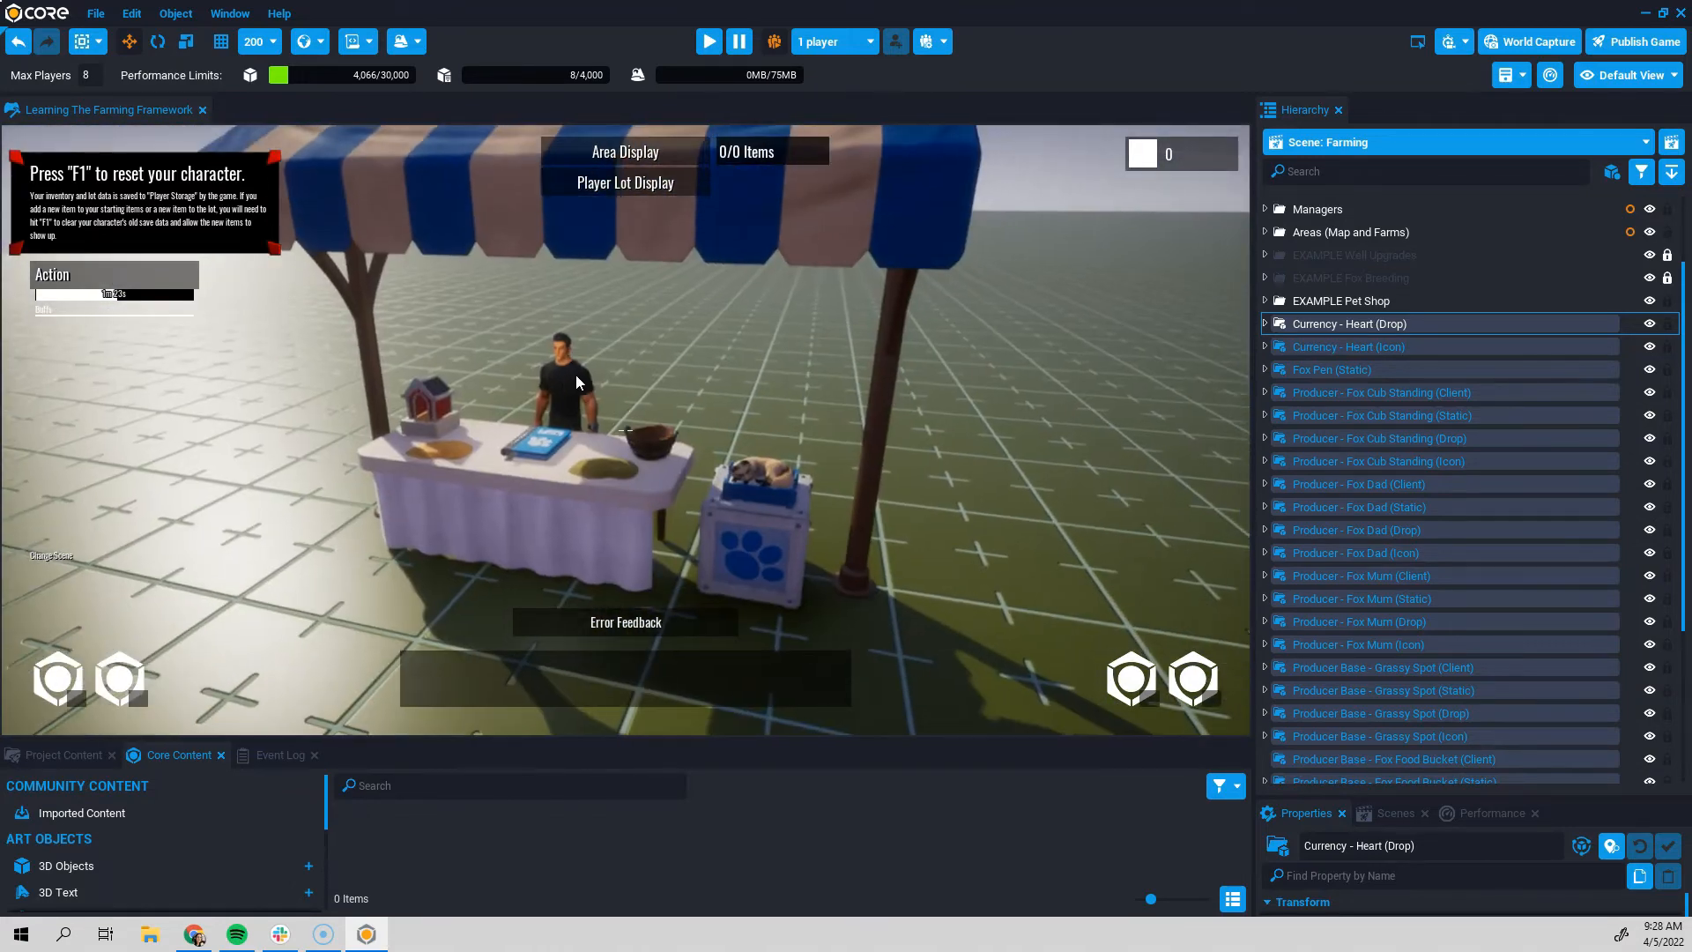
right_drag(737, 544, 799, 564)
key(s)
key(w)
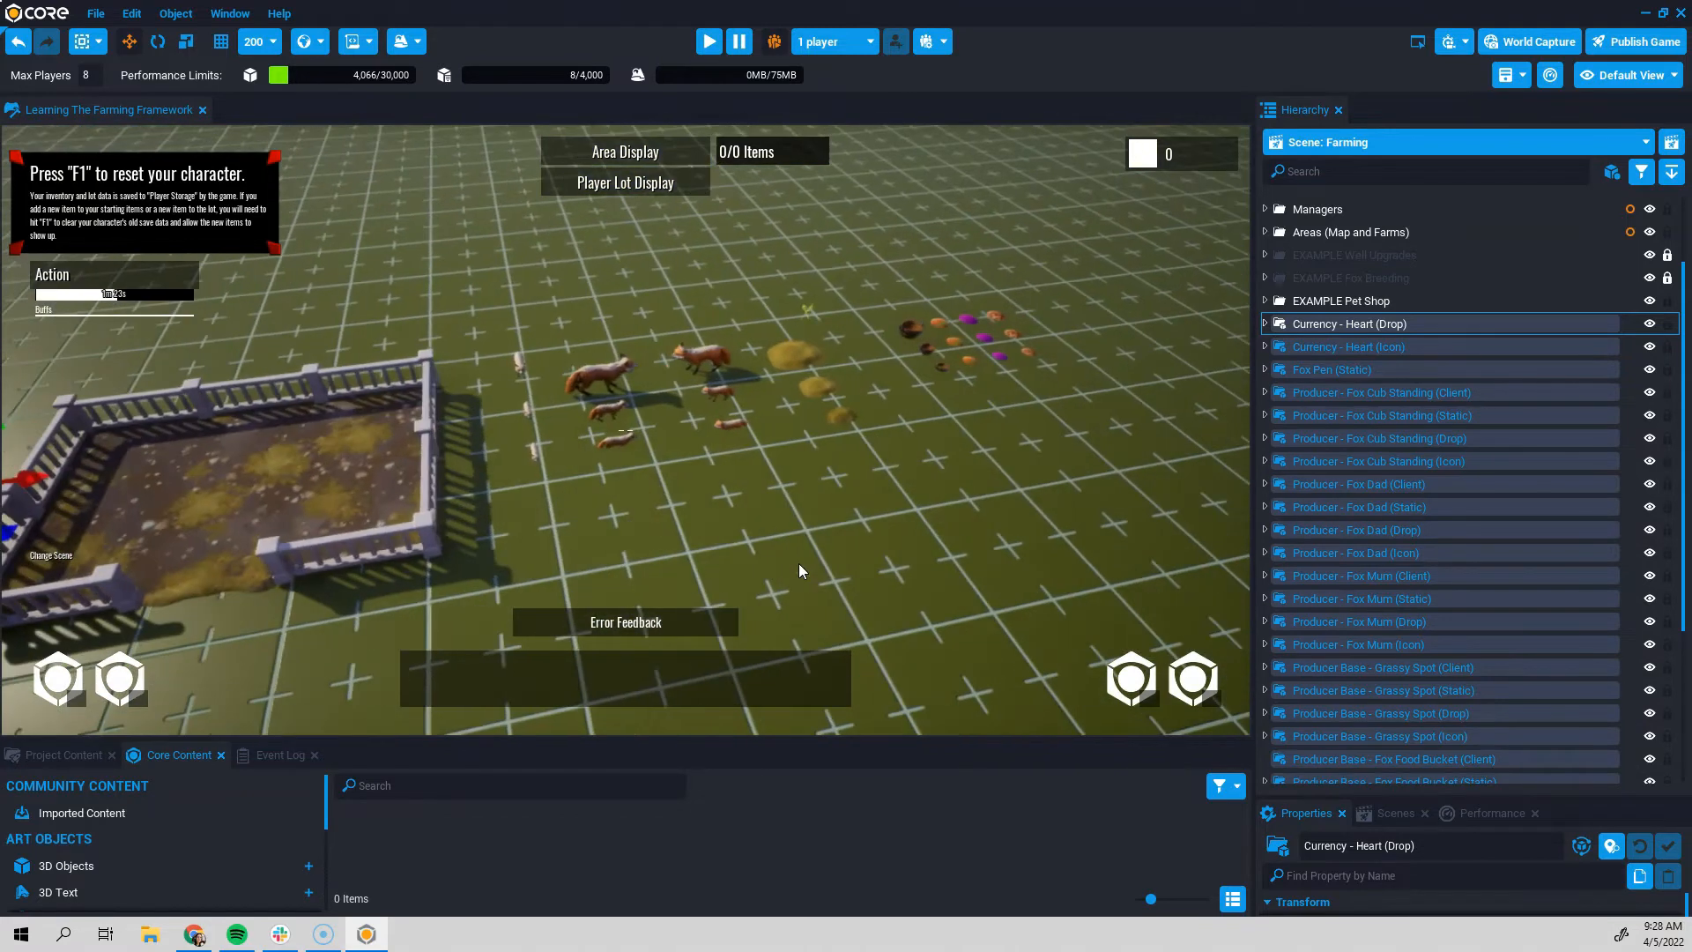
key(d)
right_drag(736, 454, 637, 409)
key(w)
key(a)
key(s)
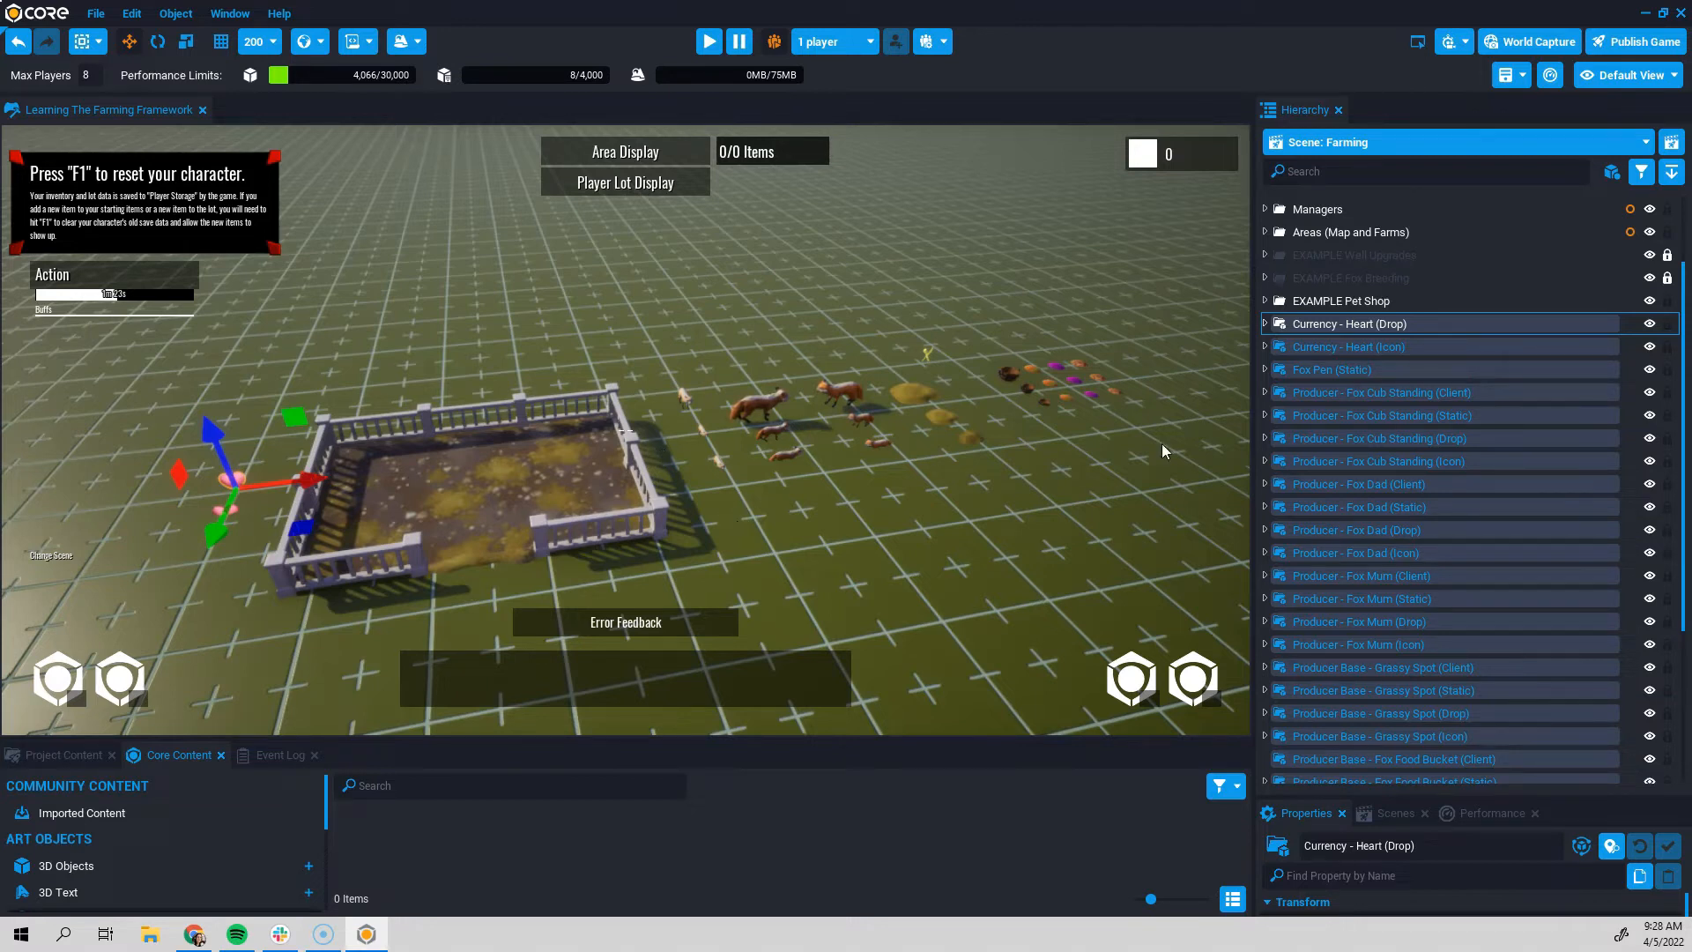
right_drag(1189, 452, 1087, 501)
key(a)
right_drag(467, 405, 691, 476)
key(w)
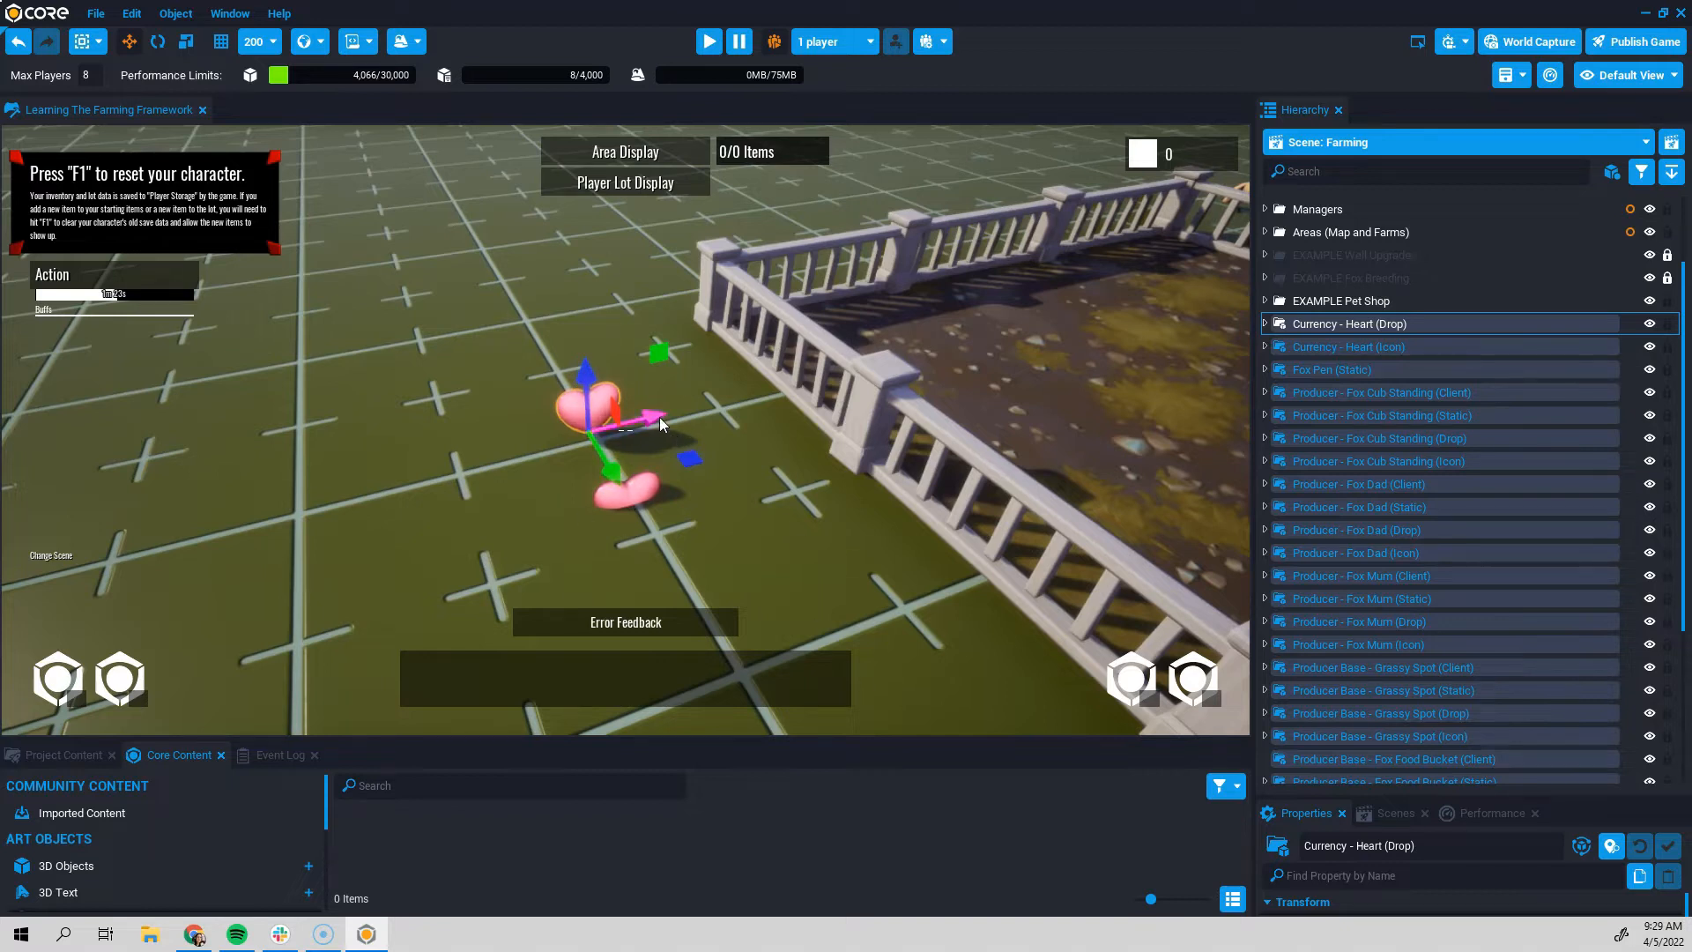
right_drag(744, 421, 742, 416)
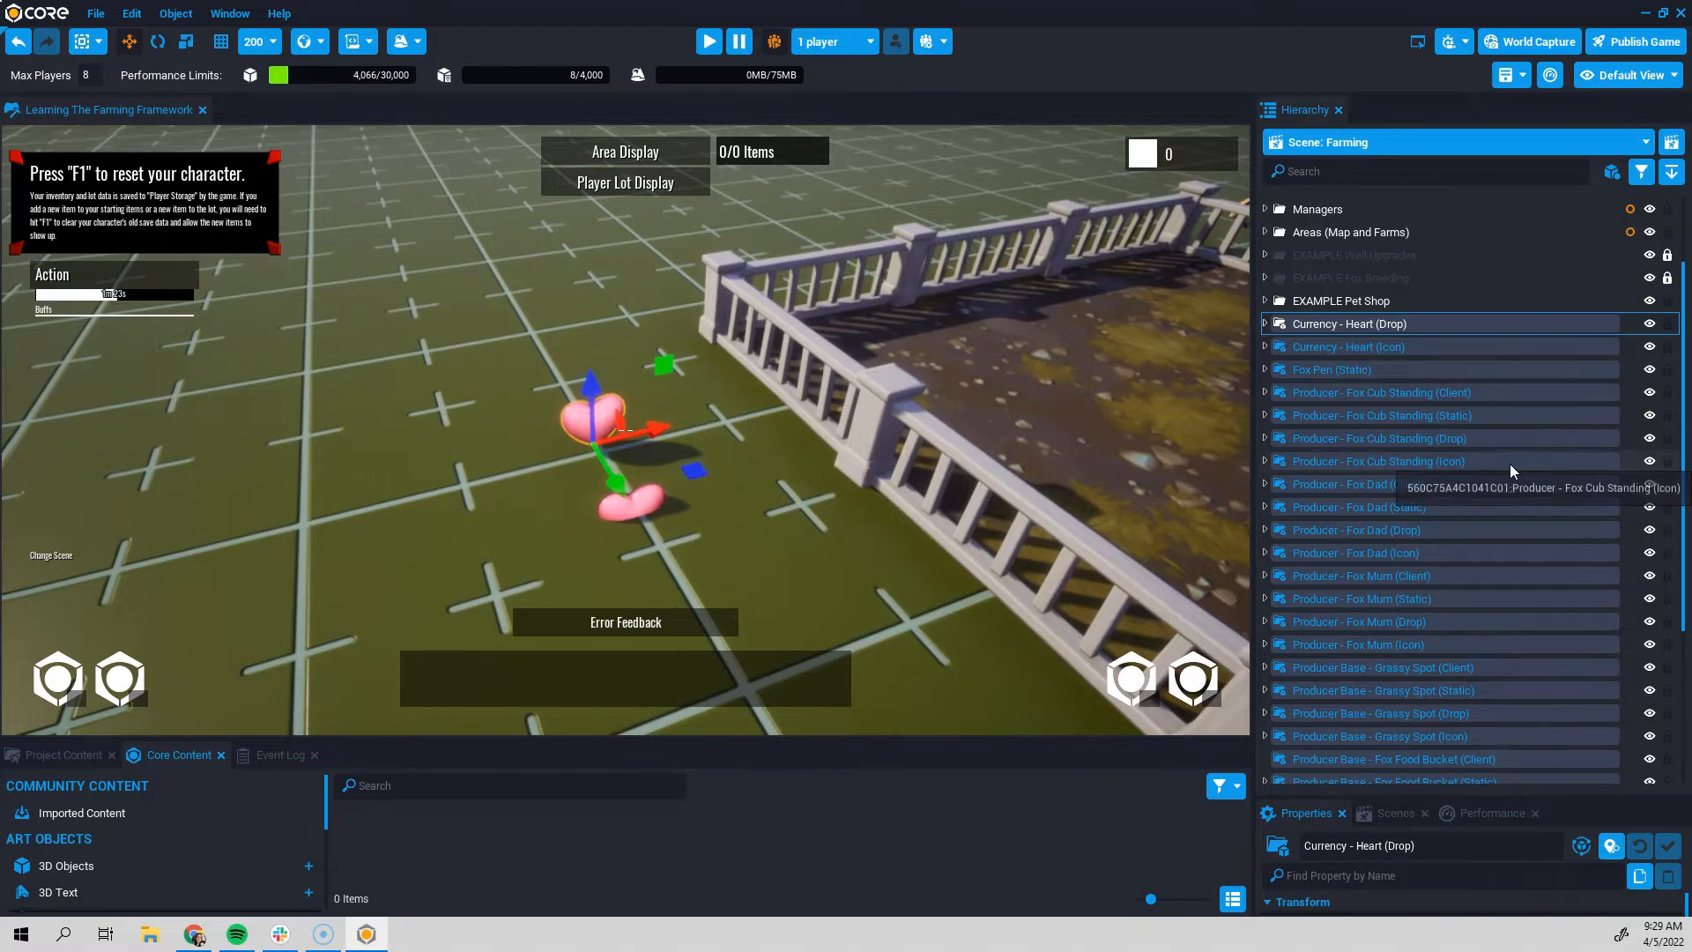
- Open the Currencies - Farm data table from the Currencies script under Stores & Currencies in the Global Database and maximize it
scroll(1502, 462, up, 3)
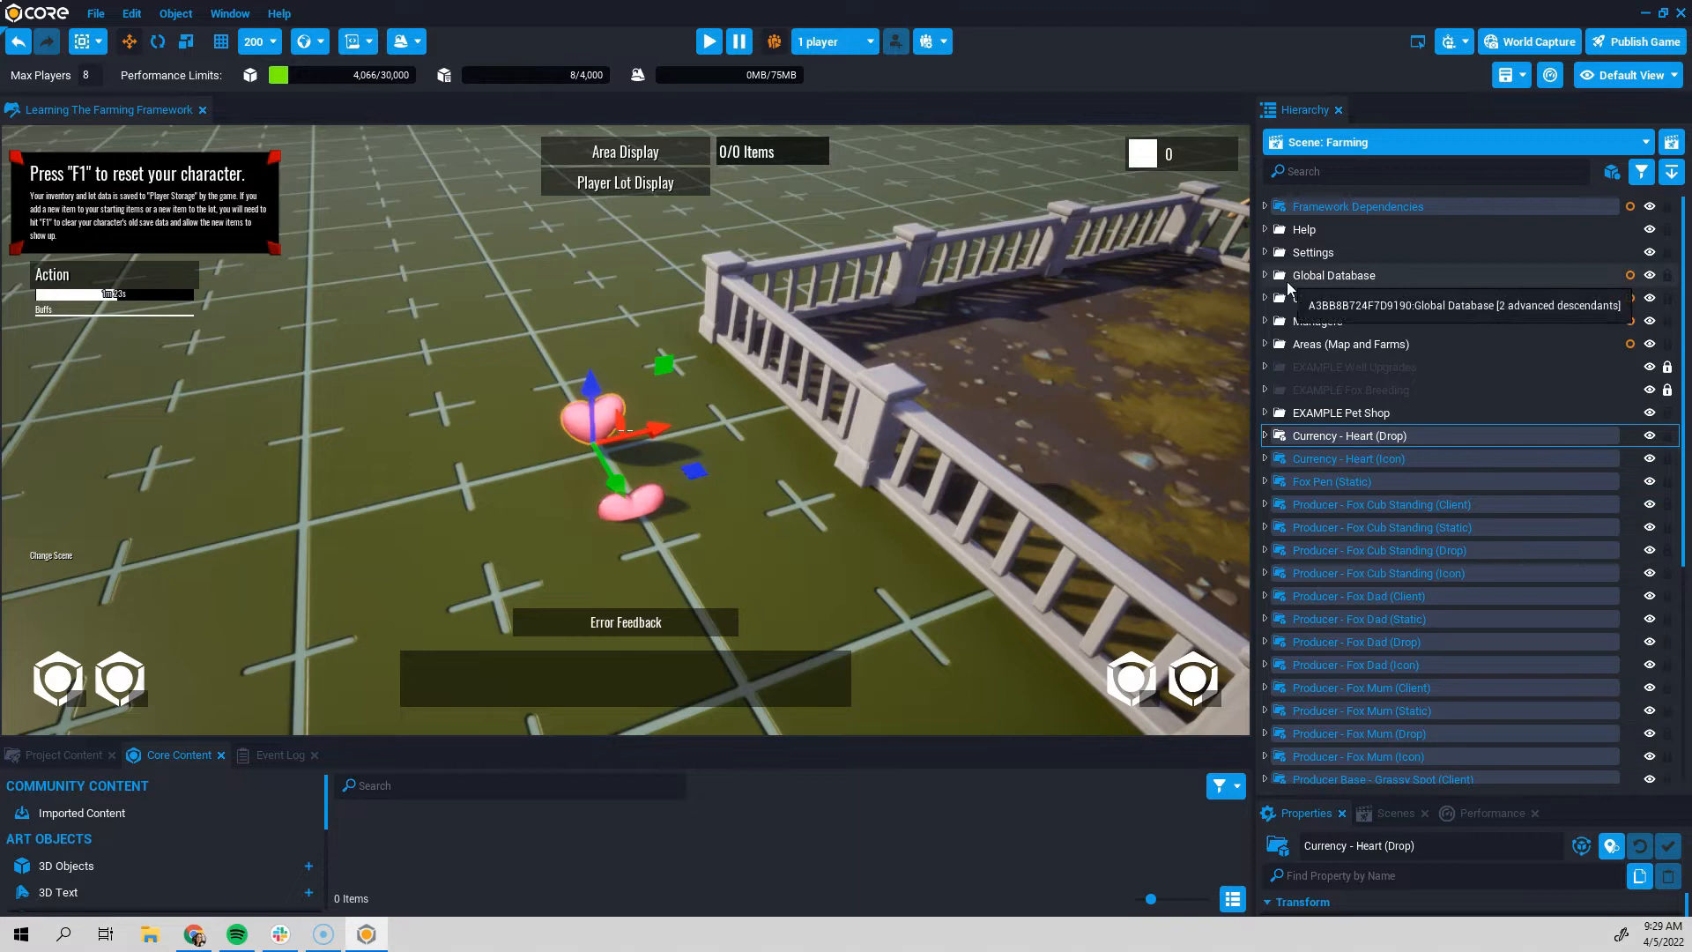
click(1266, 275)
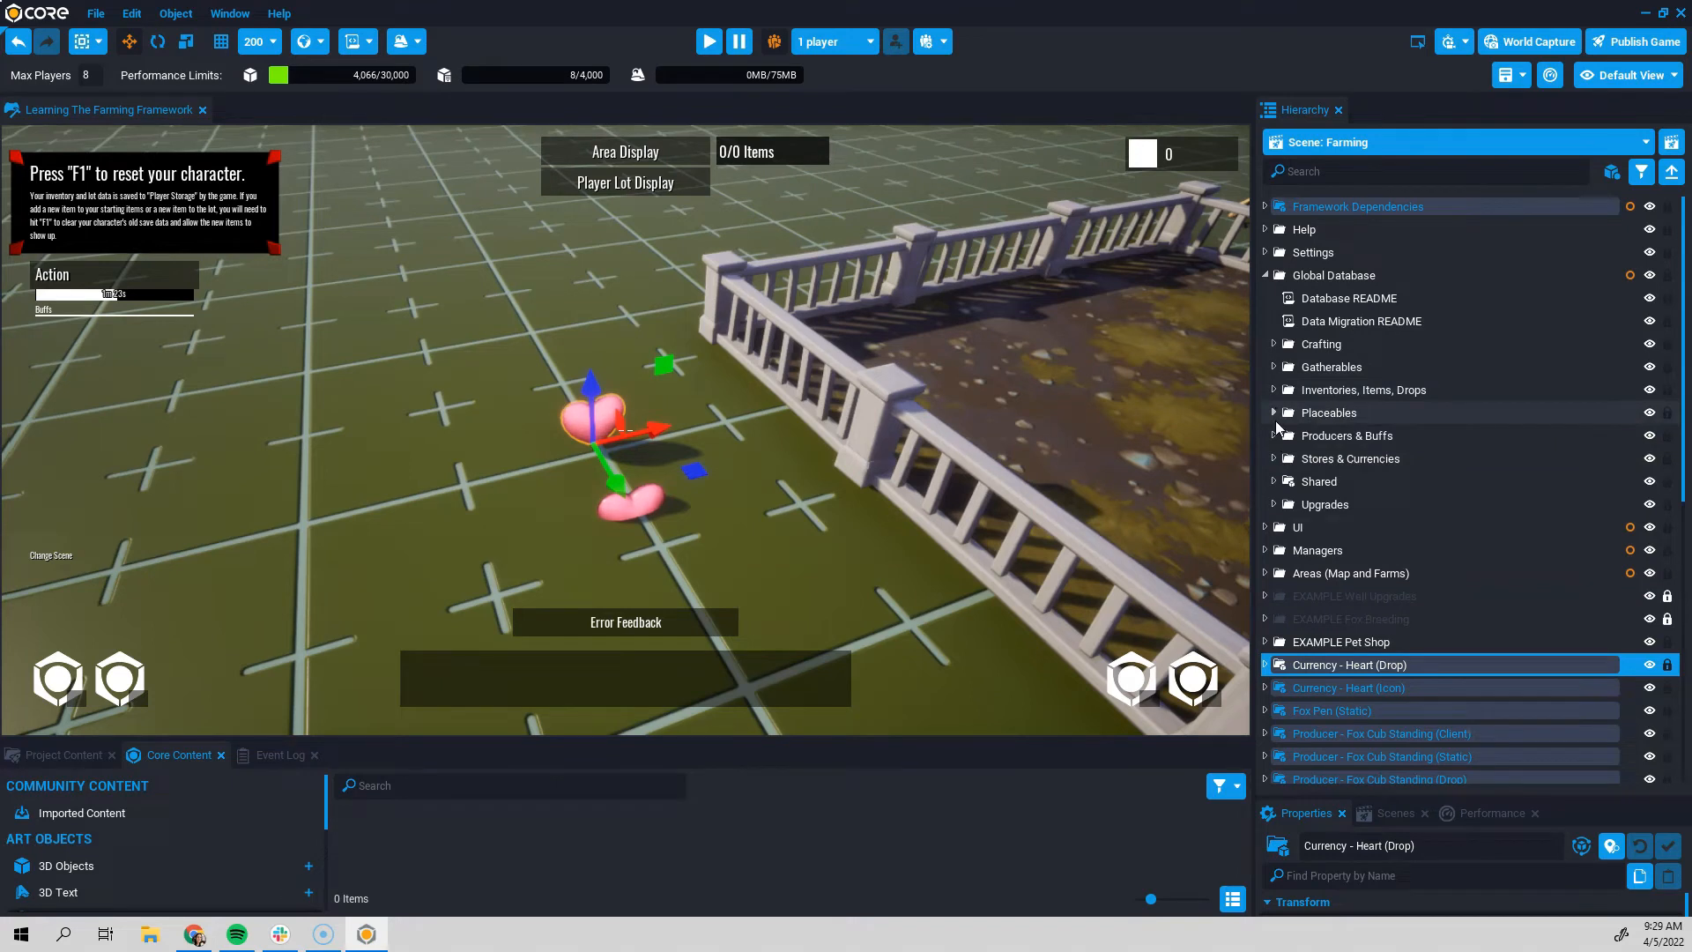
click(1349, 458)
click(1274, 458)
click(1337, 481)
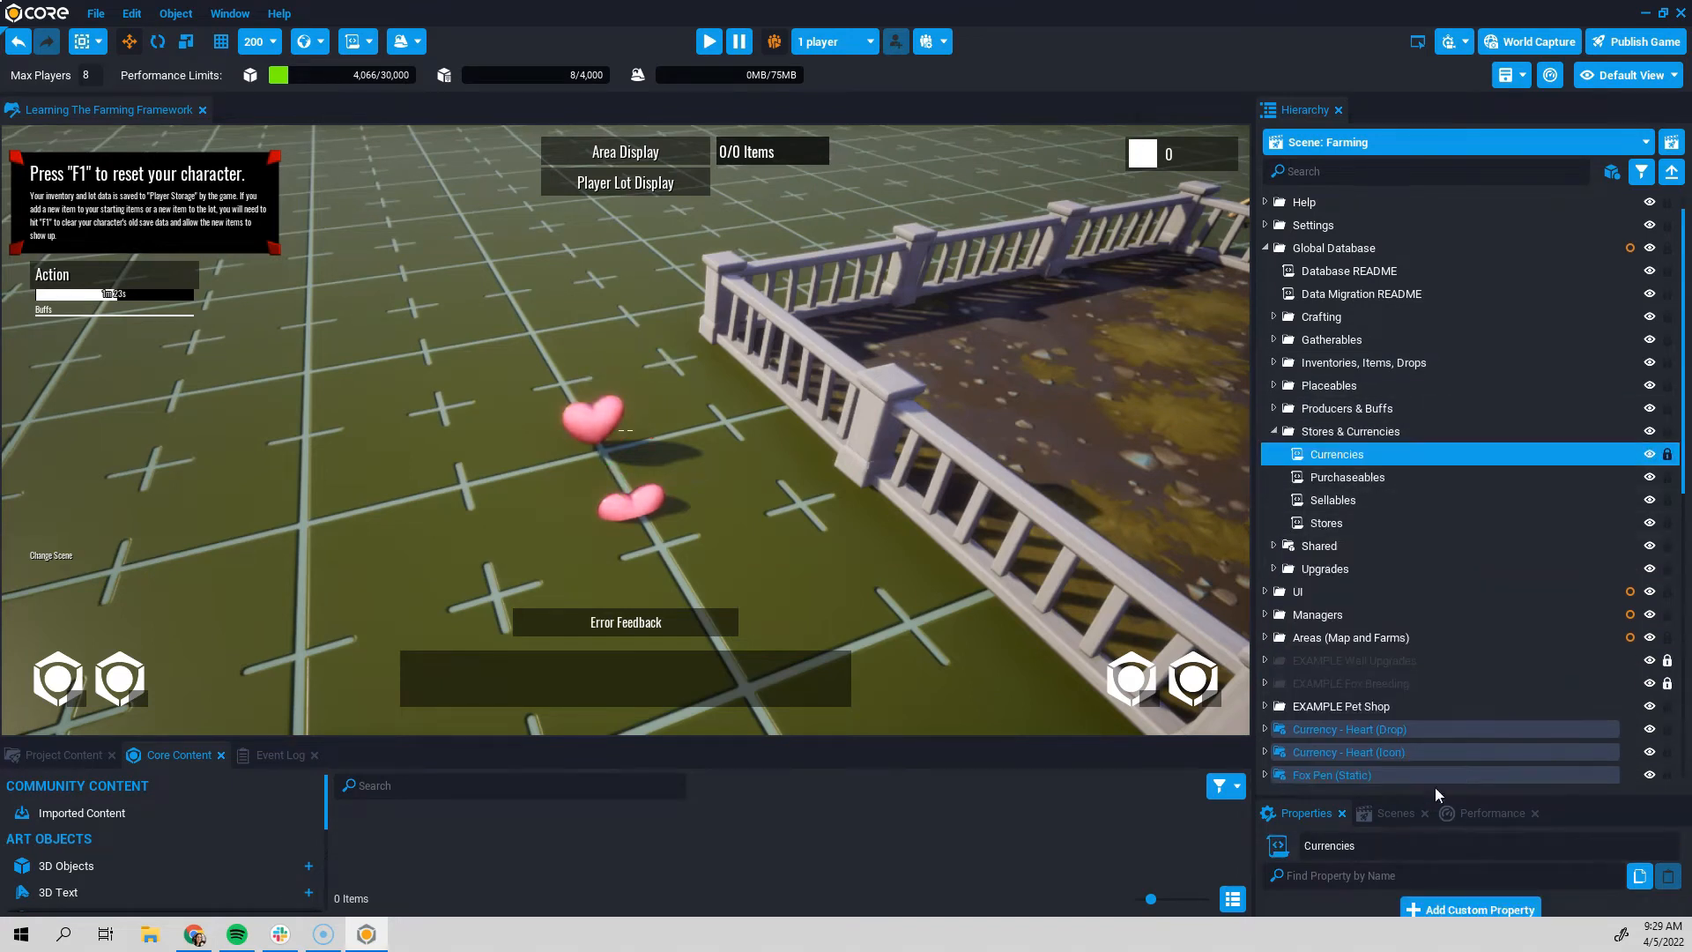
drag(1437, 795, 1427, 558)
scroll(1468, 772, down, 3)
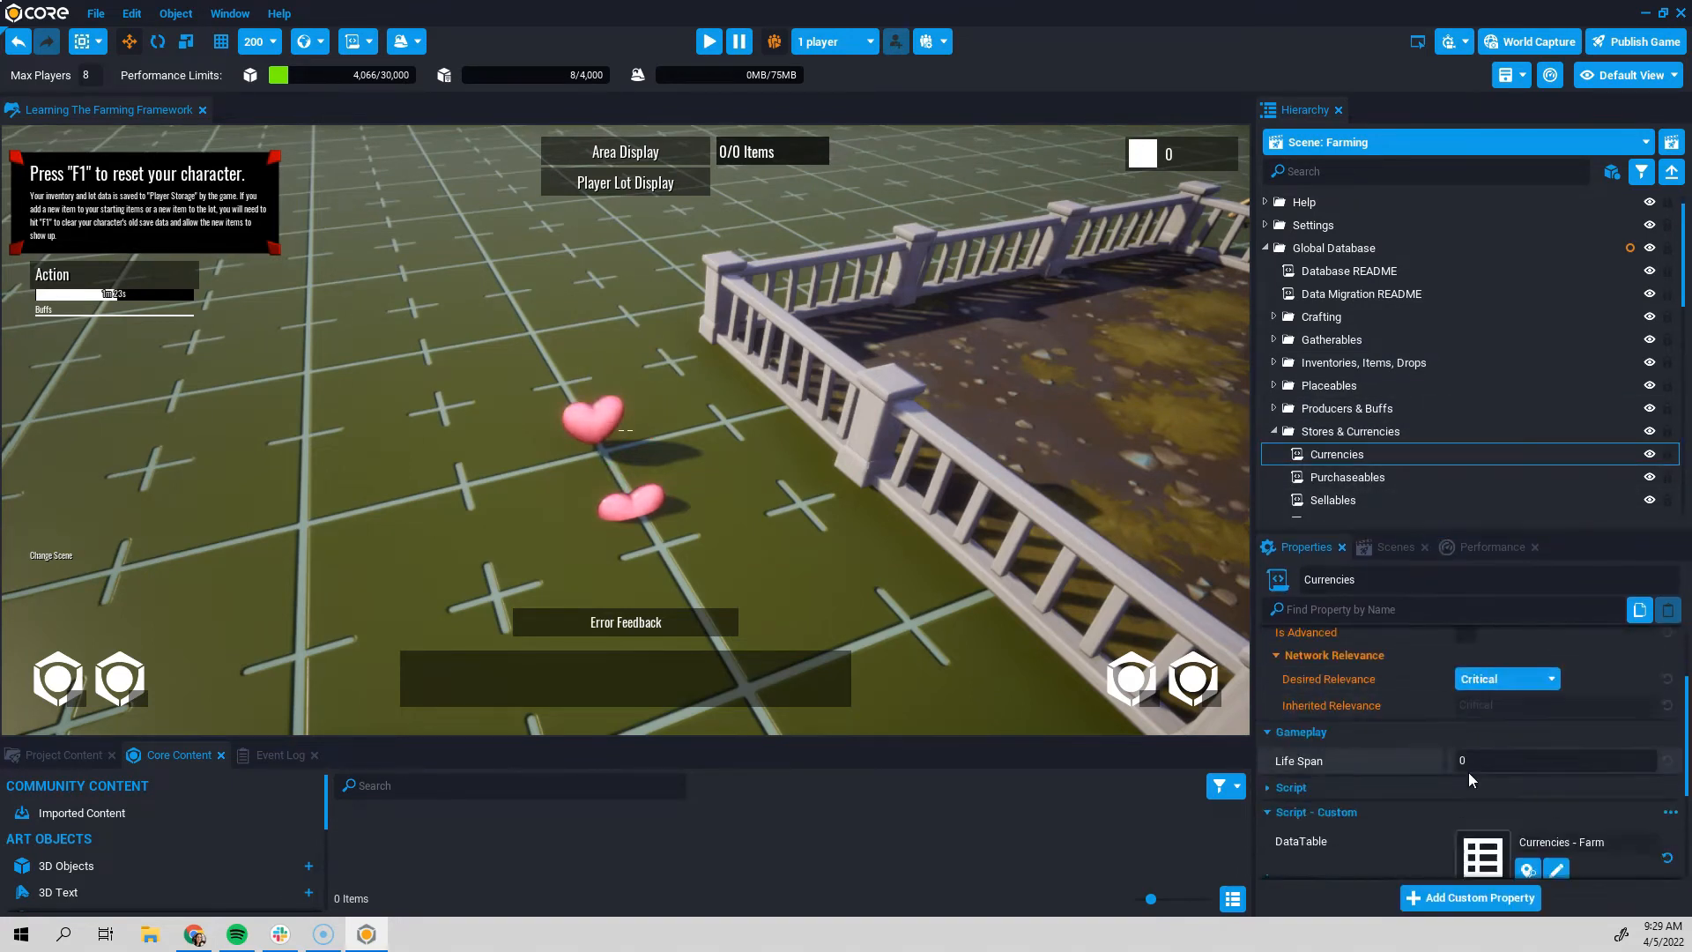
scroll(1468, 772, down, 2)
click(1562, 759)
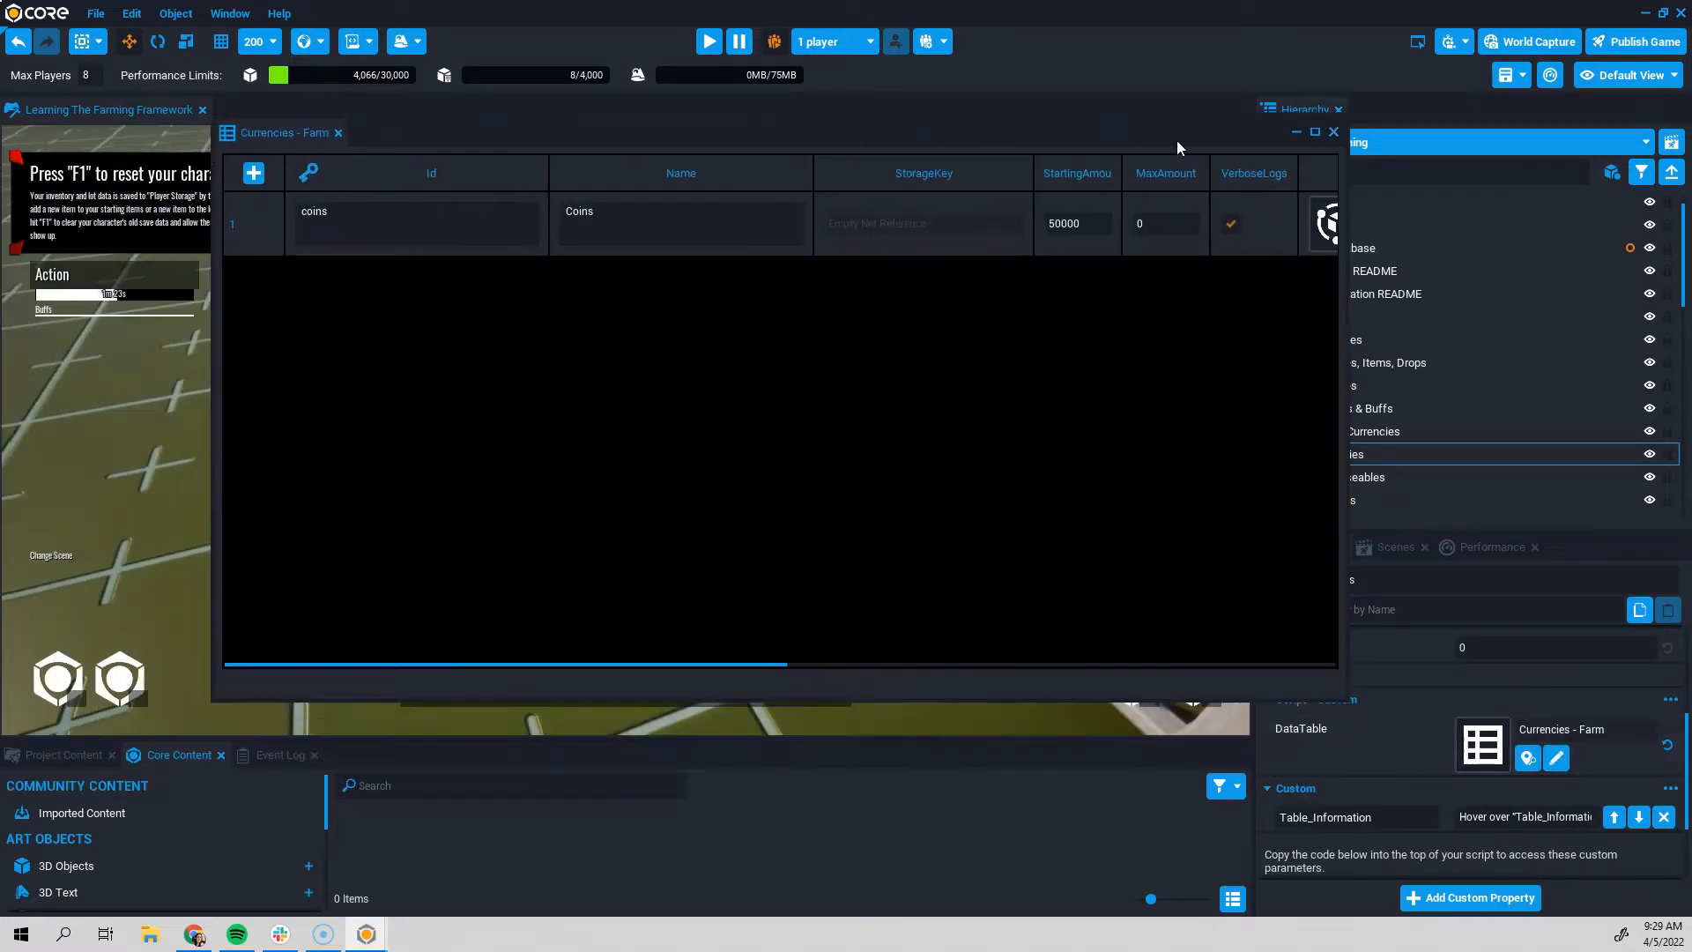
drag(1177, 140, 1204, 188)
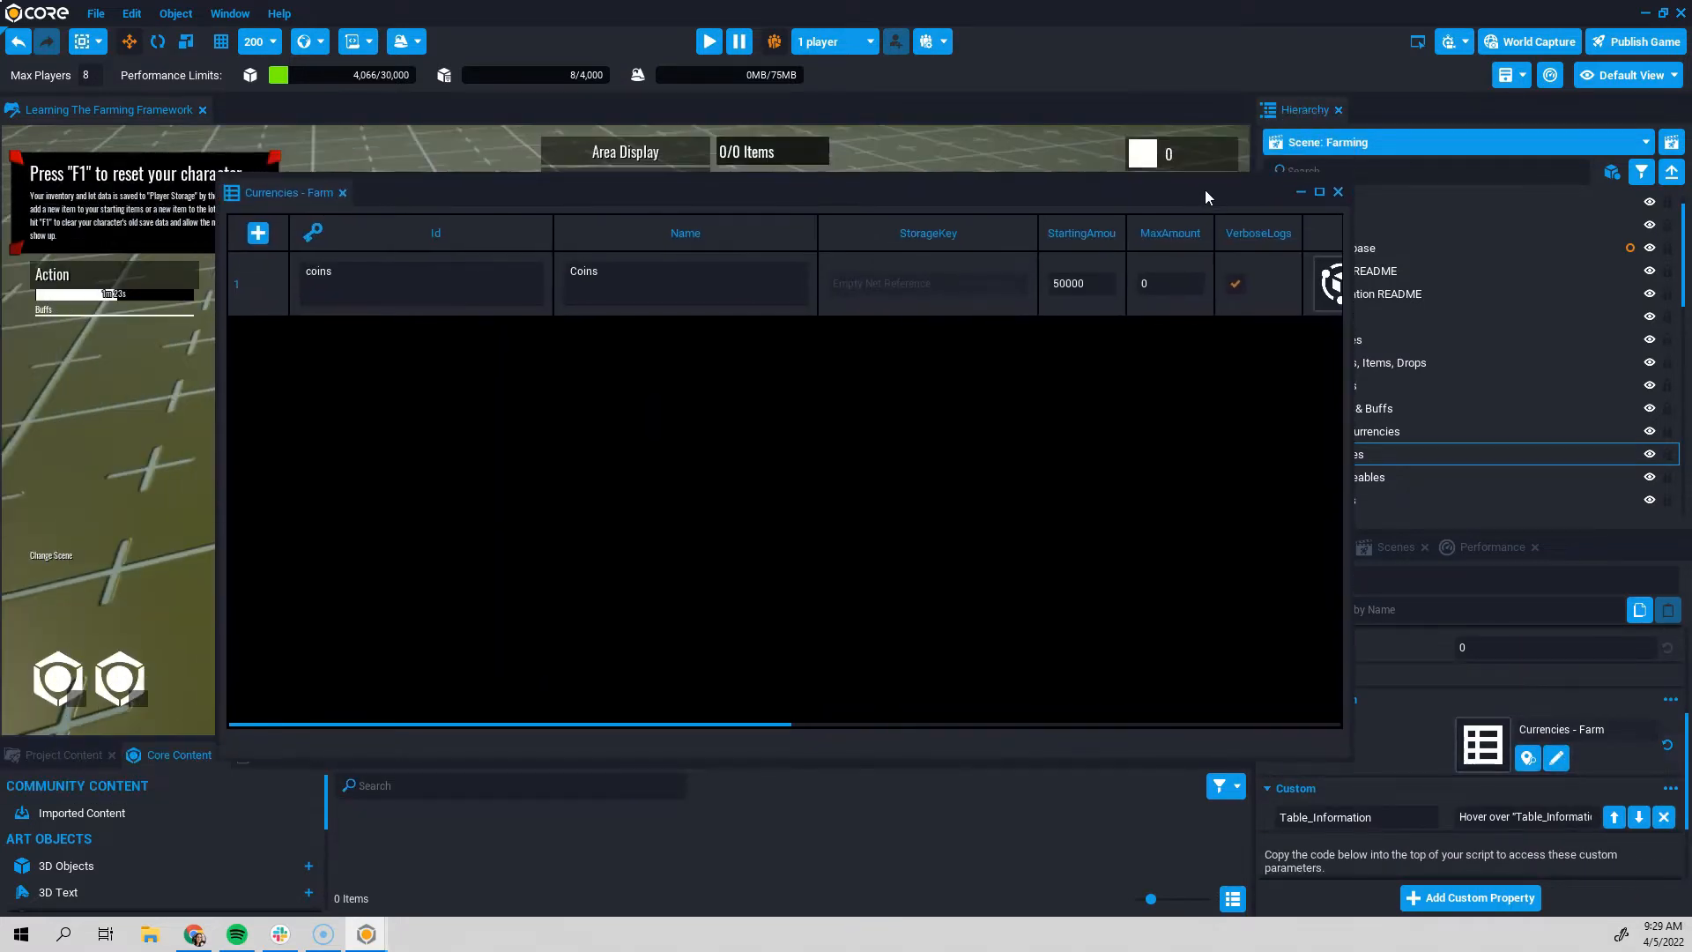
click(1319, 192)
- Insert a row below coins in the currencies table with the Id "hearts" and the Name "Hearts"
right_click(54, 124)
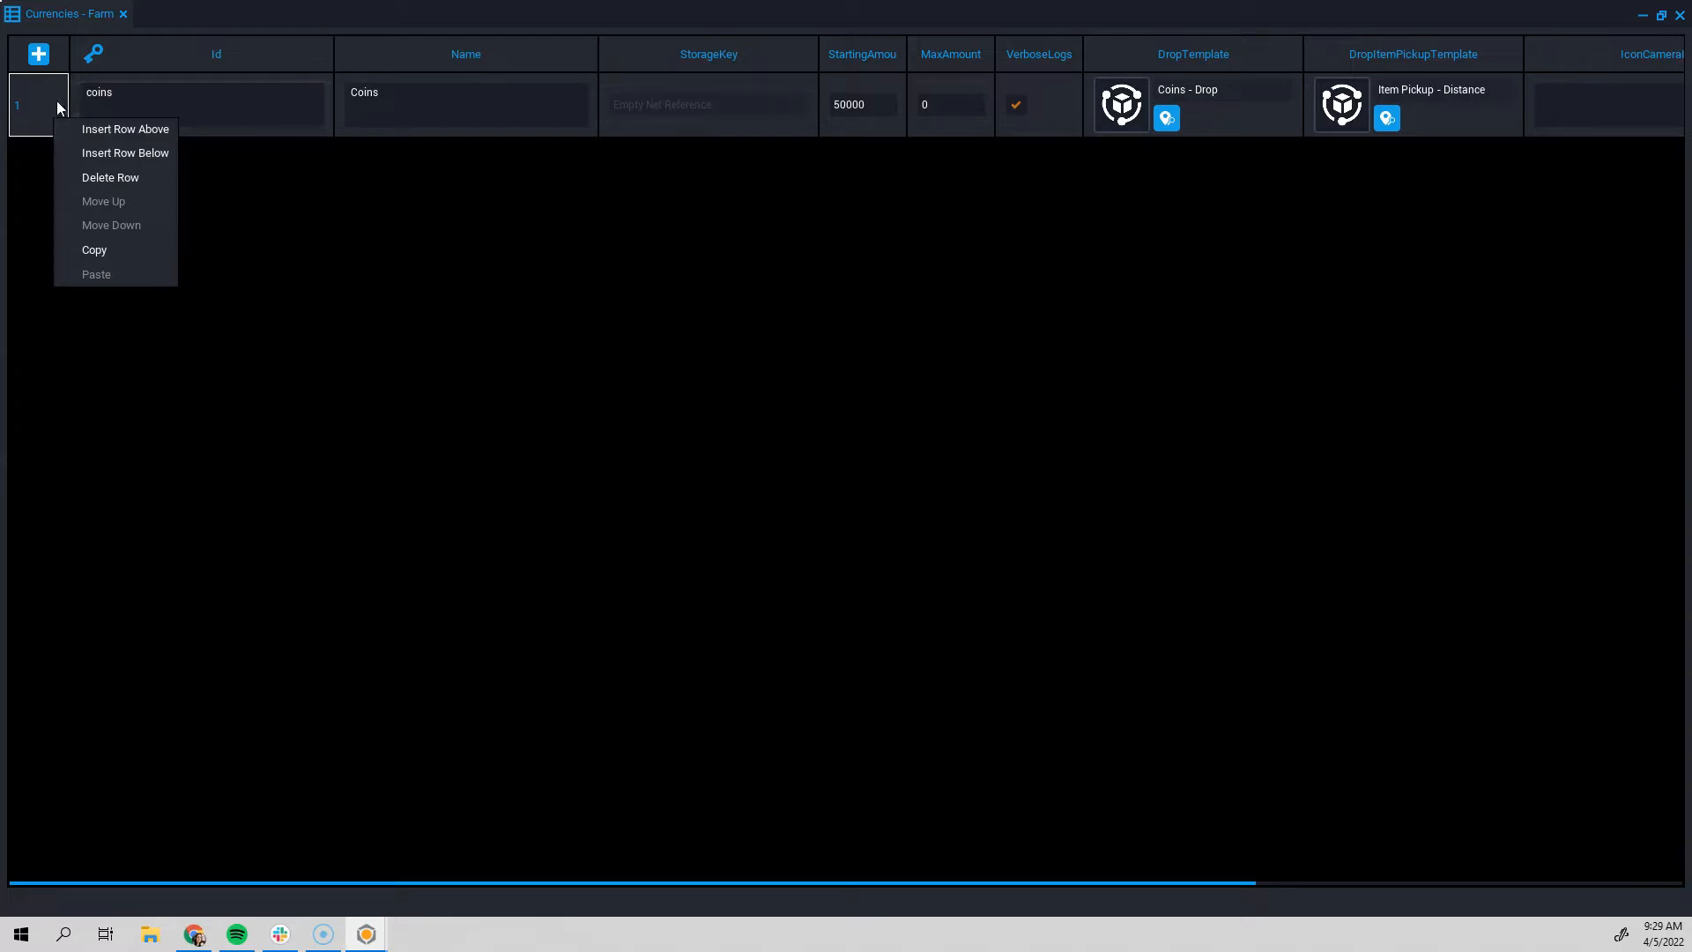
click(119, 153)
text(hearts)
click(418, 169)
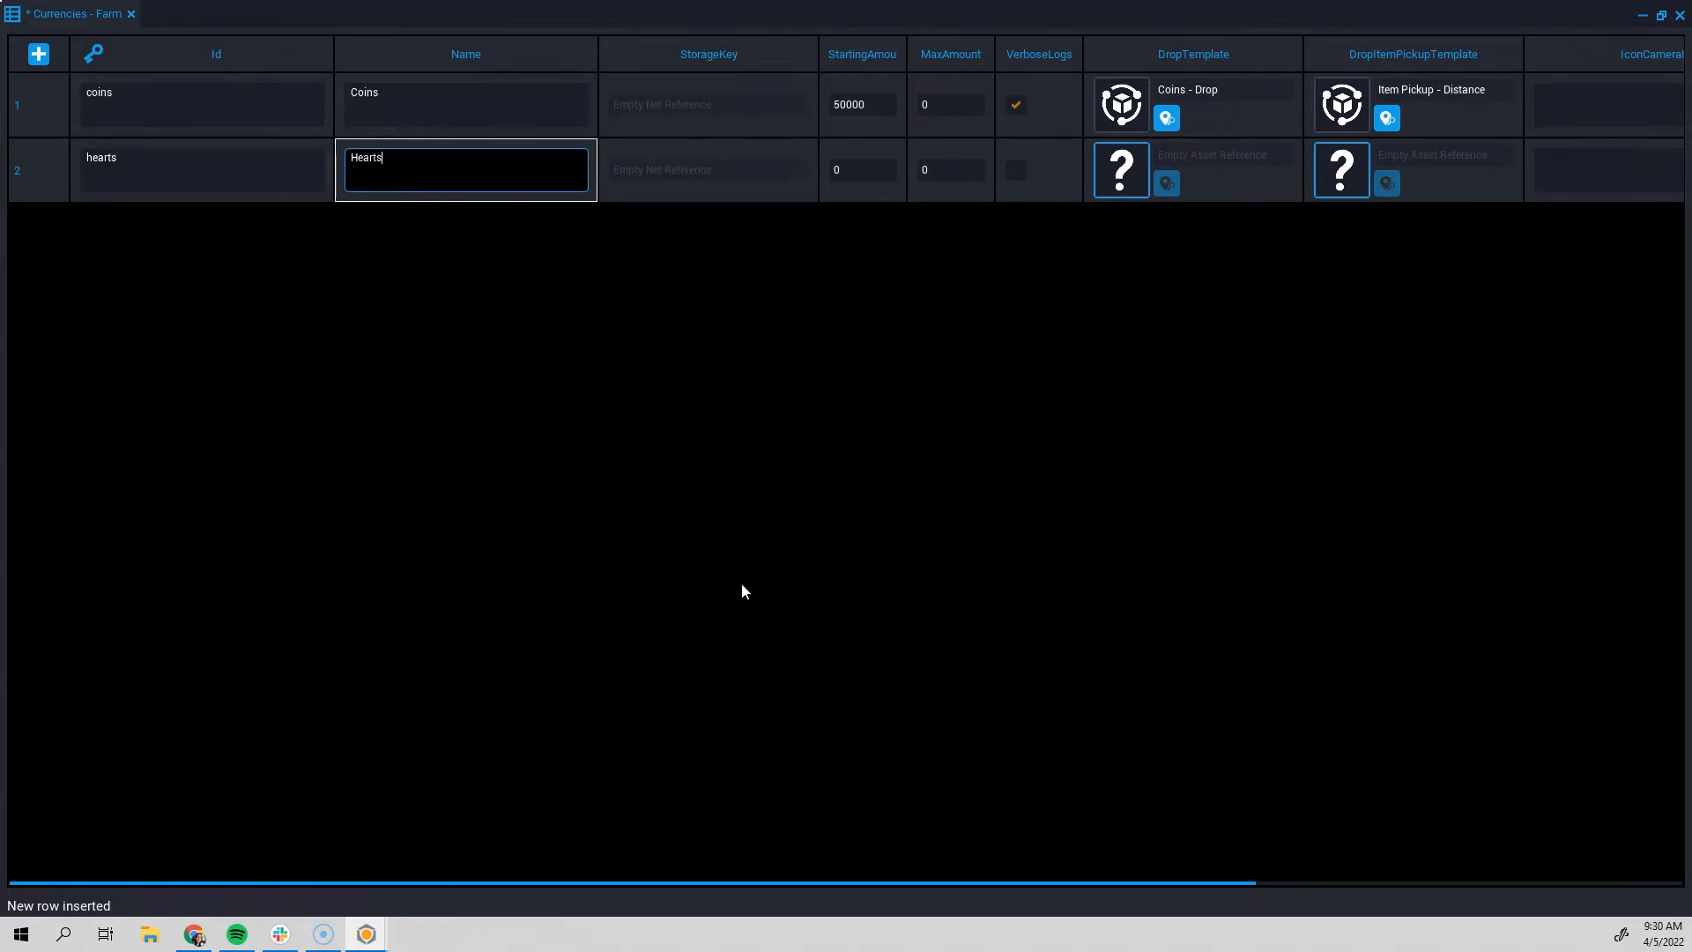
click(889, 171)
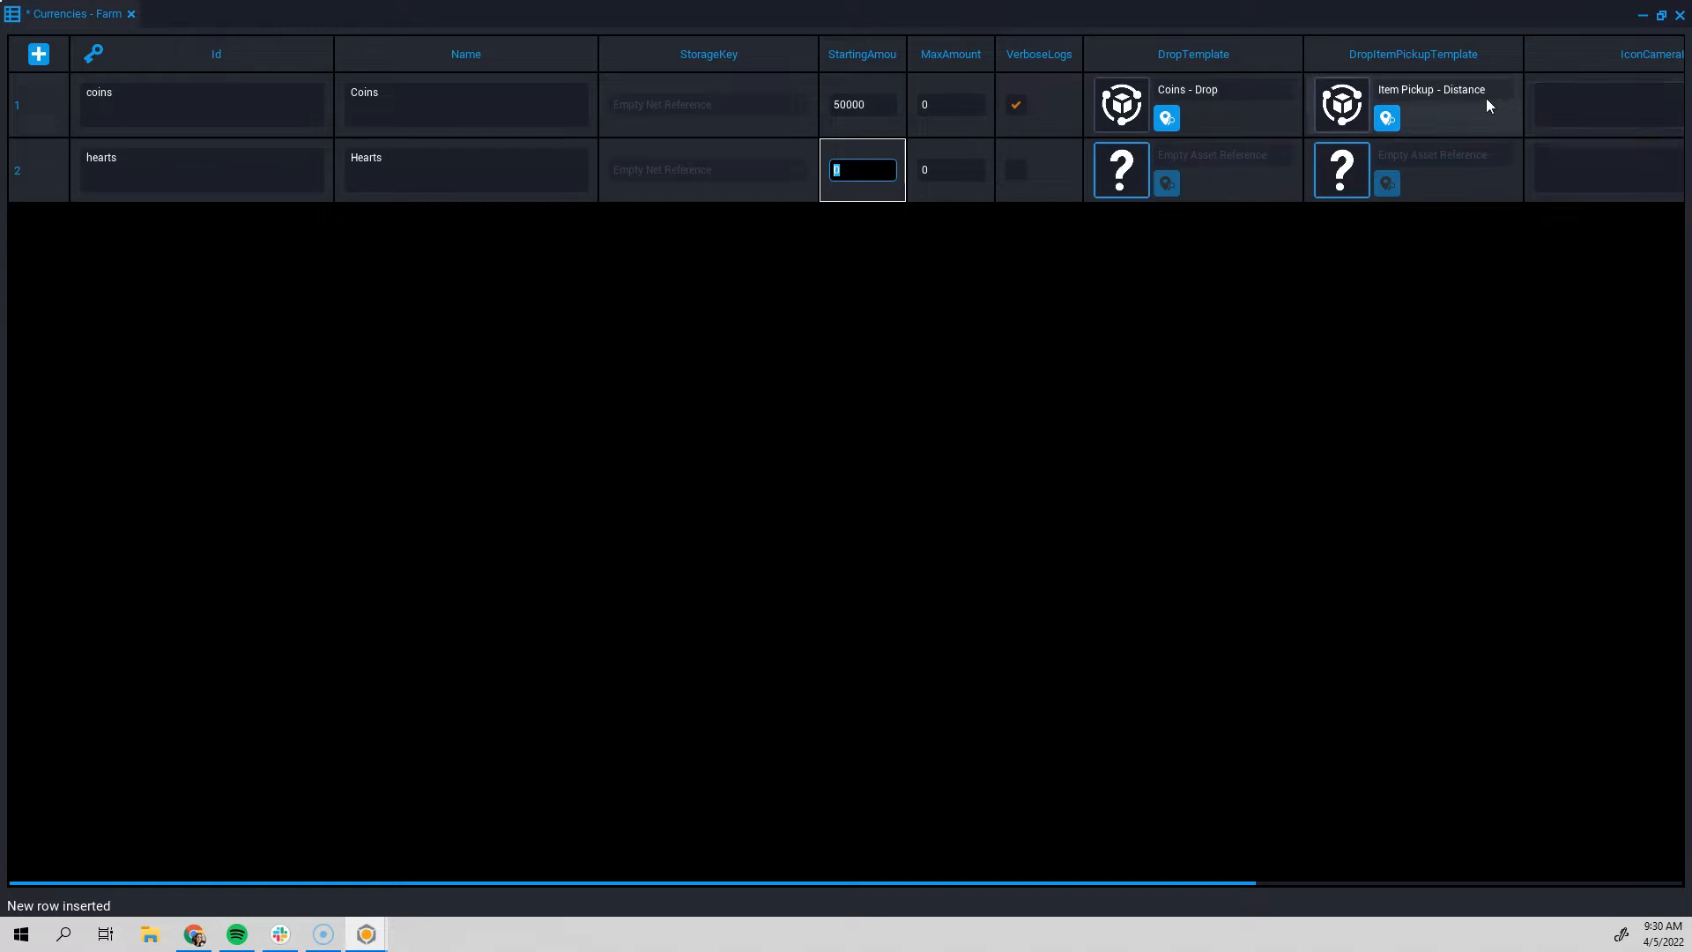
- Find the Currency - Heart (Drop) template in the project content and assign it as the hearts row's DropTemplate
click(1663, 21)
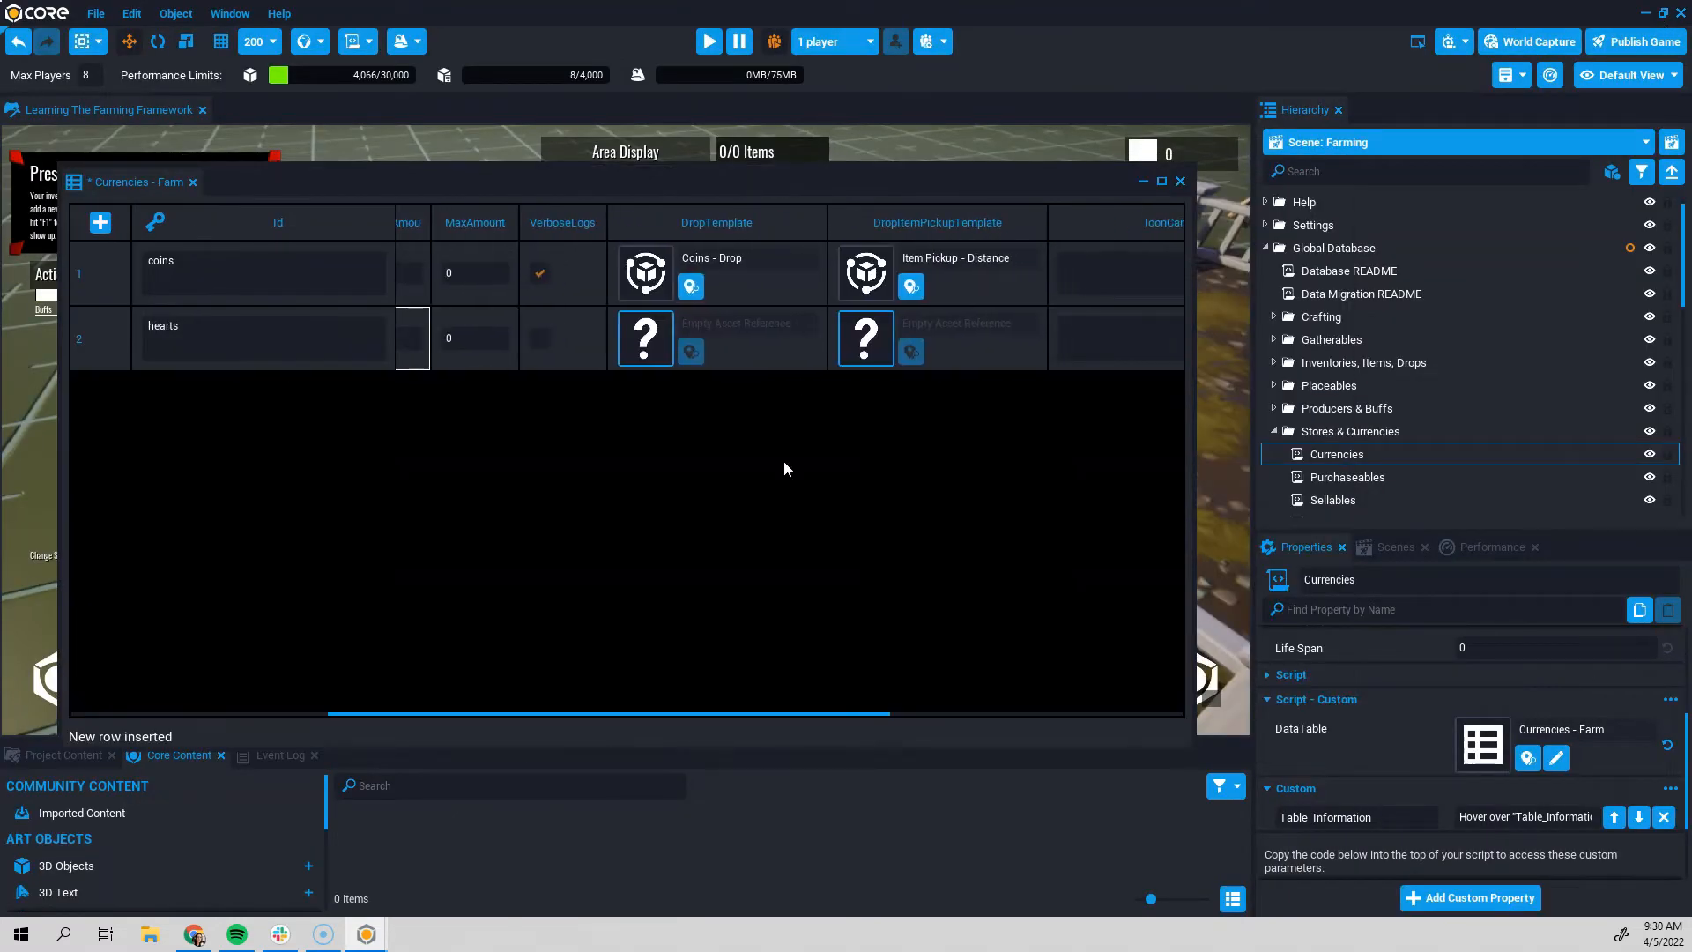
drag(864, 183, 859, 105)
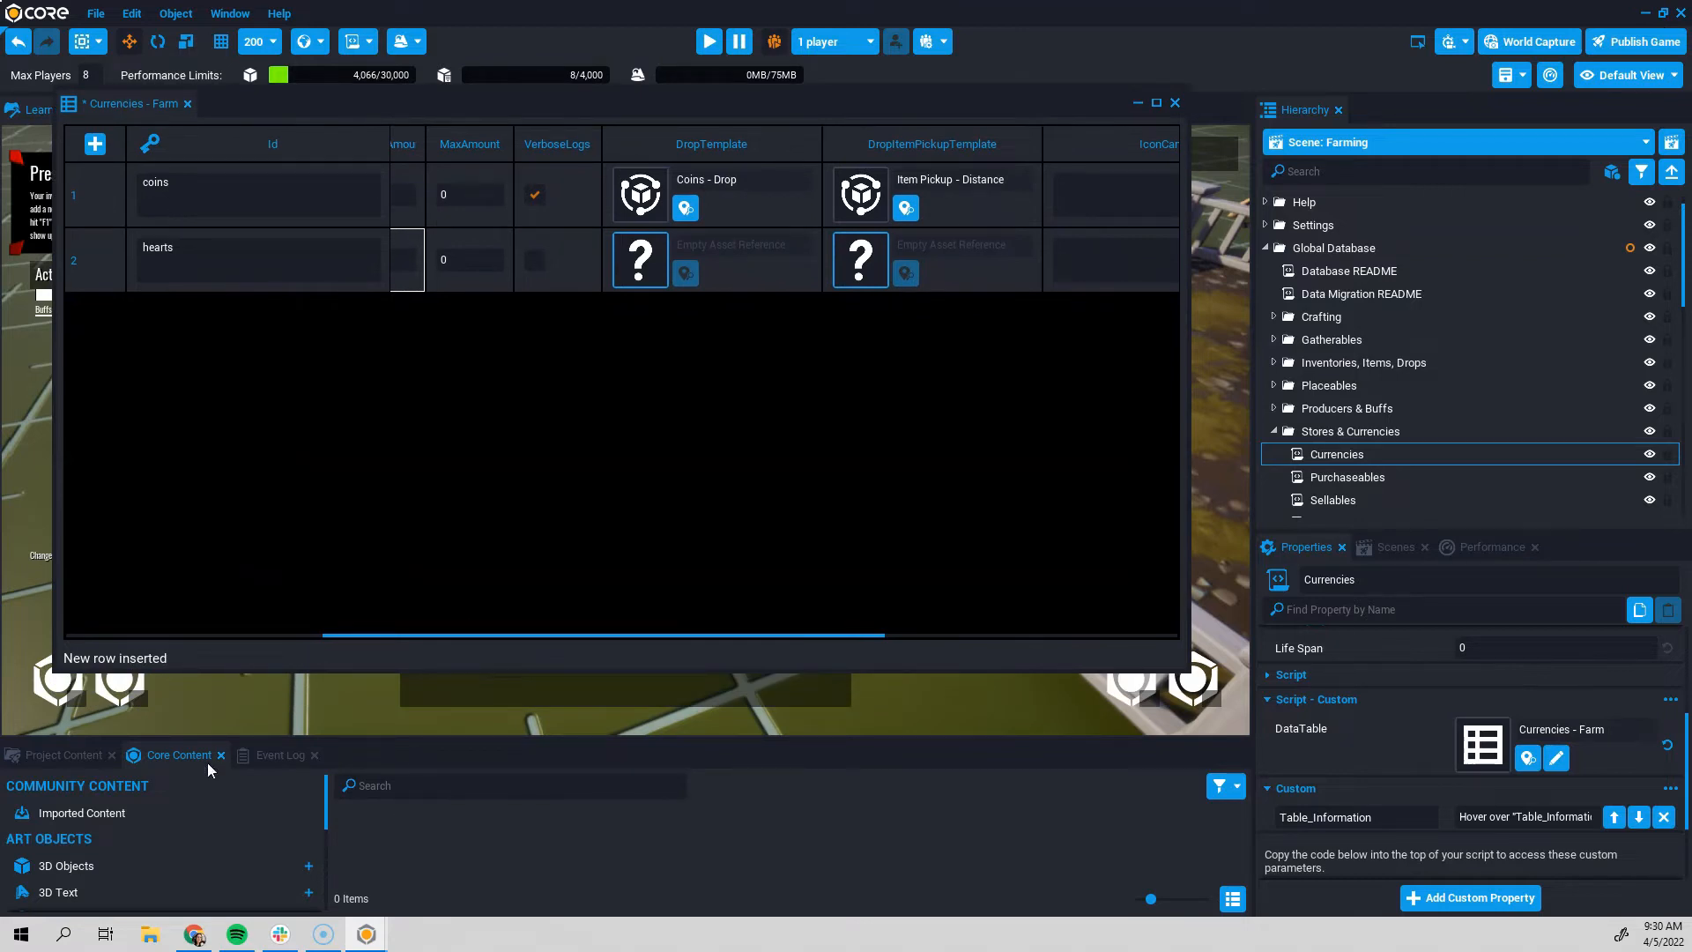
click(53, 756)
click(755, 789)
text(heart drop)
drag(744, 816, 687, 265)
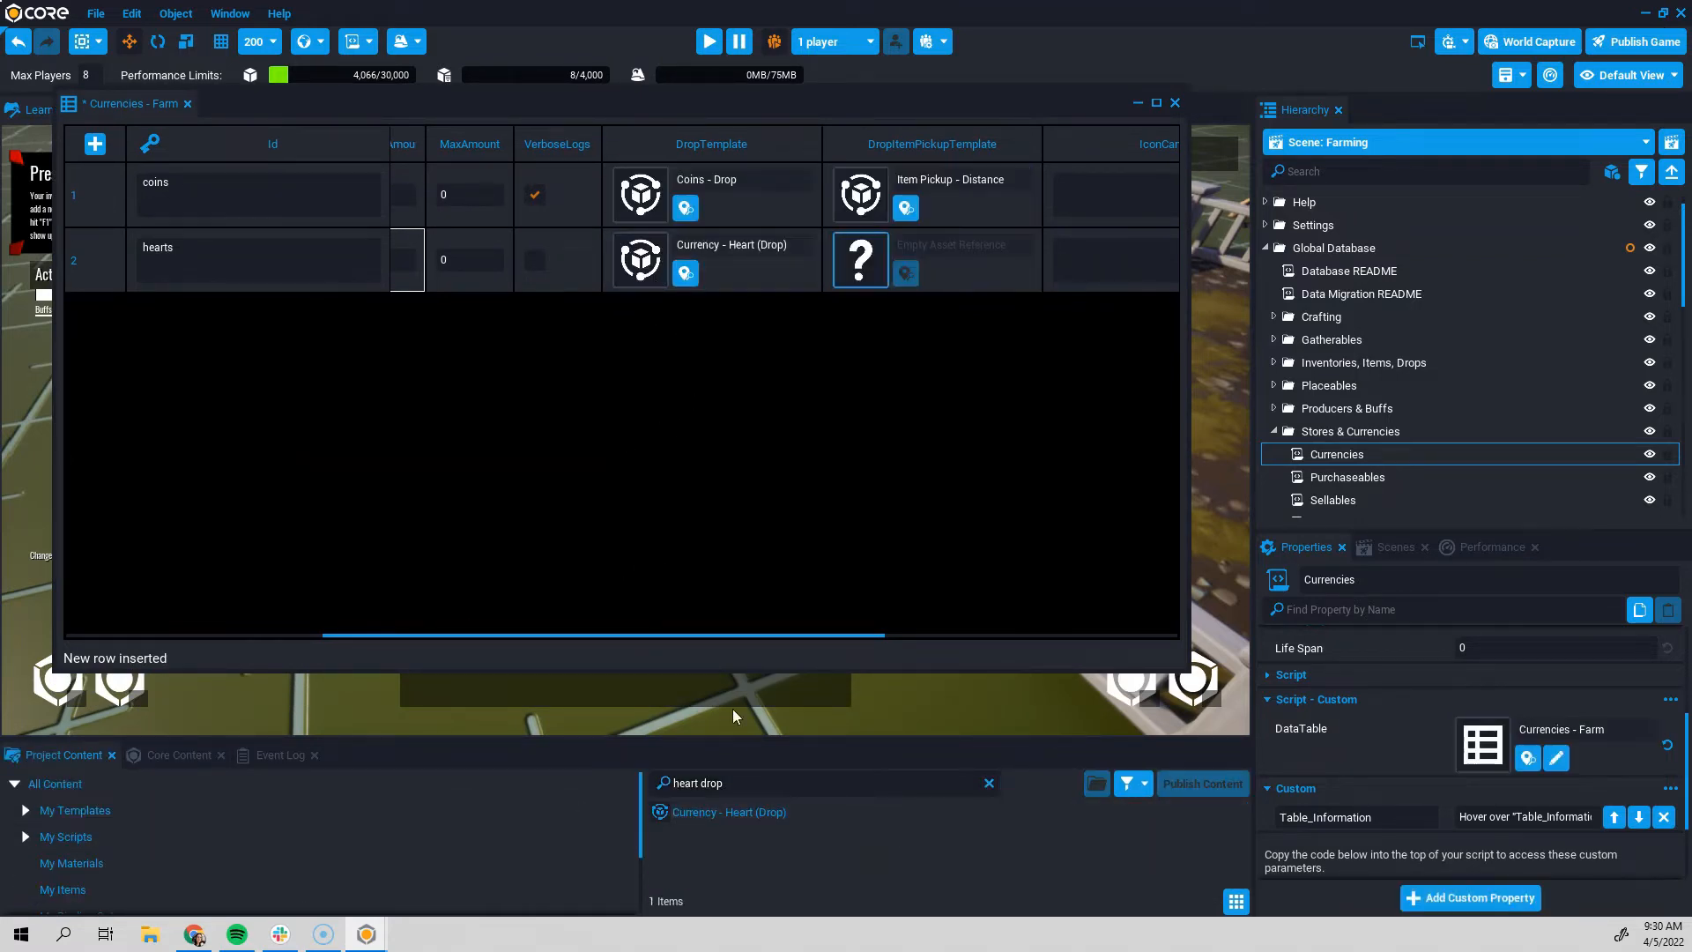
- Assign the Item Pickup - Distance template as the hearts row's DropItemPickupTemplate
click(743, 791)
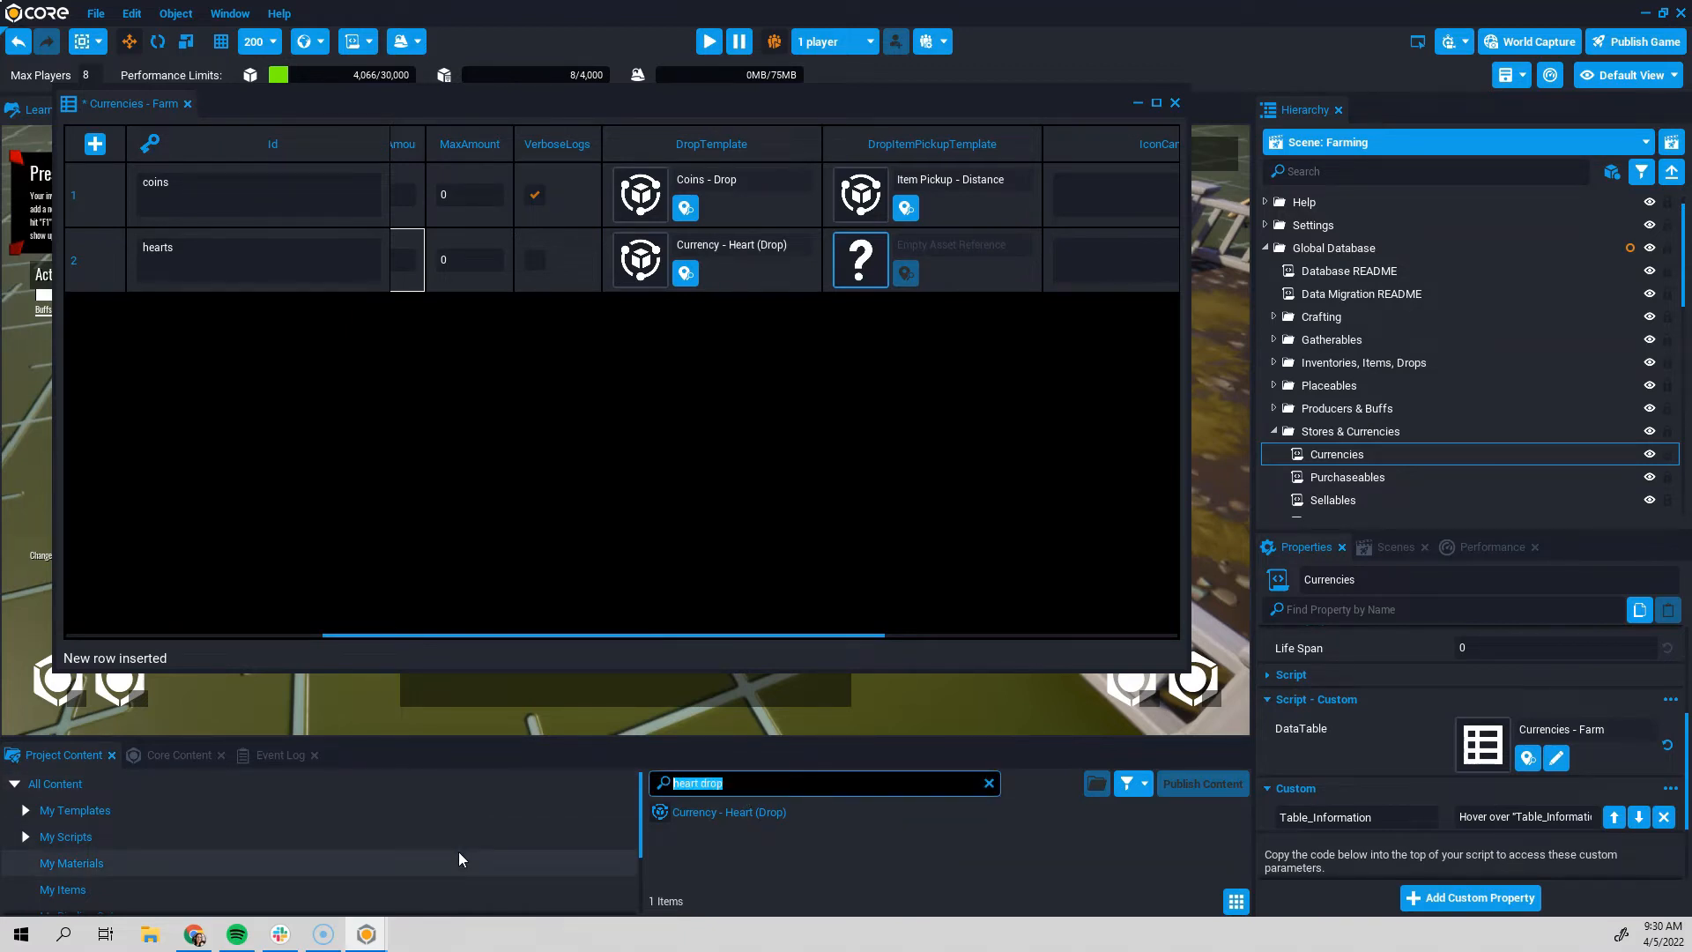
key(BackSpace)
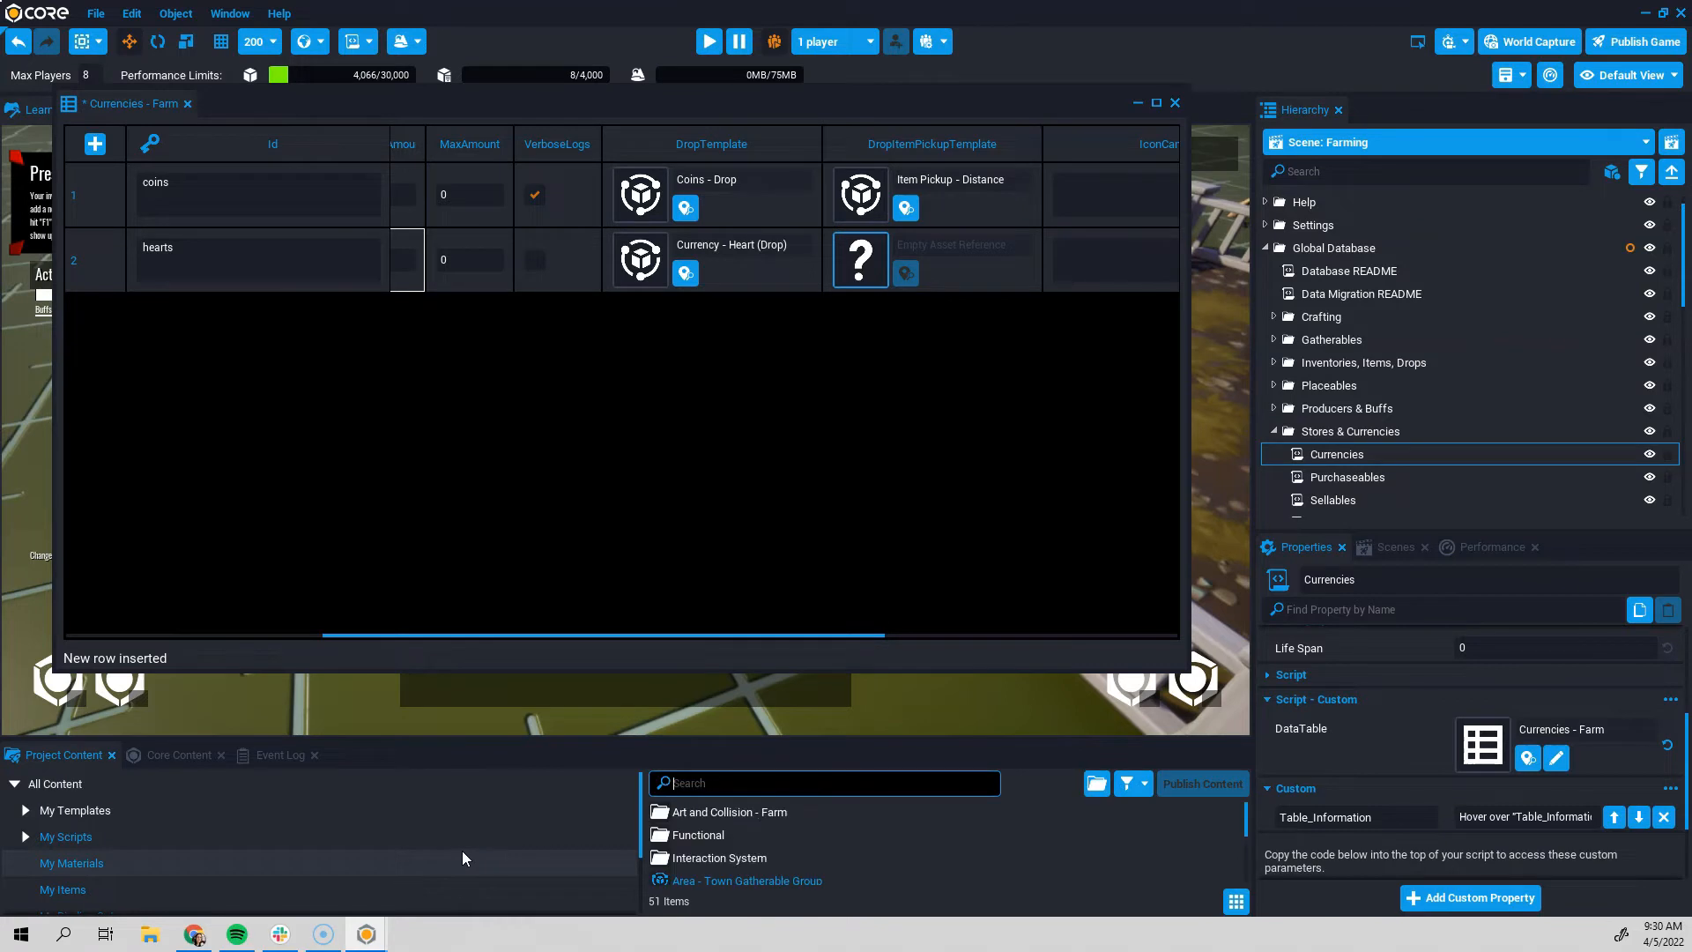
click(917, 179)
drag(723, 854, 883, 256)
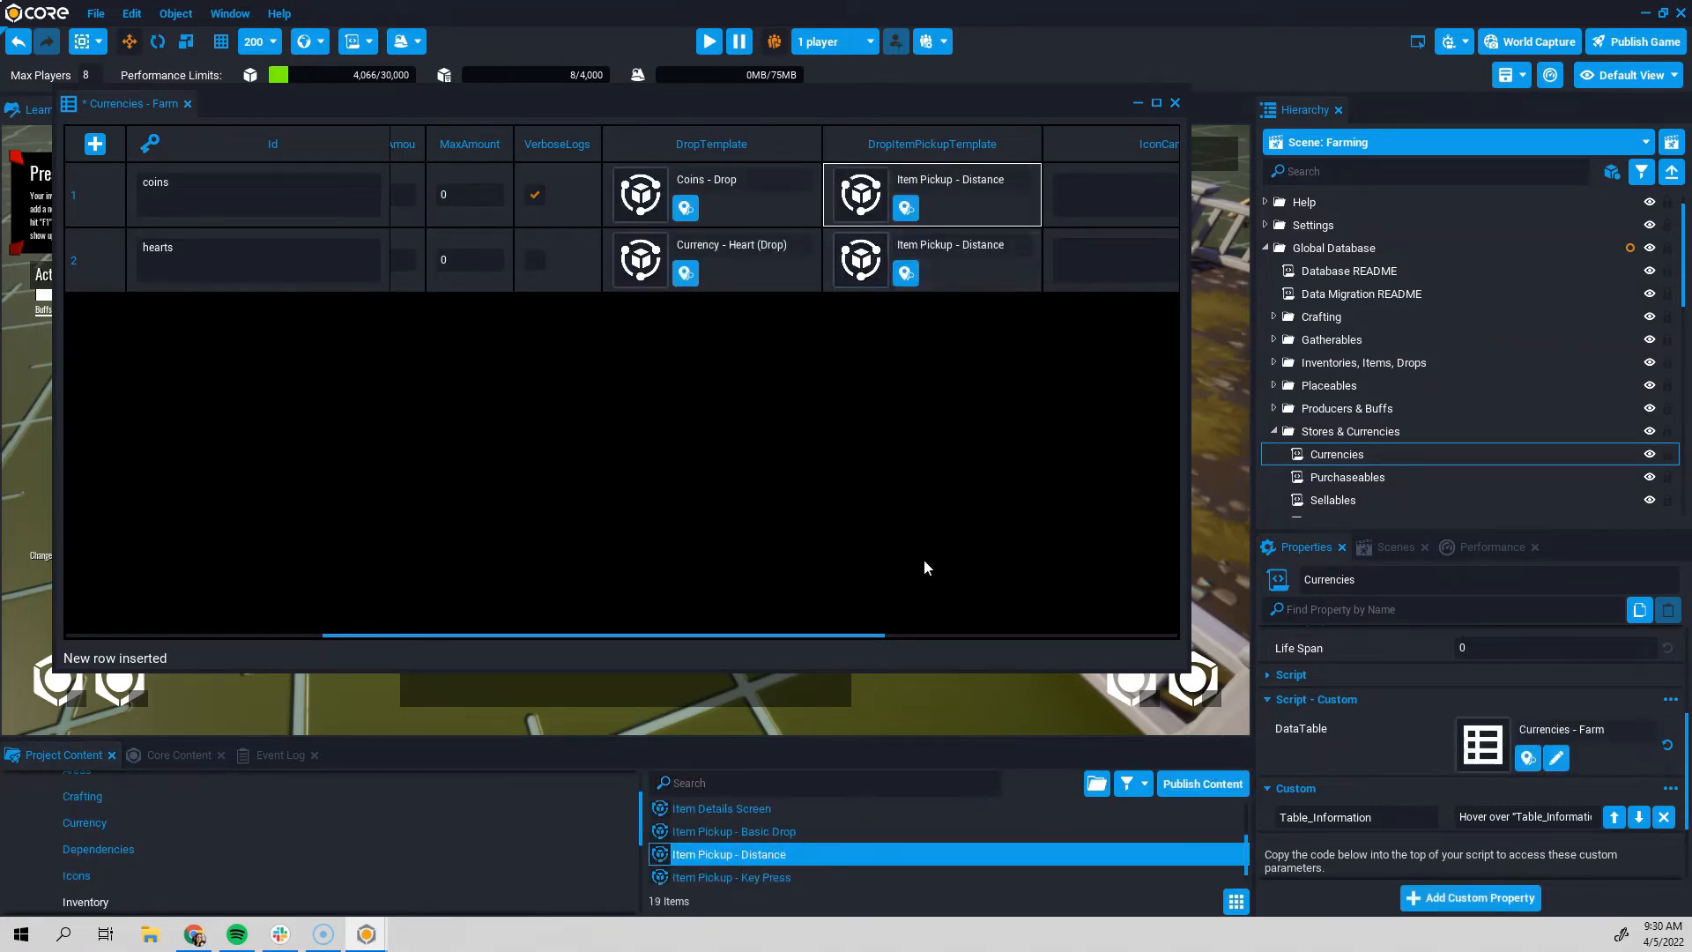
- Assign Currency - Heart (Icon) as the hearts row's IconAsset and enable Is3DIcon
drag(820, 631, 1125, 622)
click(780, 792)
text(heart icon)
drag(755, 809, 732, 260)
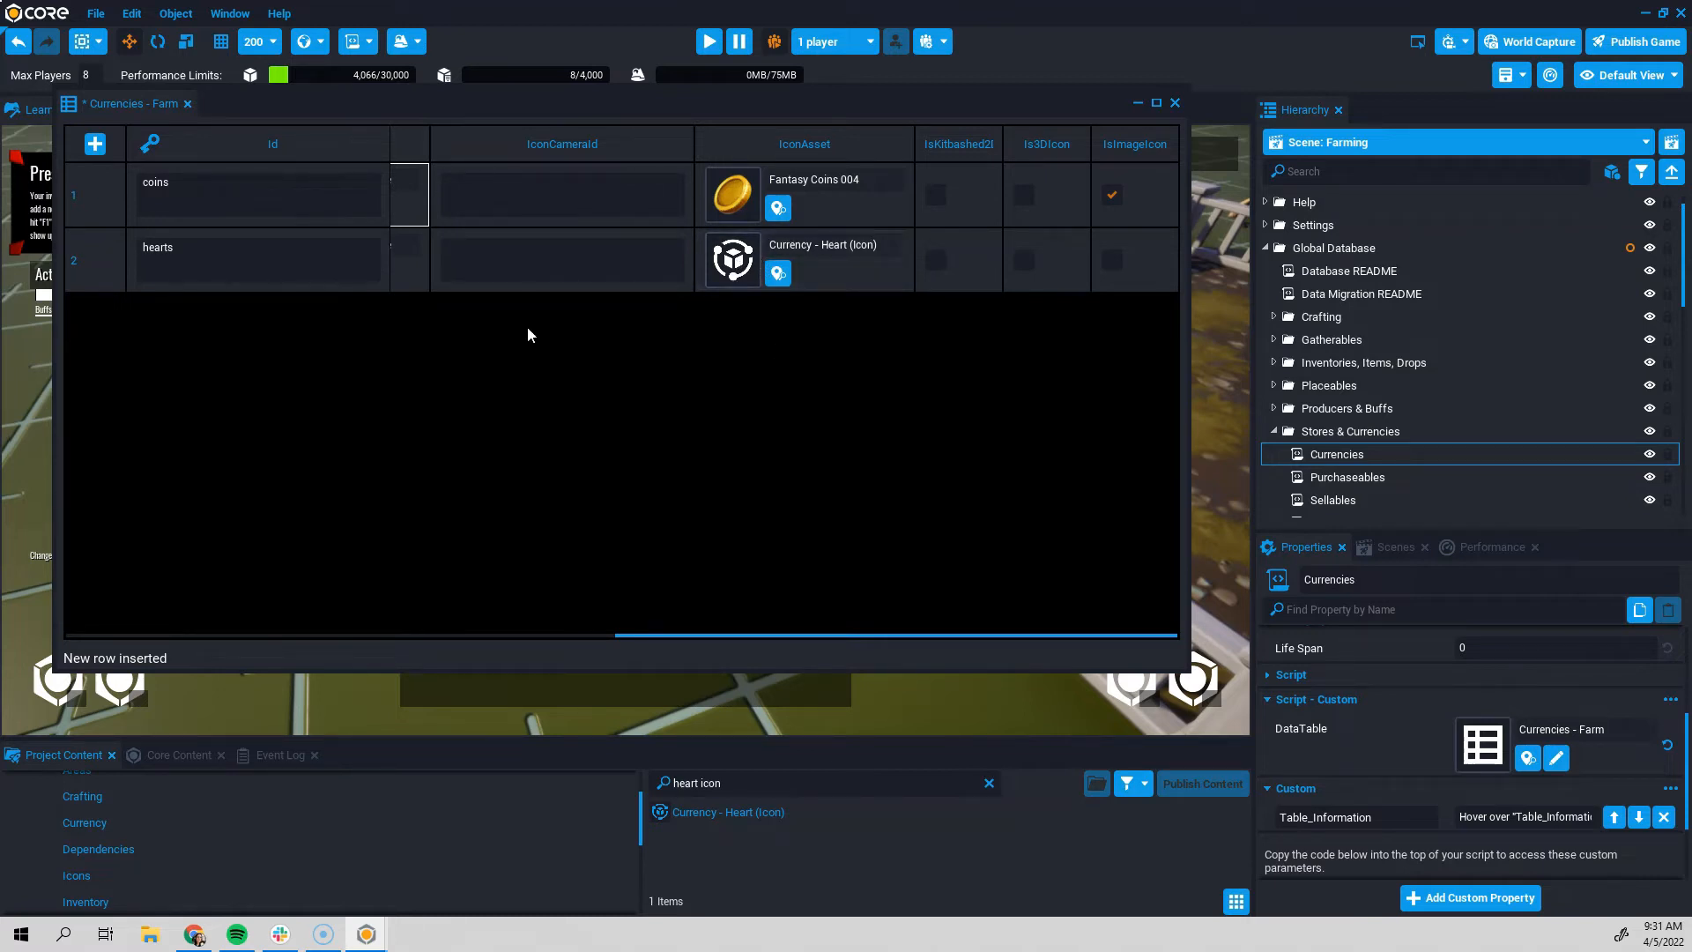
click(1023, 260)
- Return to the first columns of the currencies table and save all changes to the project
drag(800, 635, 202, 636)
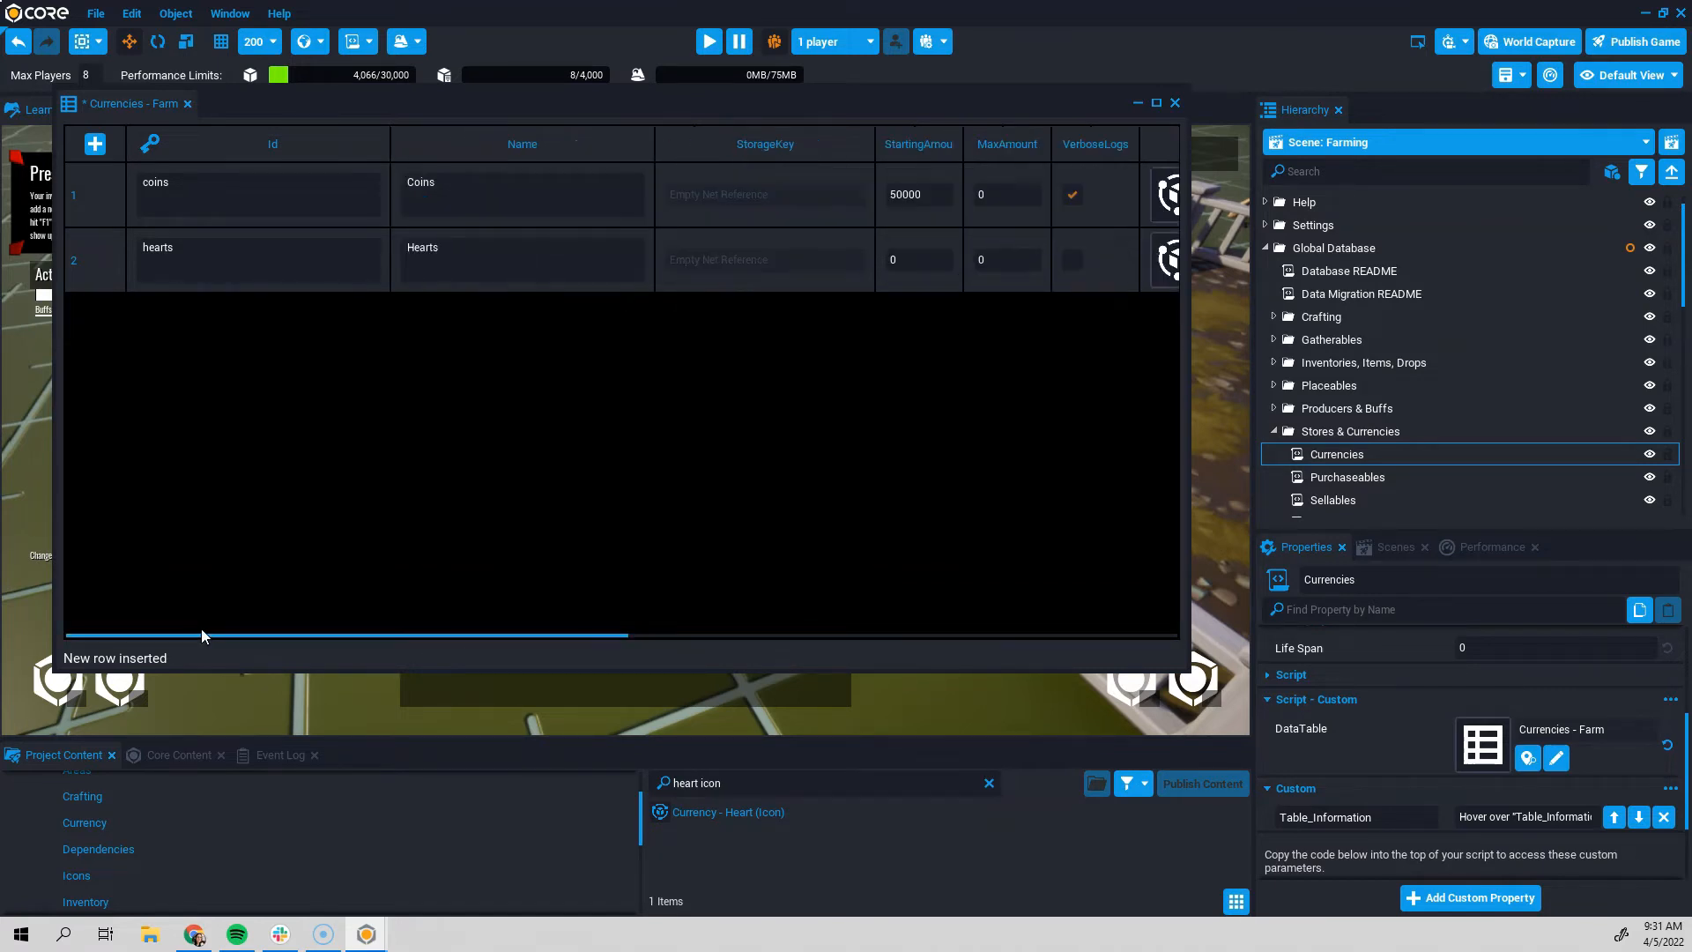
click(97, 15)
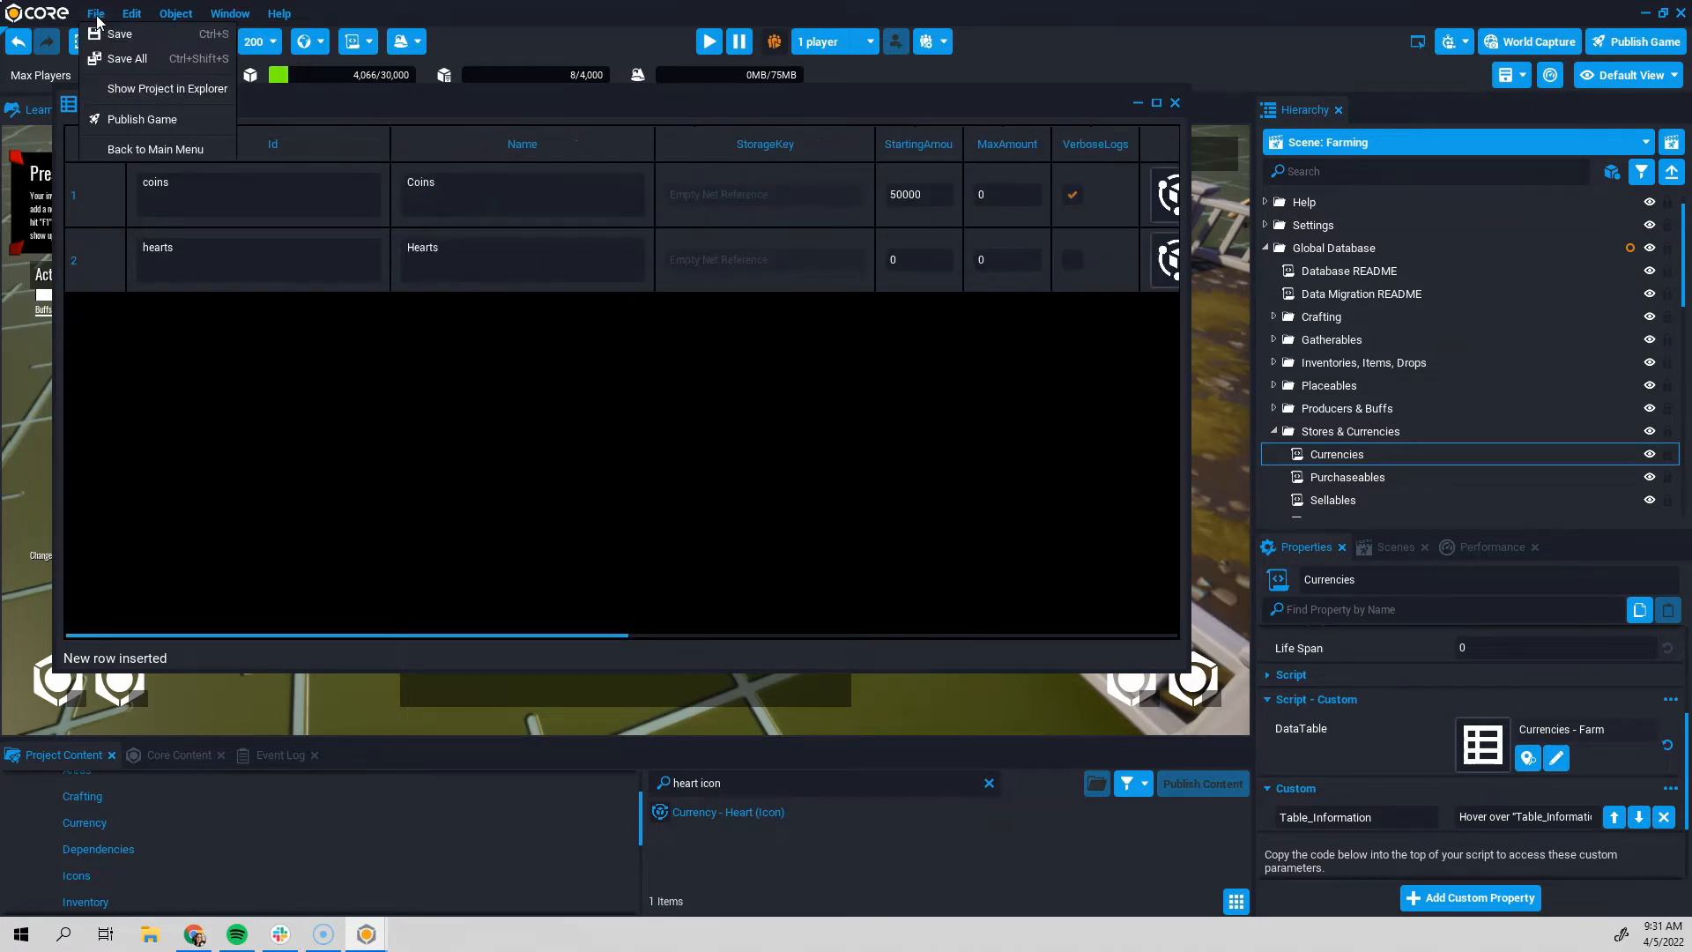
click(126, 58)
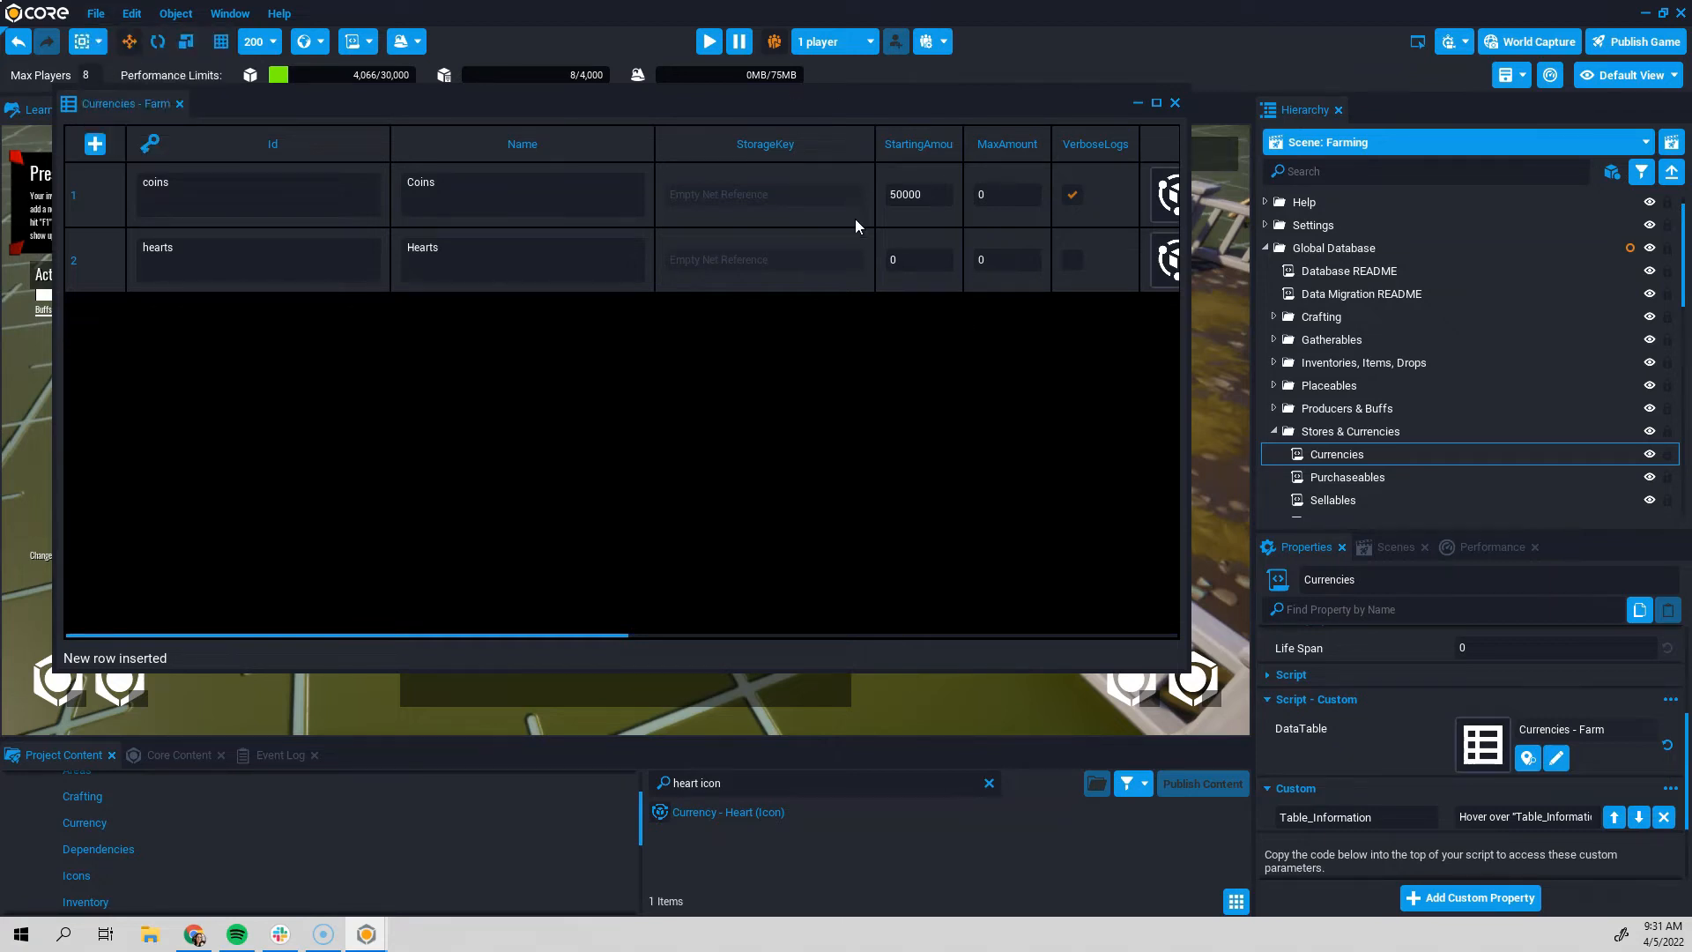
- Copy and paste UI Currency Display (coins), placing the copy directly below the original in the hierarchy
drag(927, 103, 998, 213)
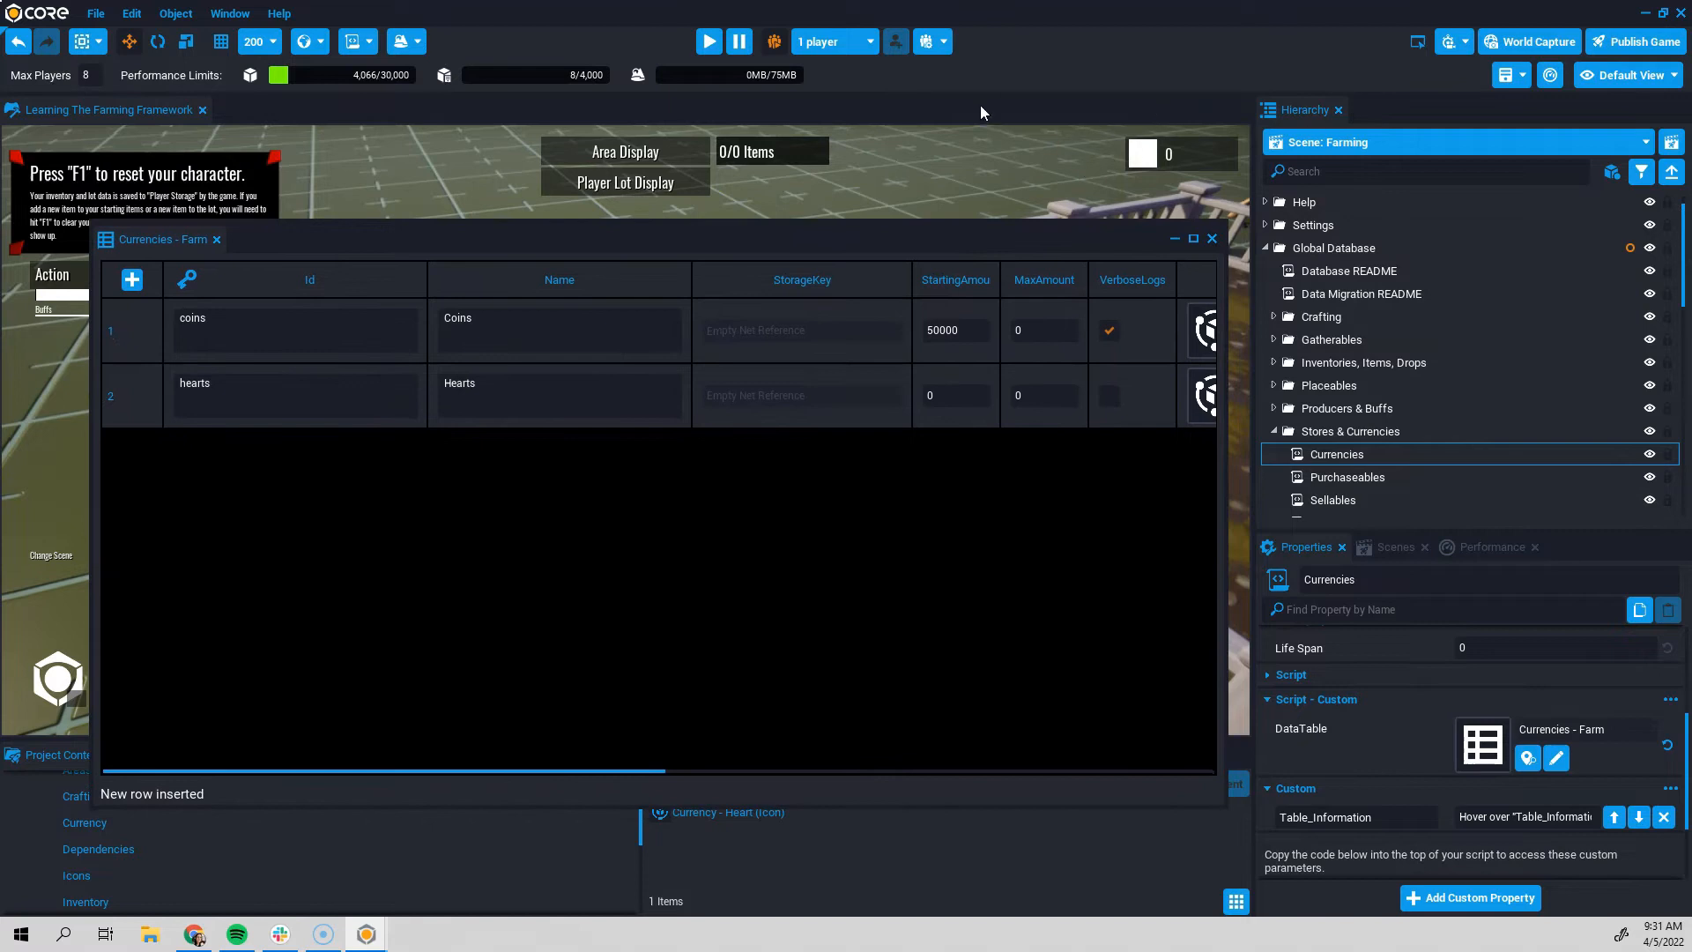
click(1419, 42)
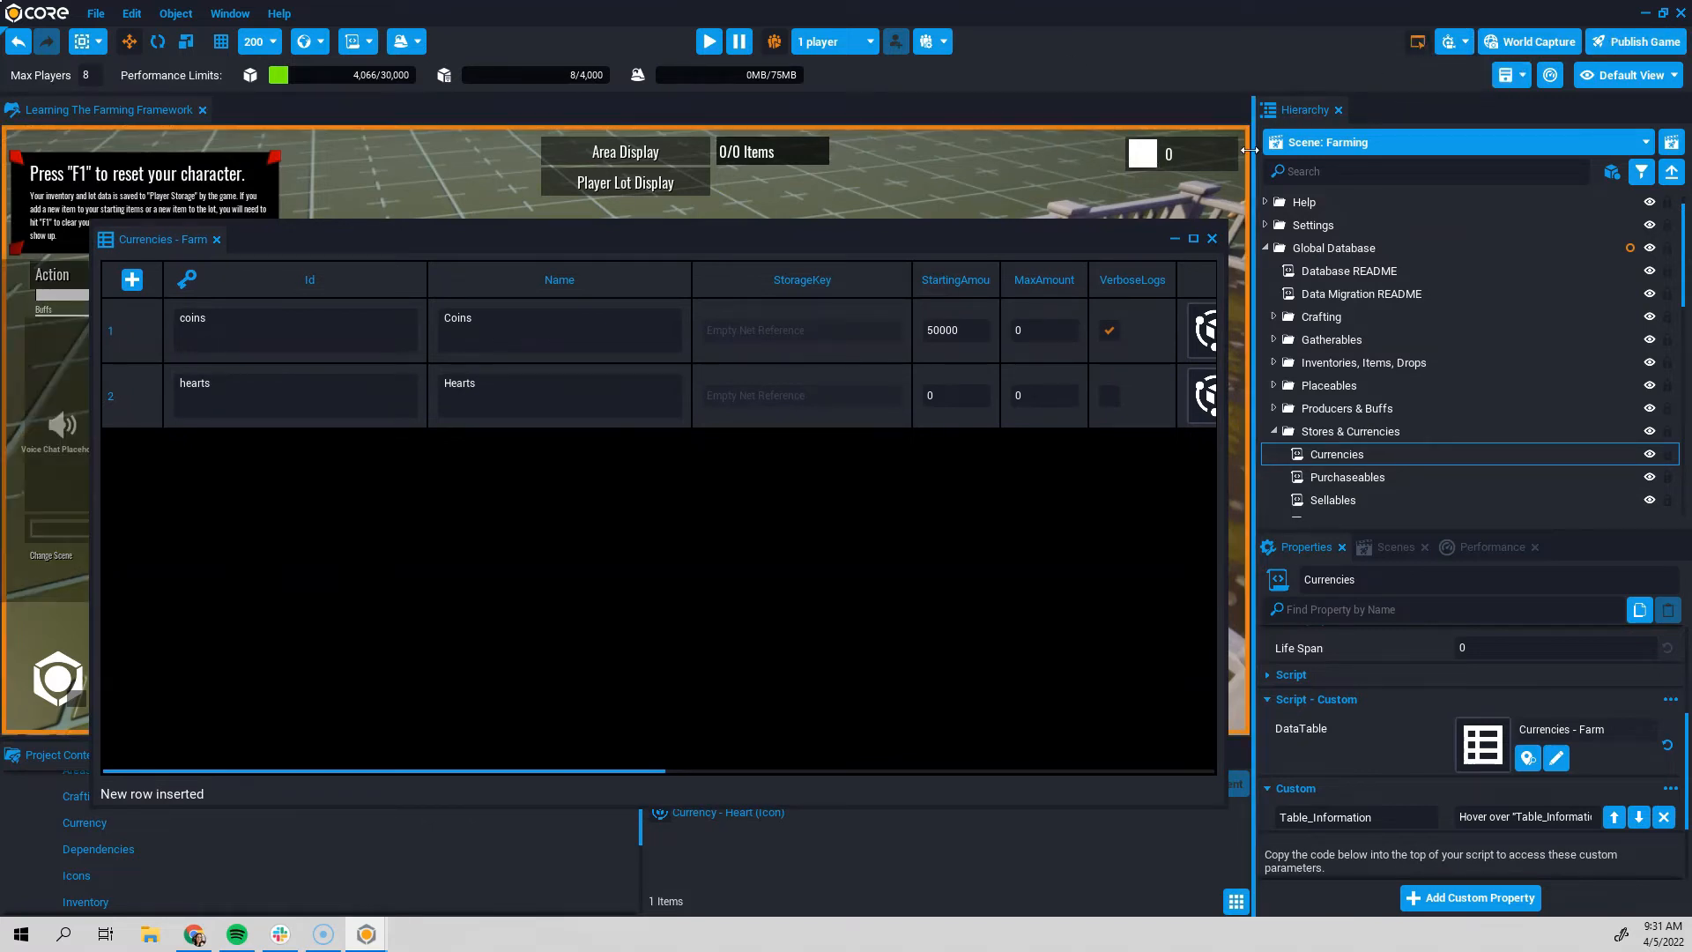
click(1193, 157)
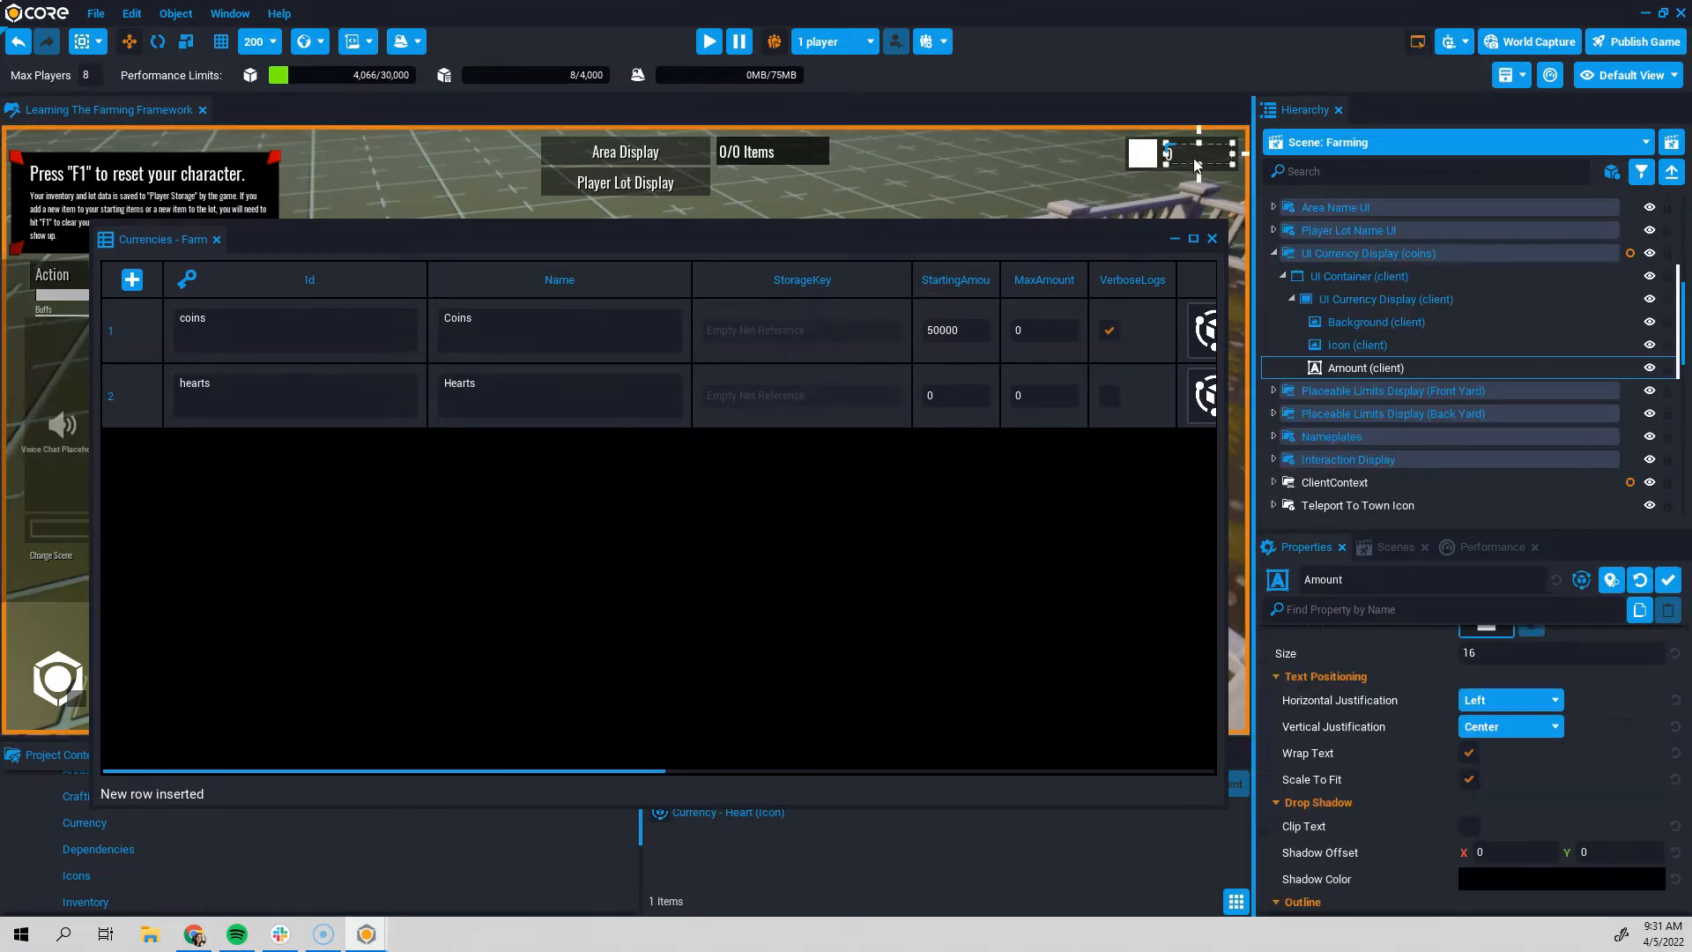
click(1273, 254)
click(1313, 258)
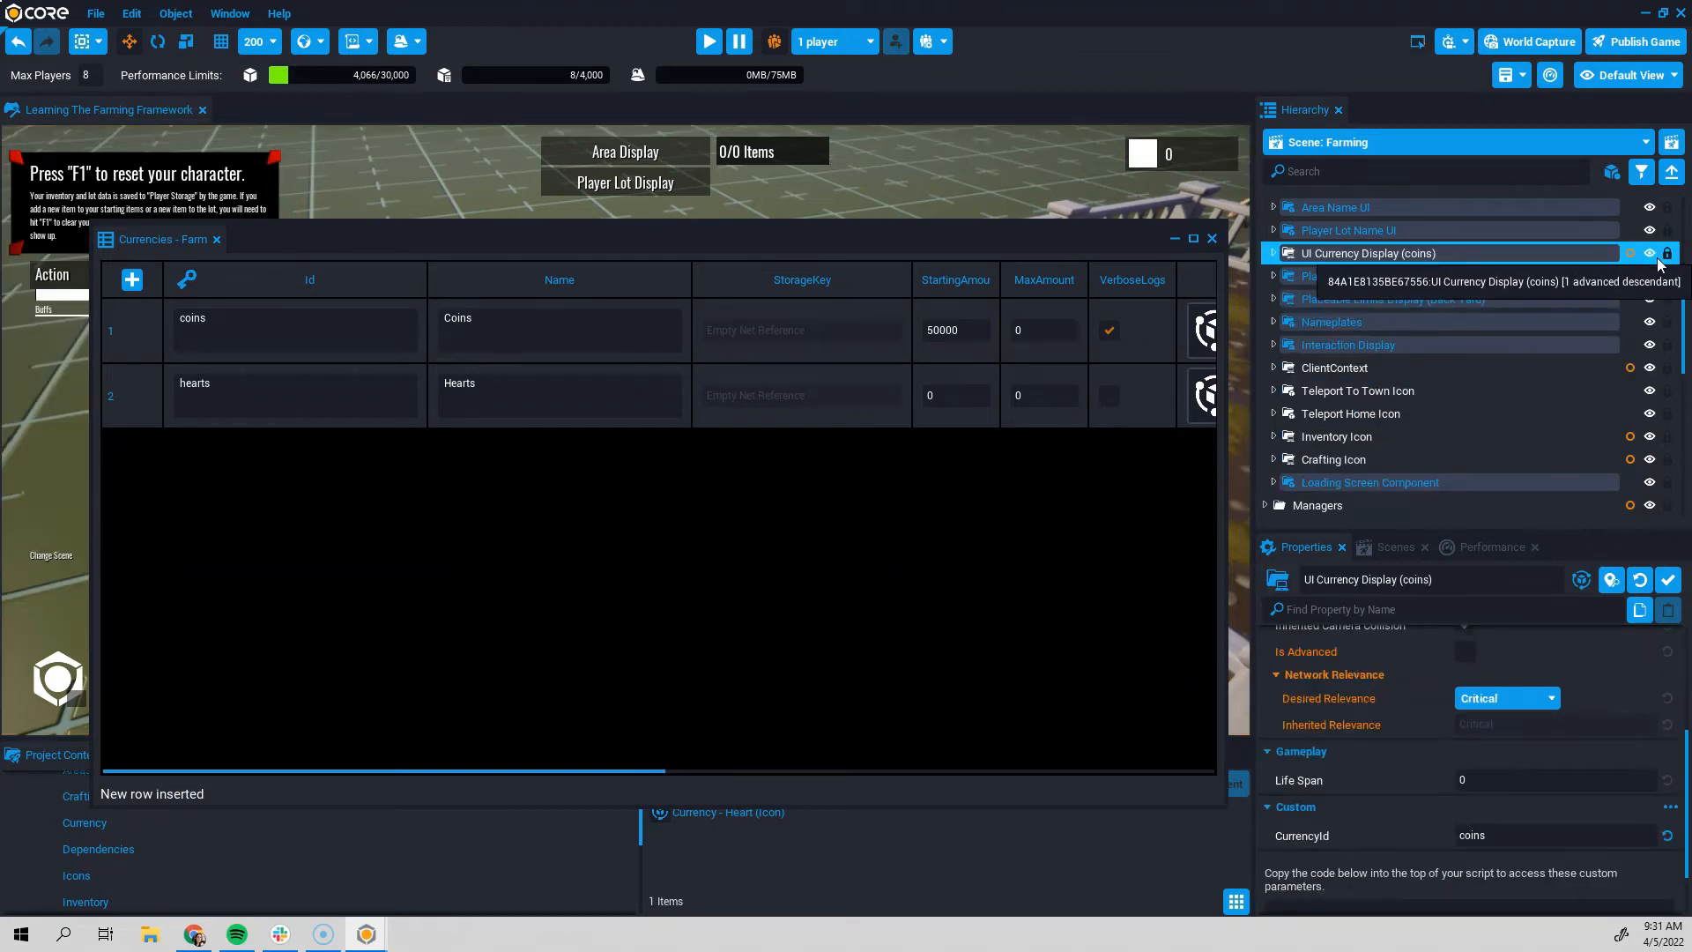
right_click(1371, 252)
click(1464, 221)
right_click(1325, 253)
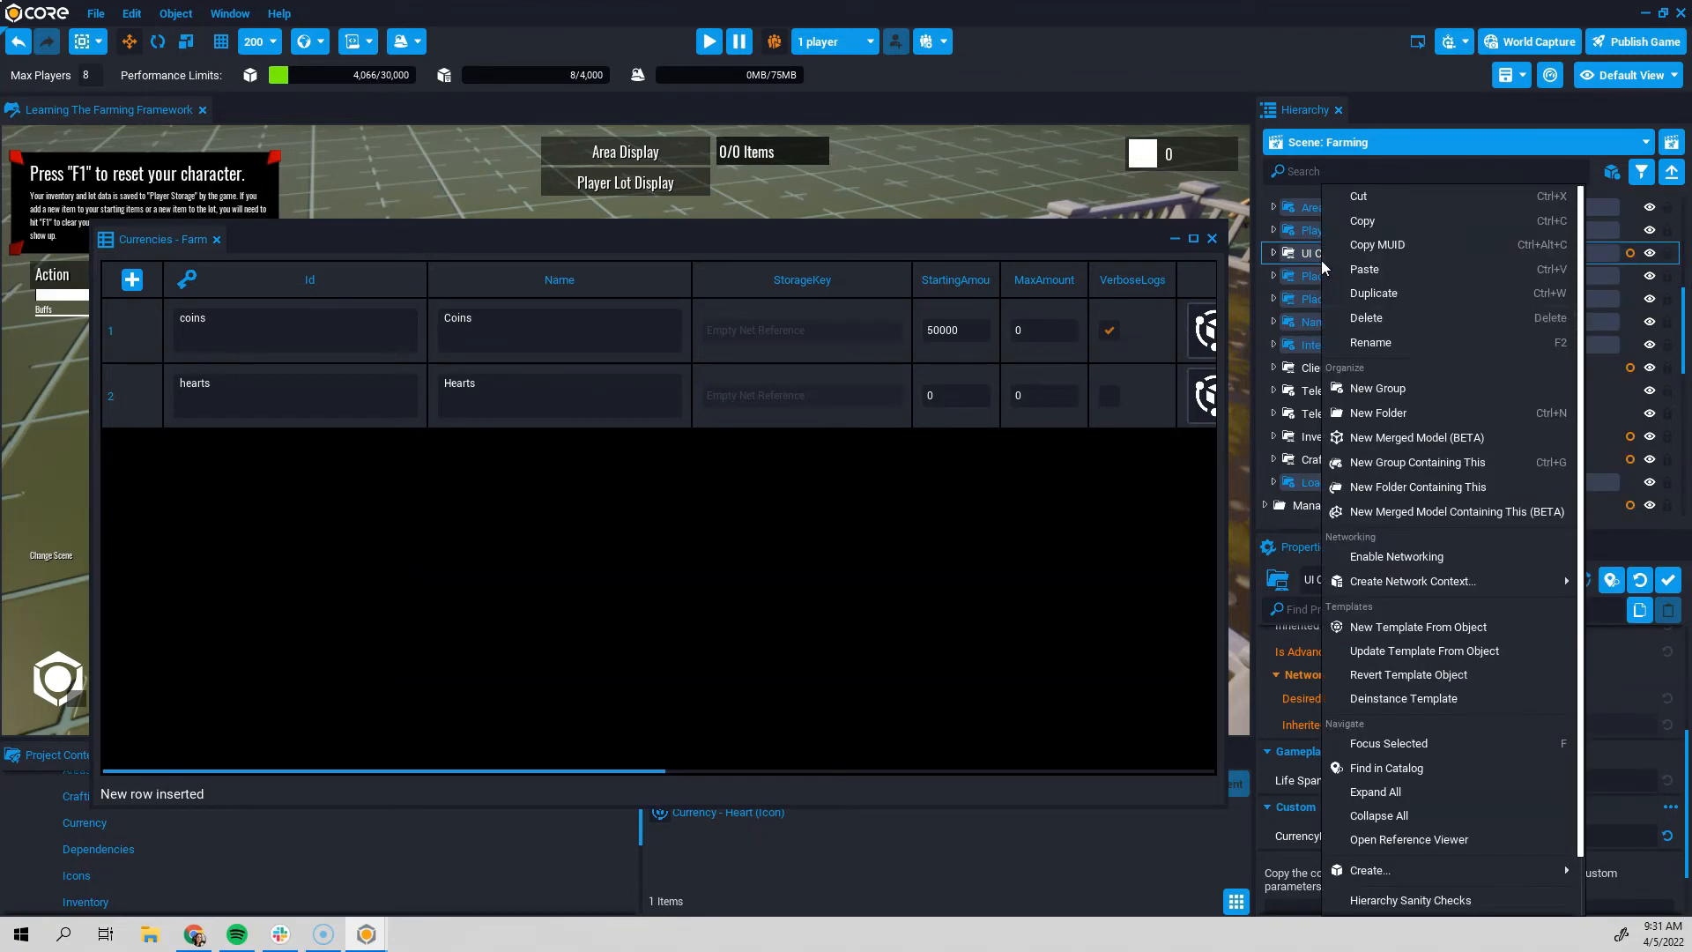
click(1382, 272)
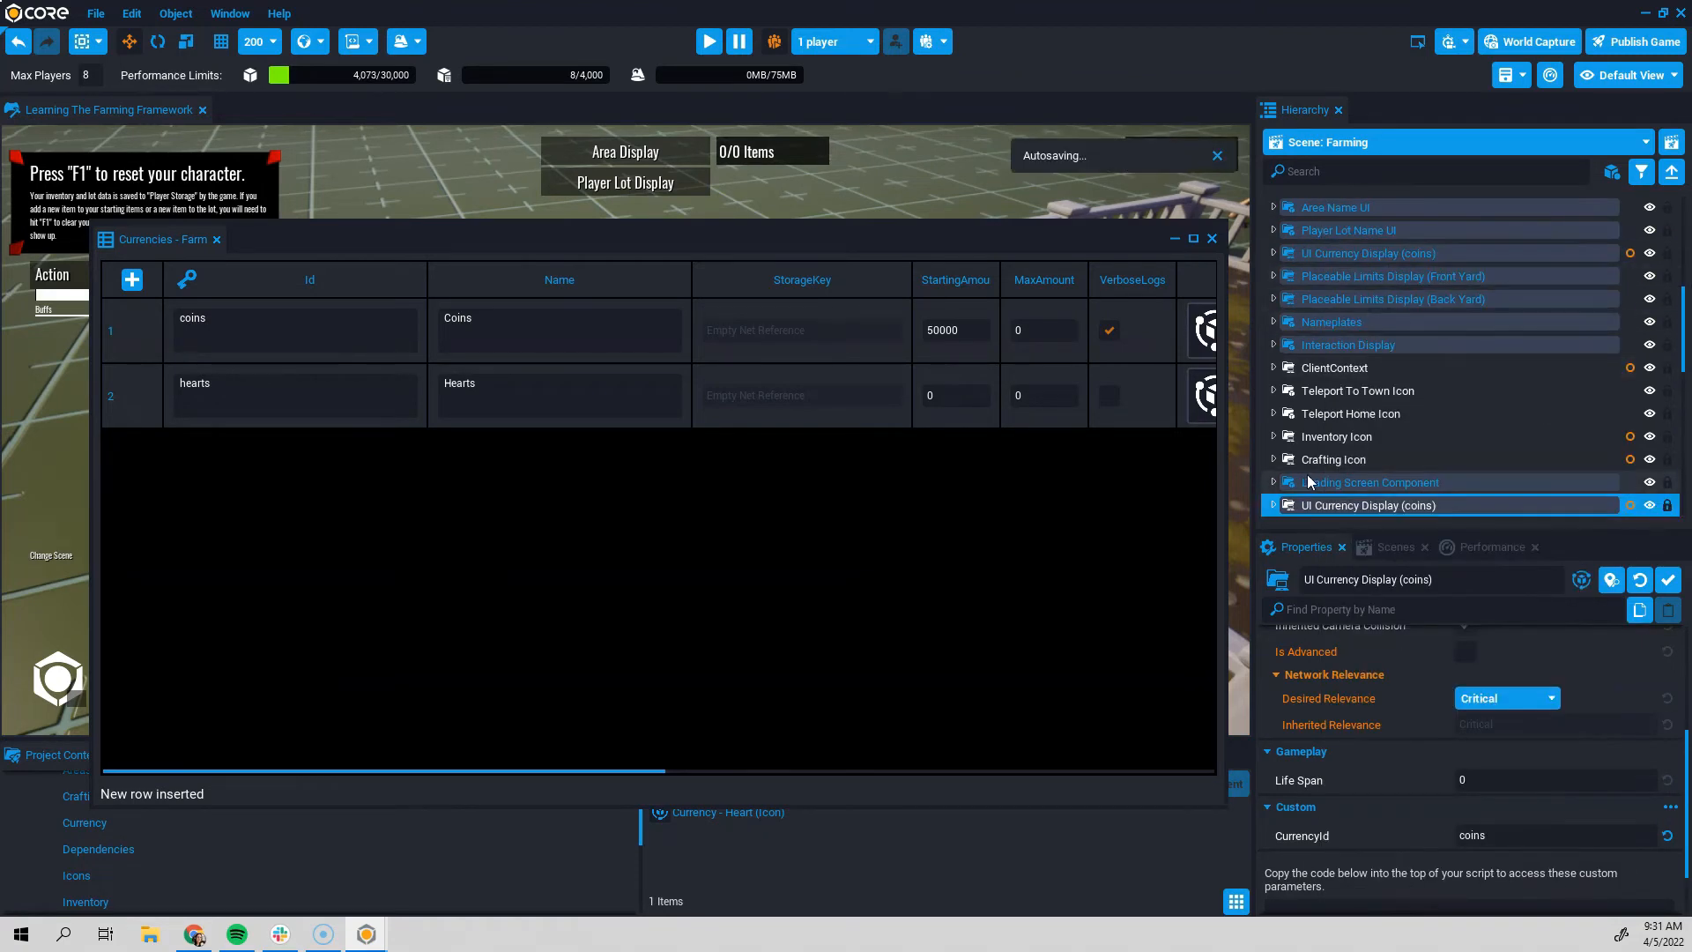
drag(1315, 501, 1334, 279)
- Rename the copied display as UI Currency Display (hearts) and set its CurrencyId to "hearts"
right_click(1445, 276)
click(1477, 344)
double_click(1427, 277)
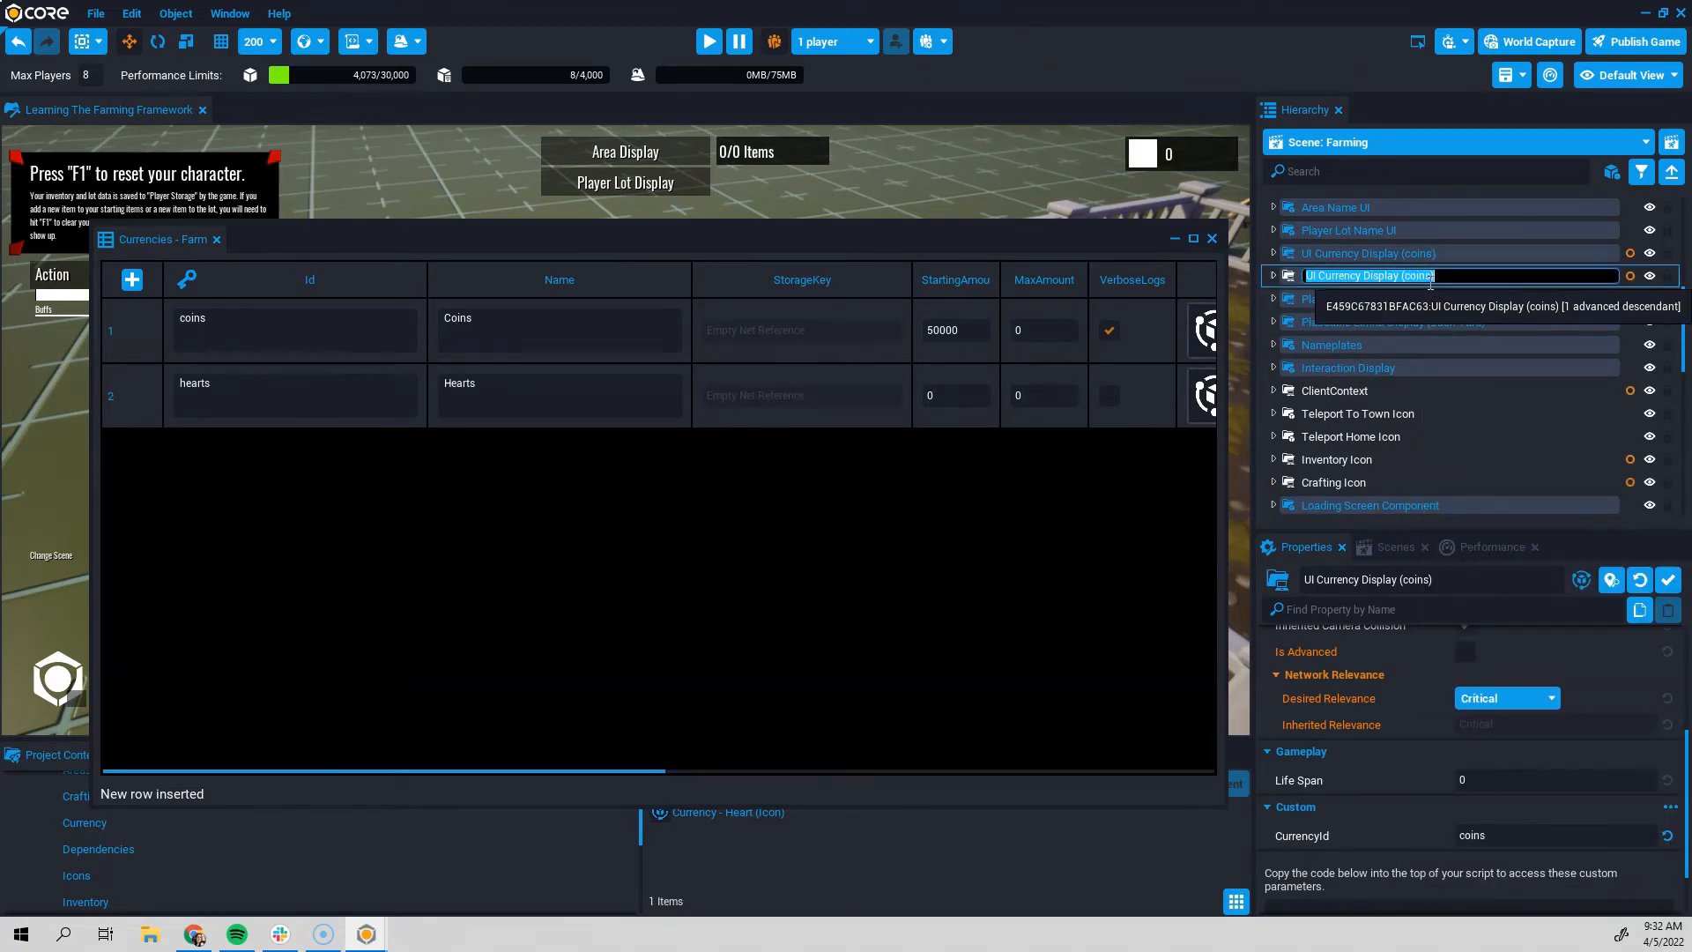
text(hearts)
click(1510, 838)
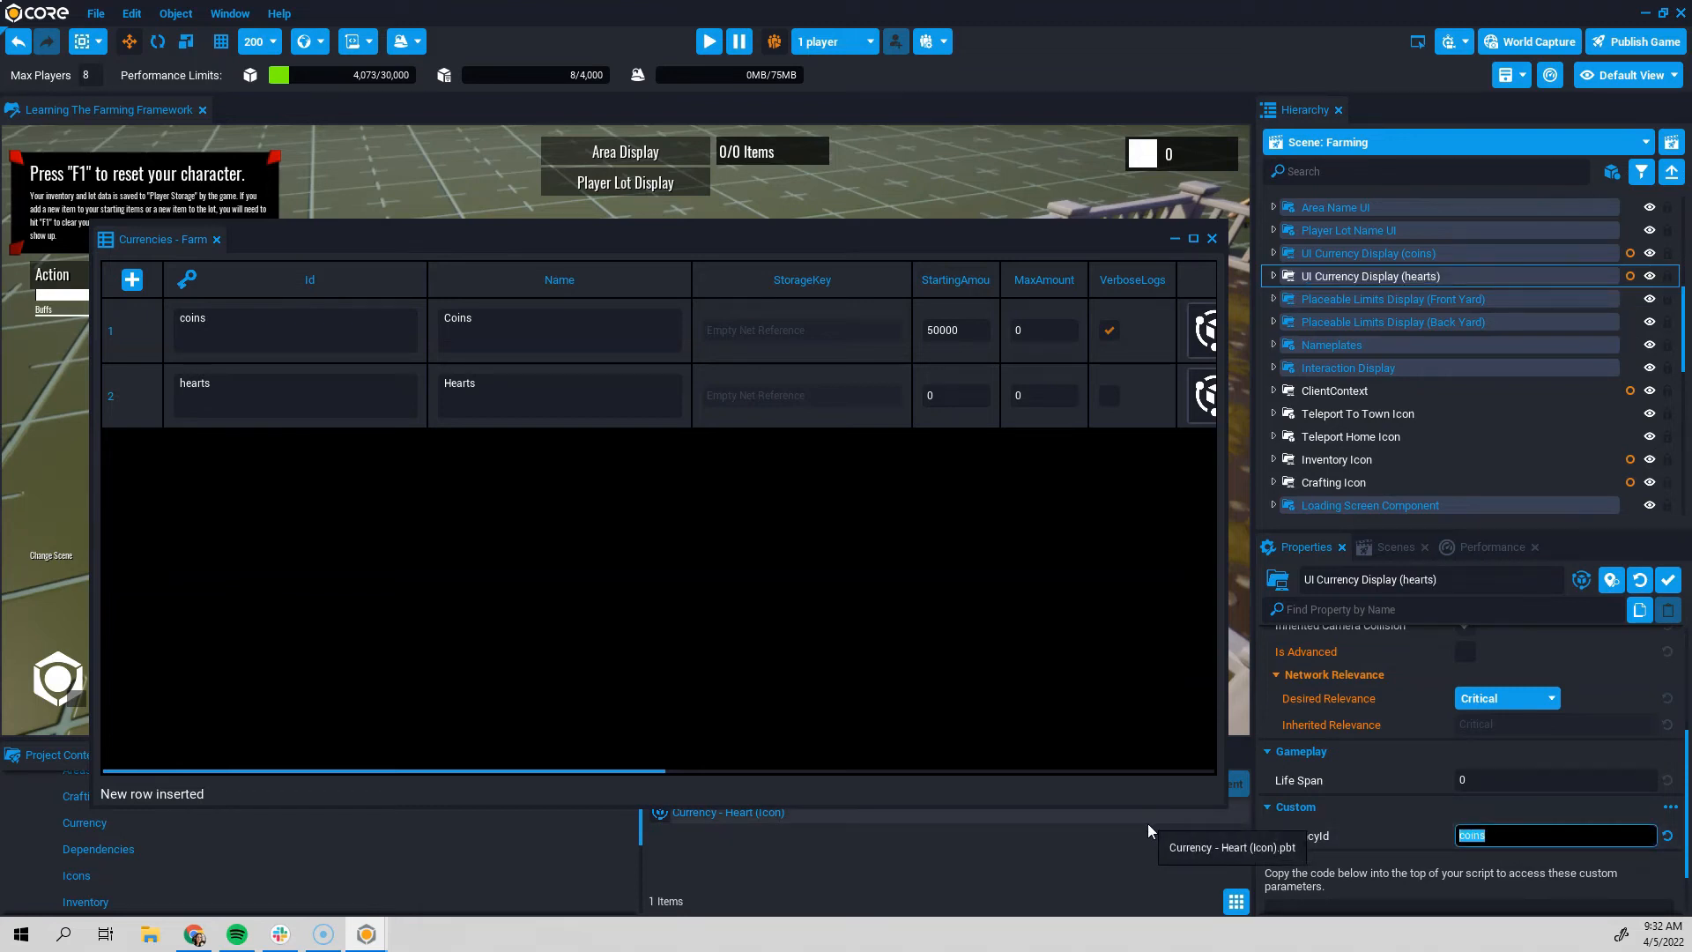
text(hearts)
key(Return)
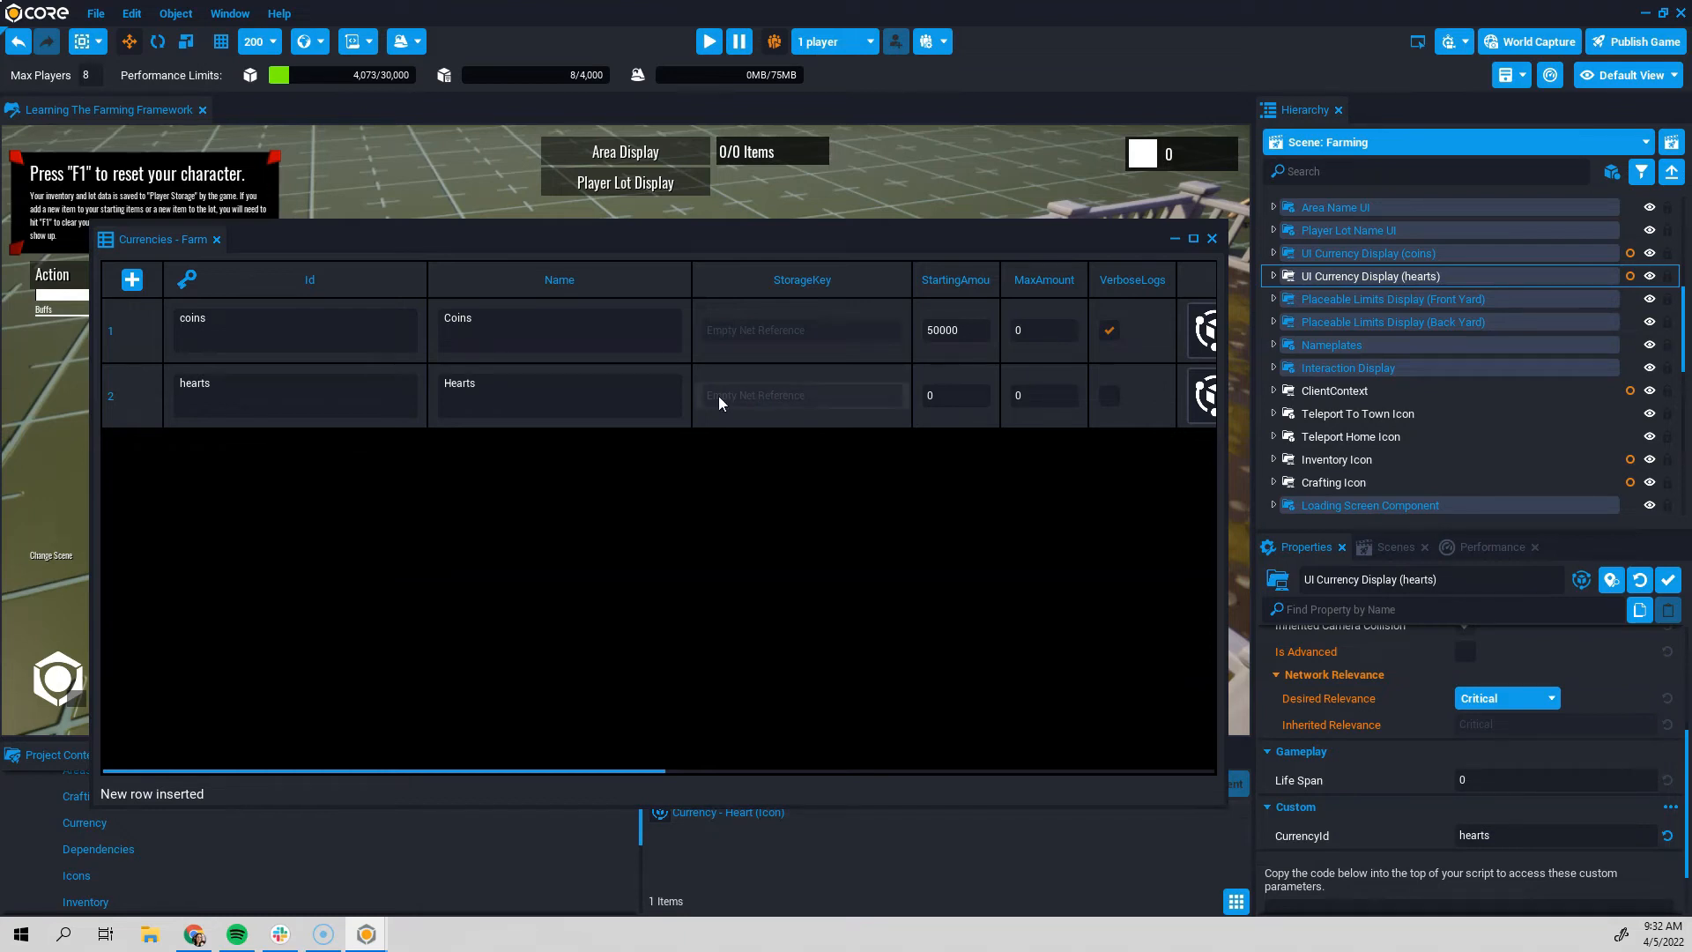
- Move the UI Currency Display inside UI Currency Display (hearts) to the left of the coins display, at an X offset of about -229, and save
click(1273, 276)
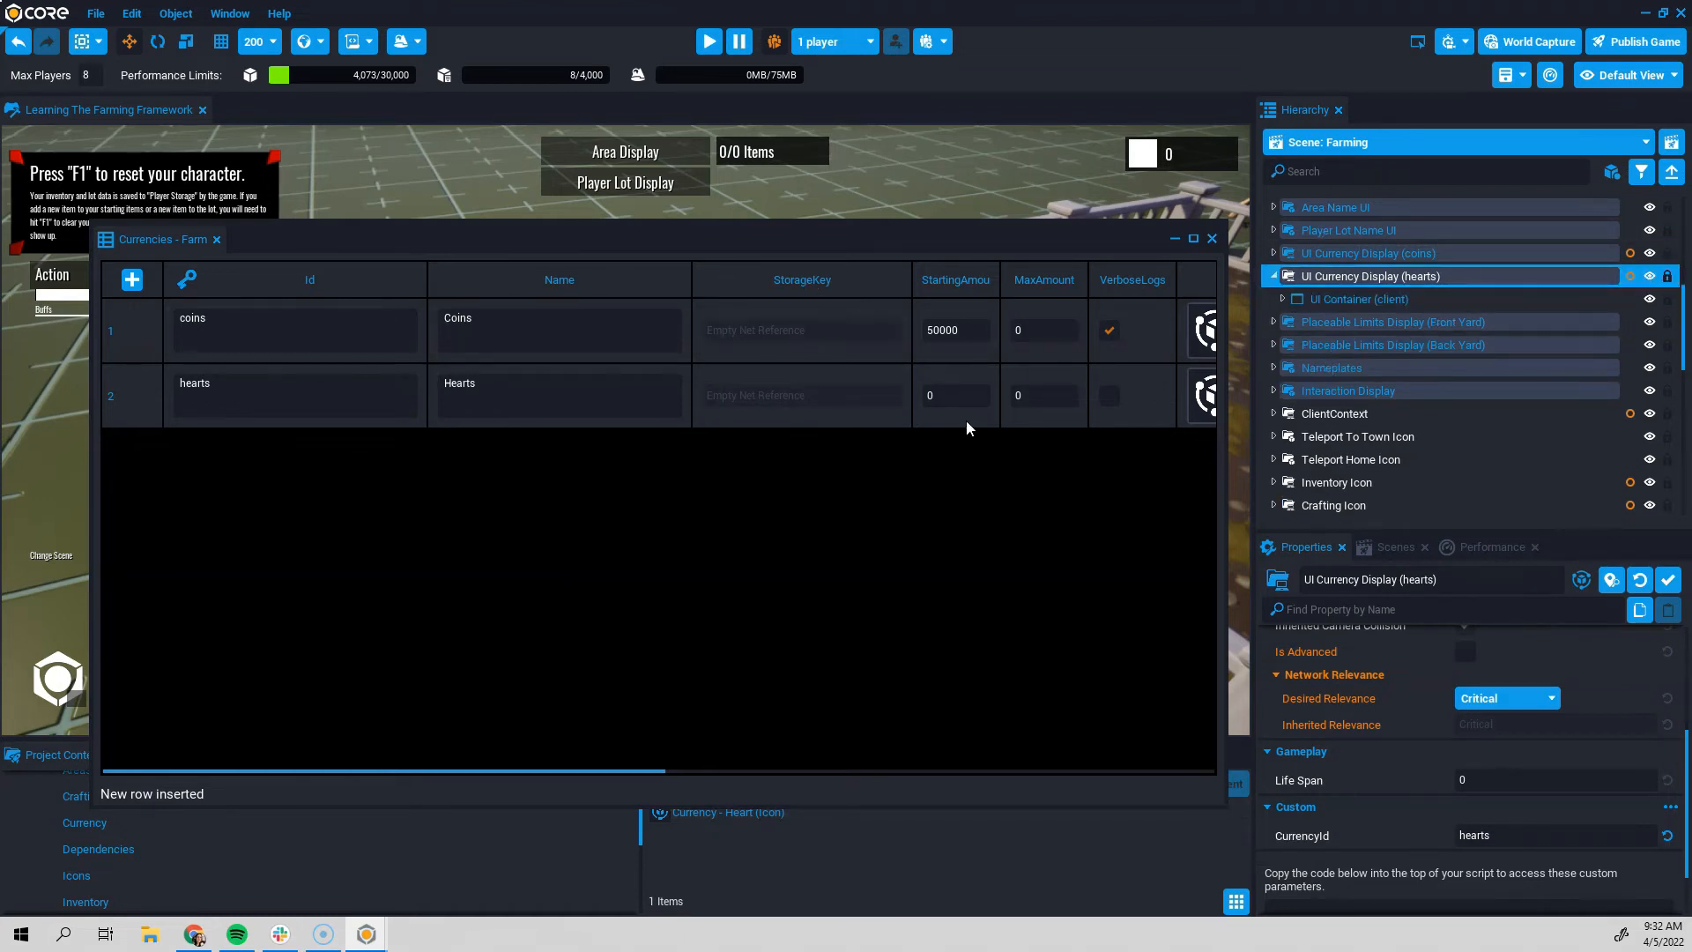
click(1283, 298)
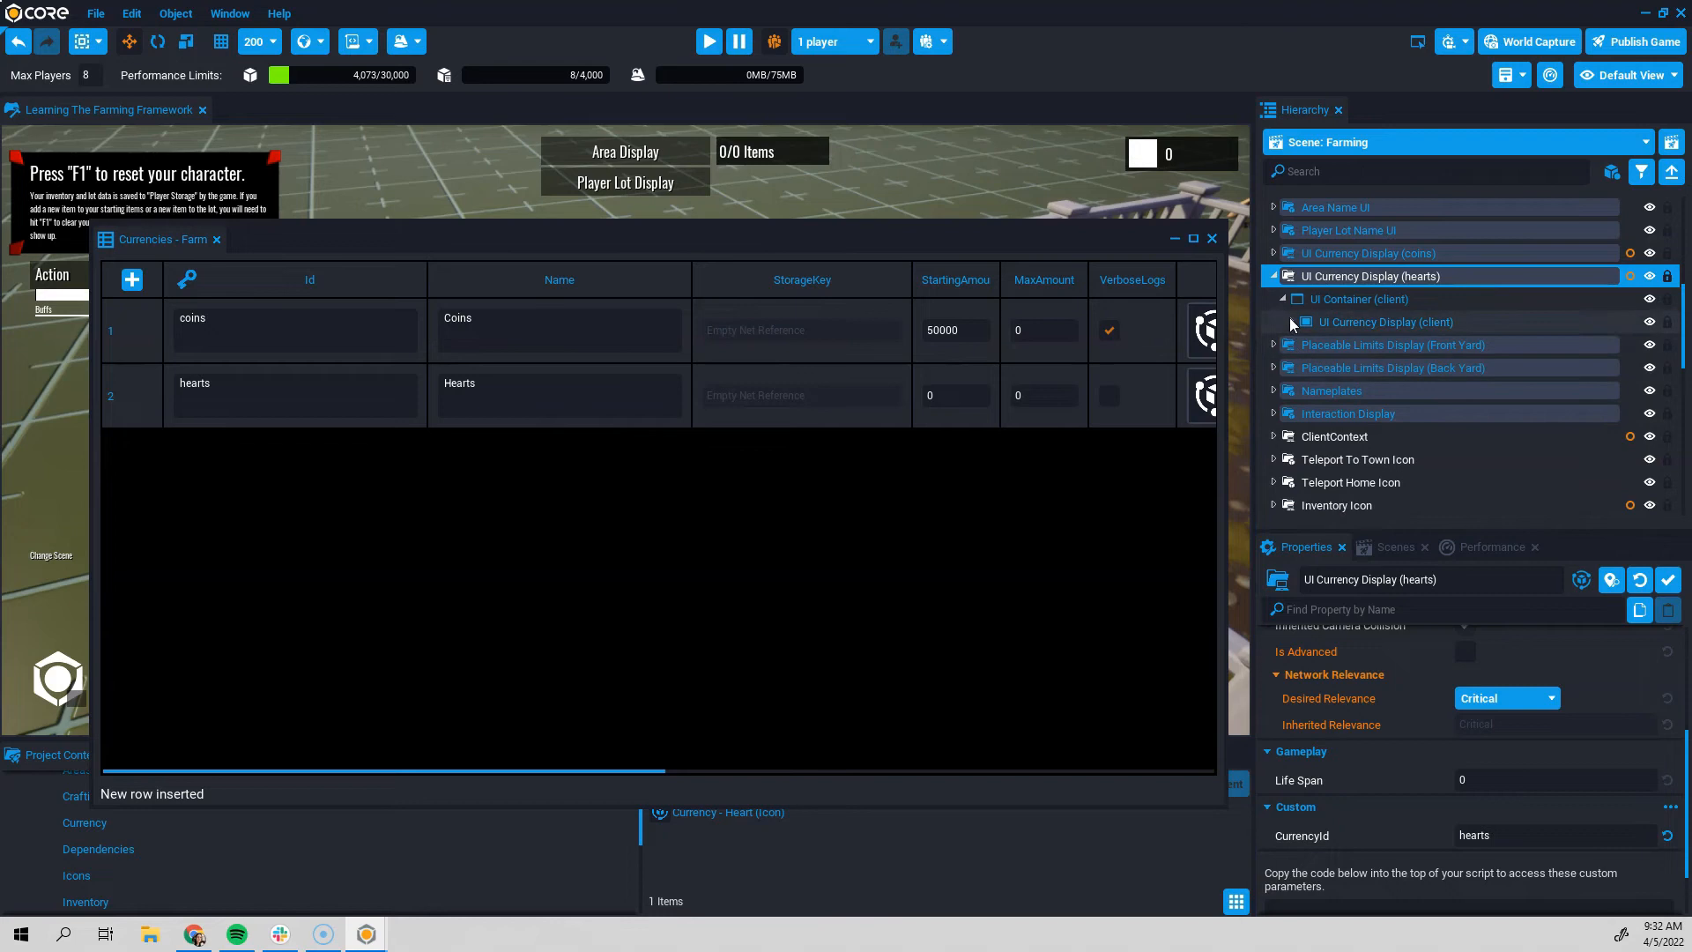
click(1375, 321)
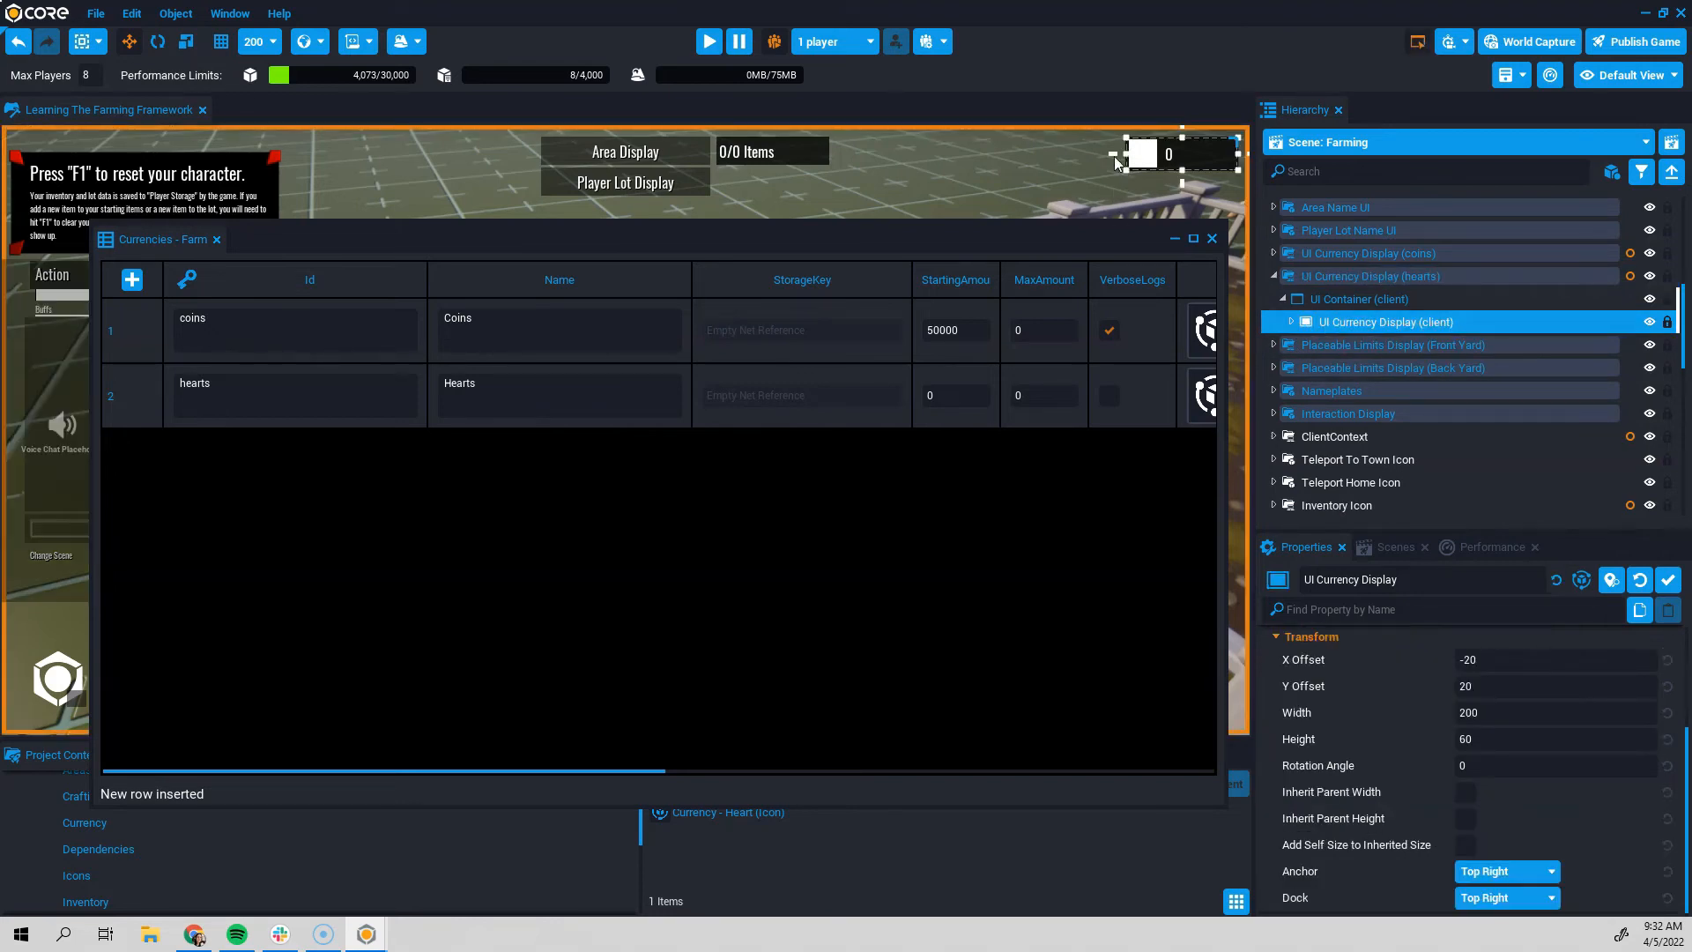
drag(1115, 153, 999, 154)
click(97, 14)
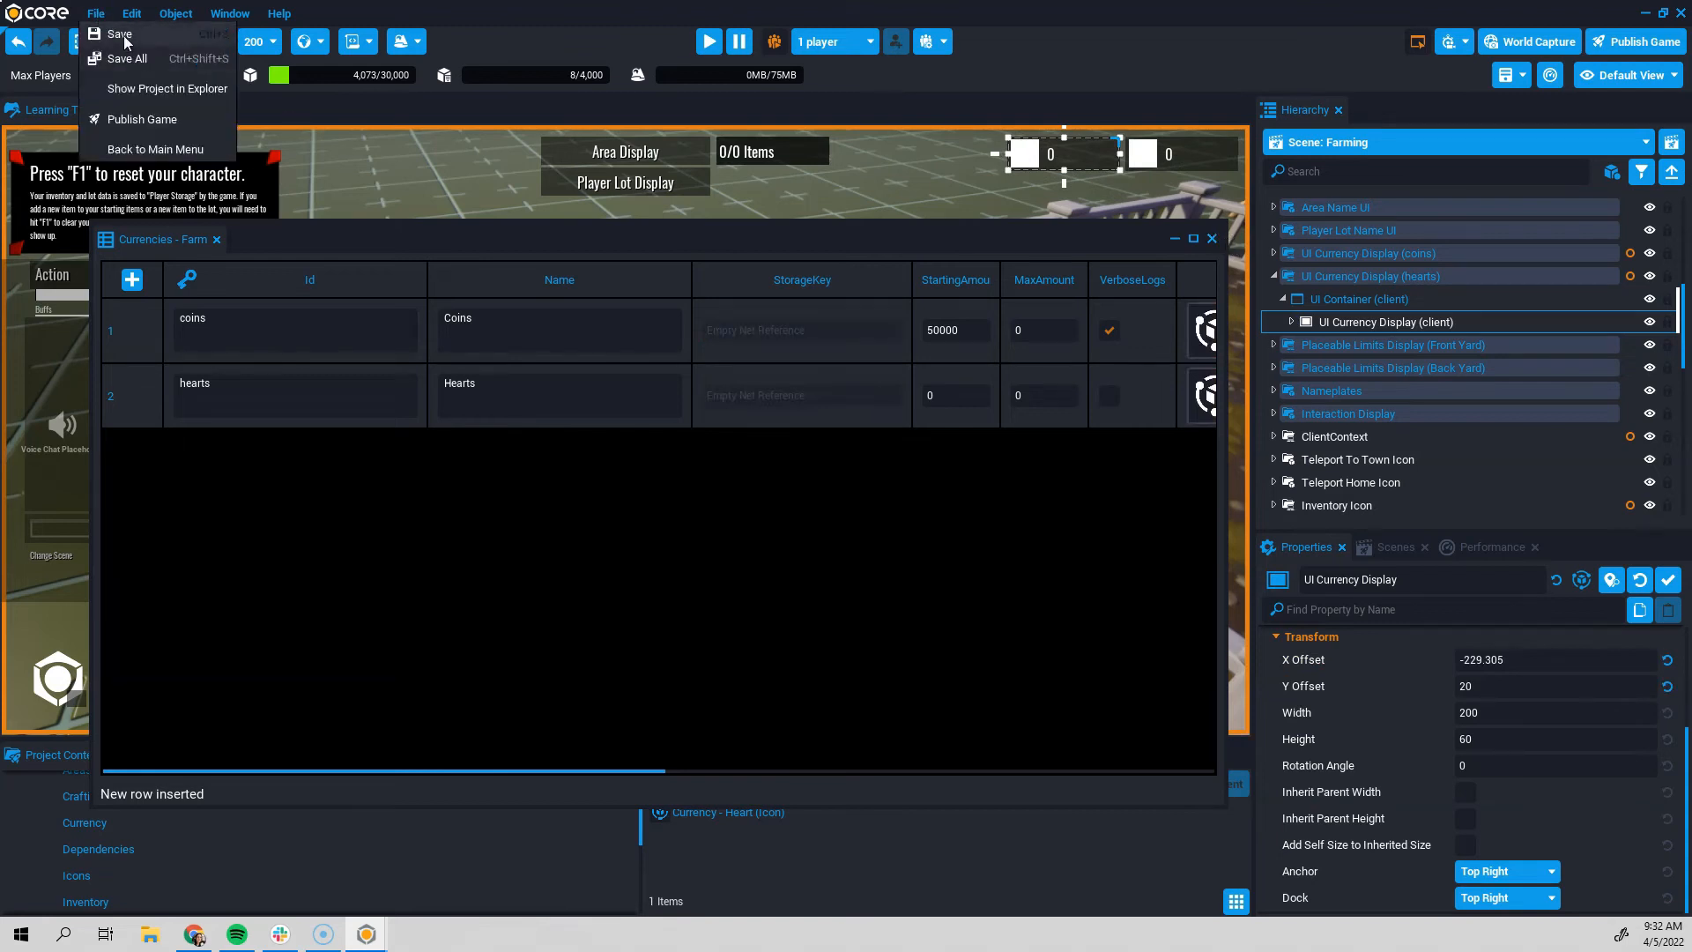
click(124, 38)
drag(688, 239, 692, 309)
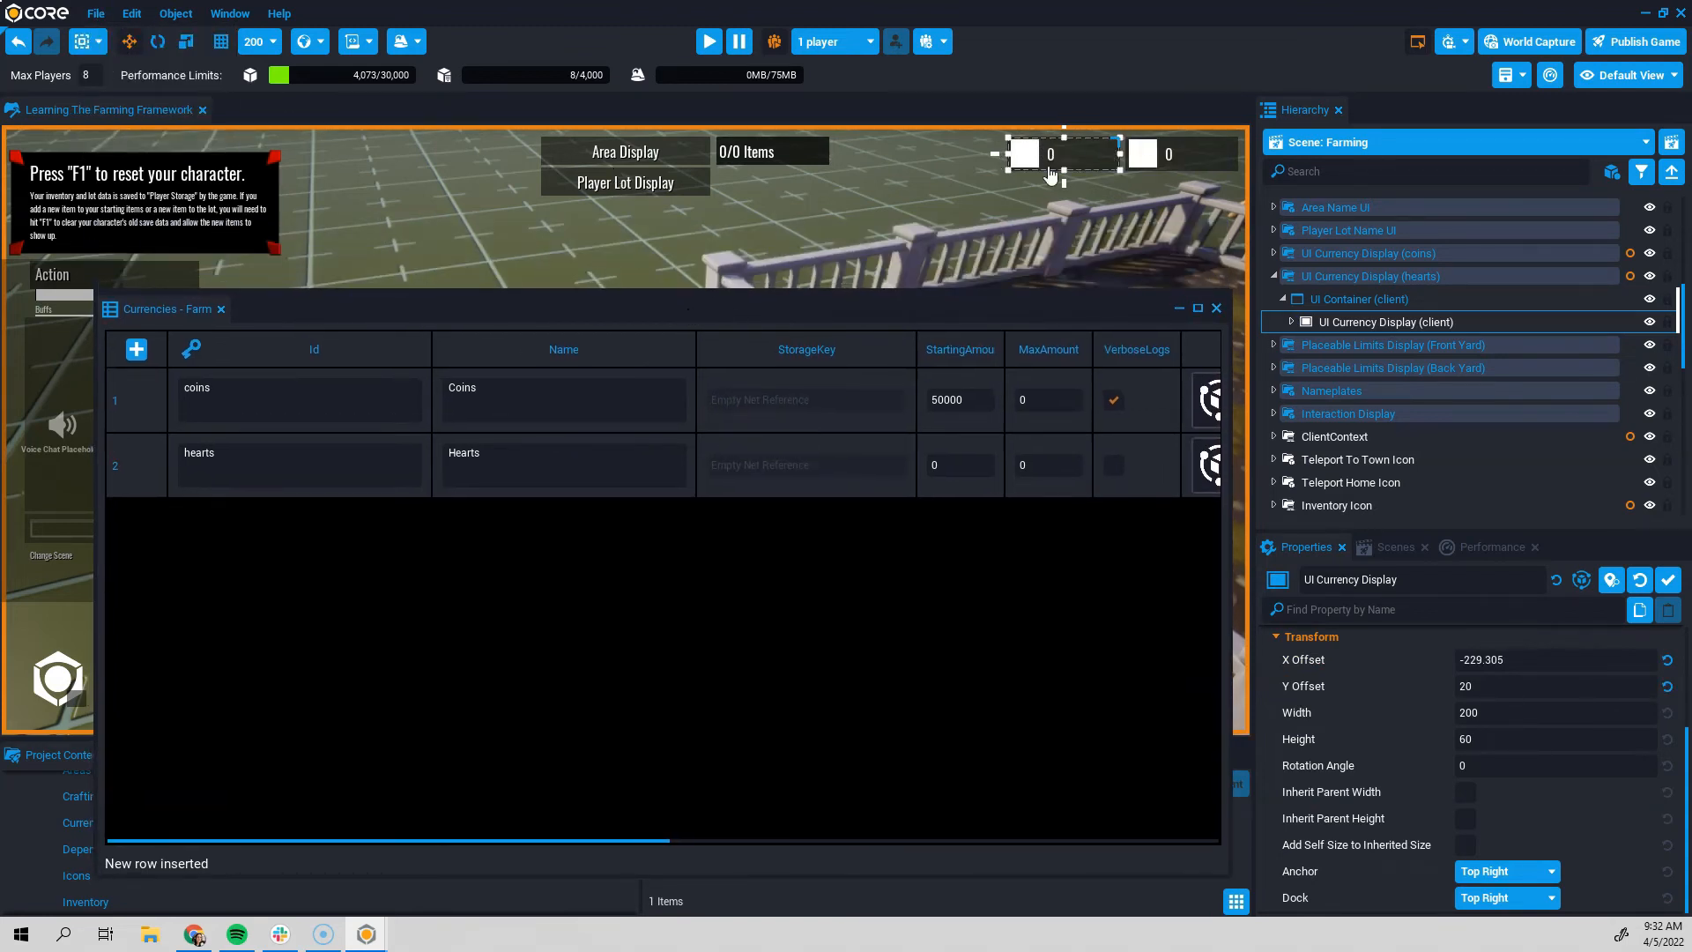
drag(1037, 311, 993, 175)
scroll(1411, 334, down, 5)
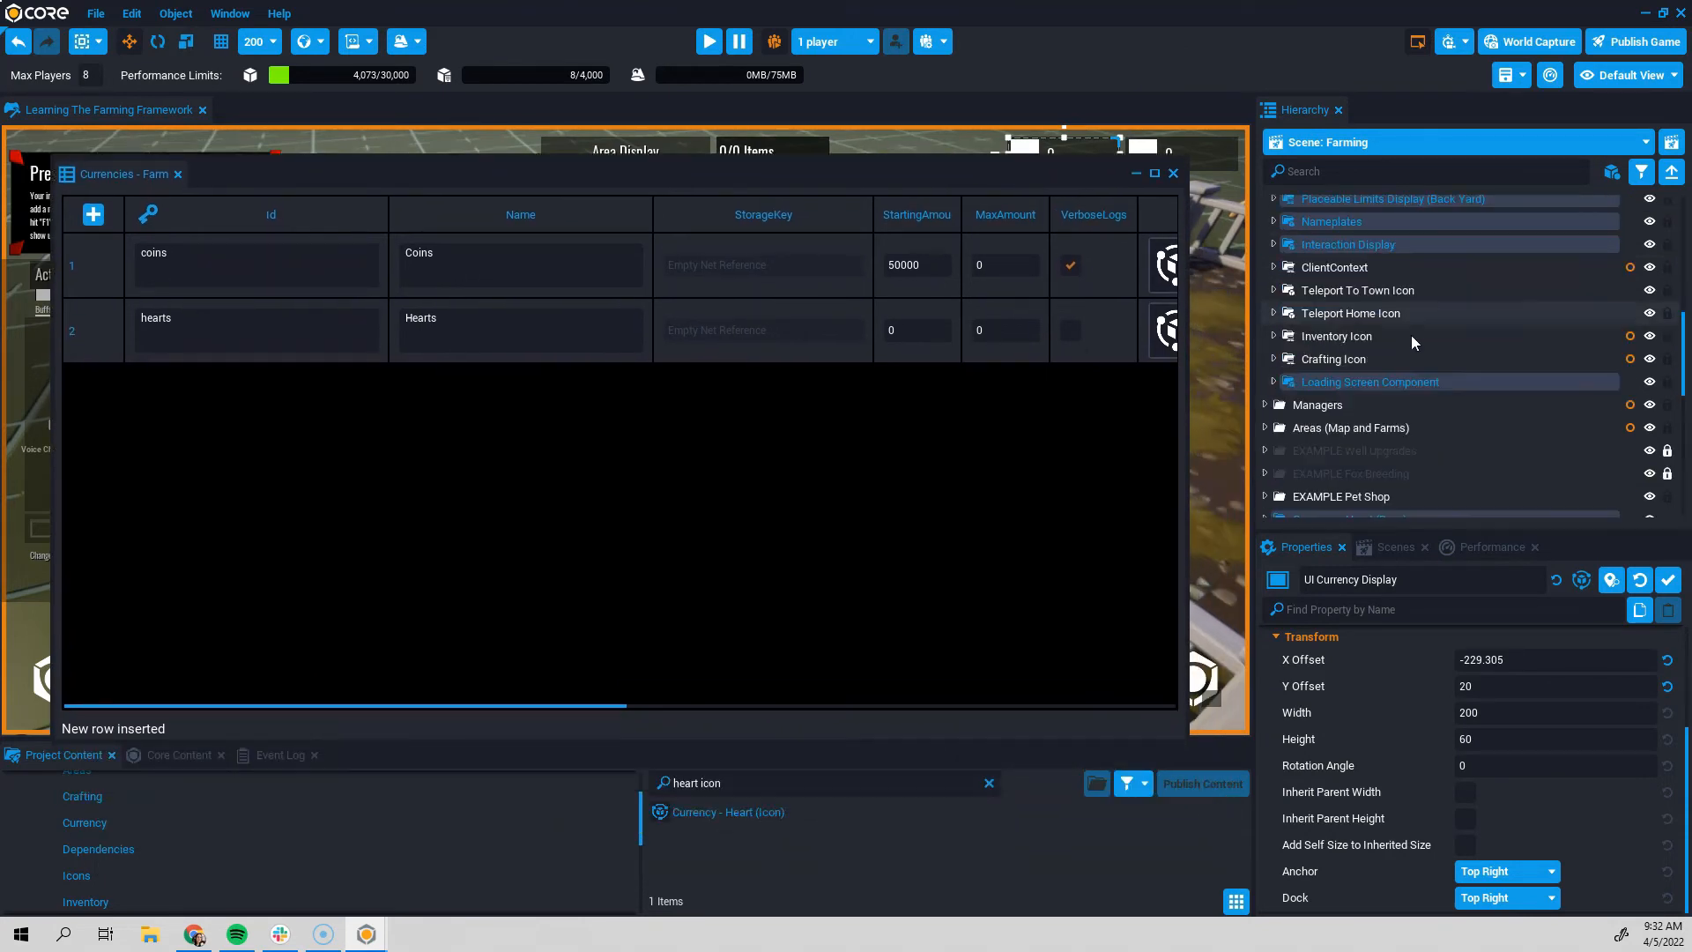
scroll(1411, 335, up, 2)
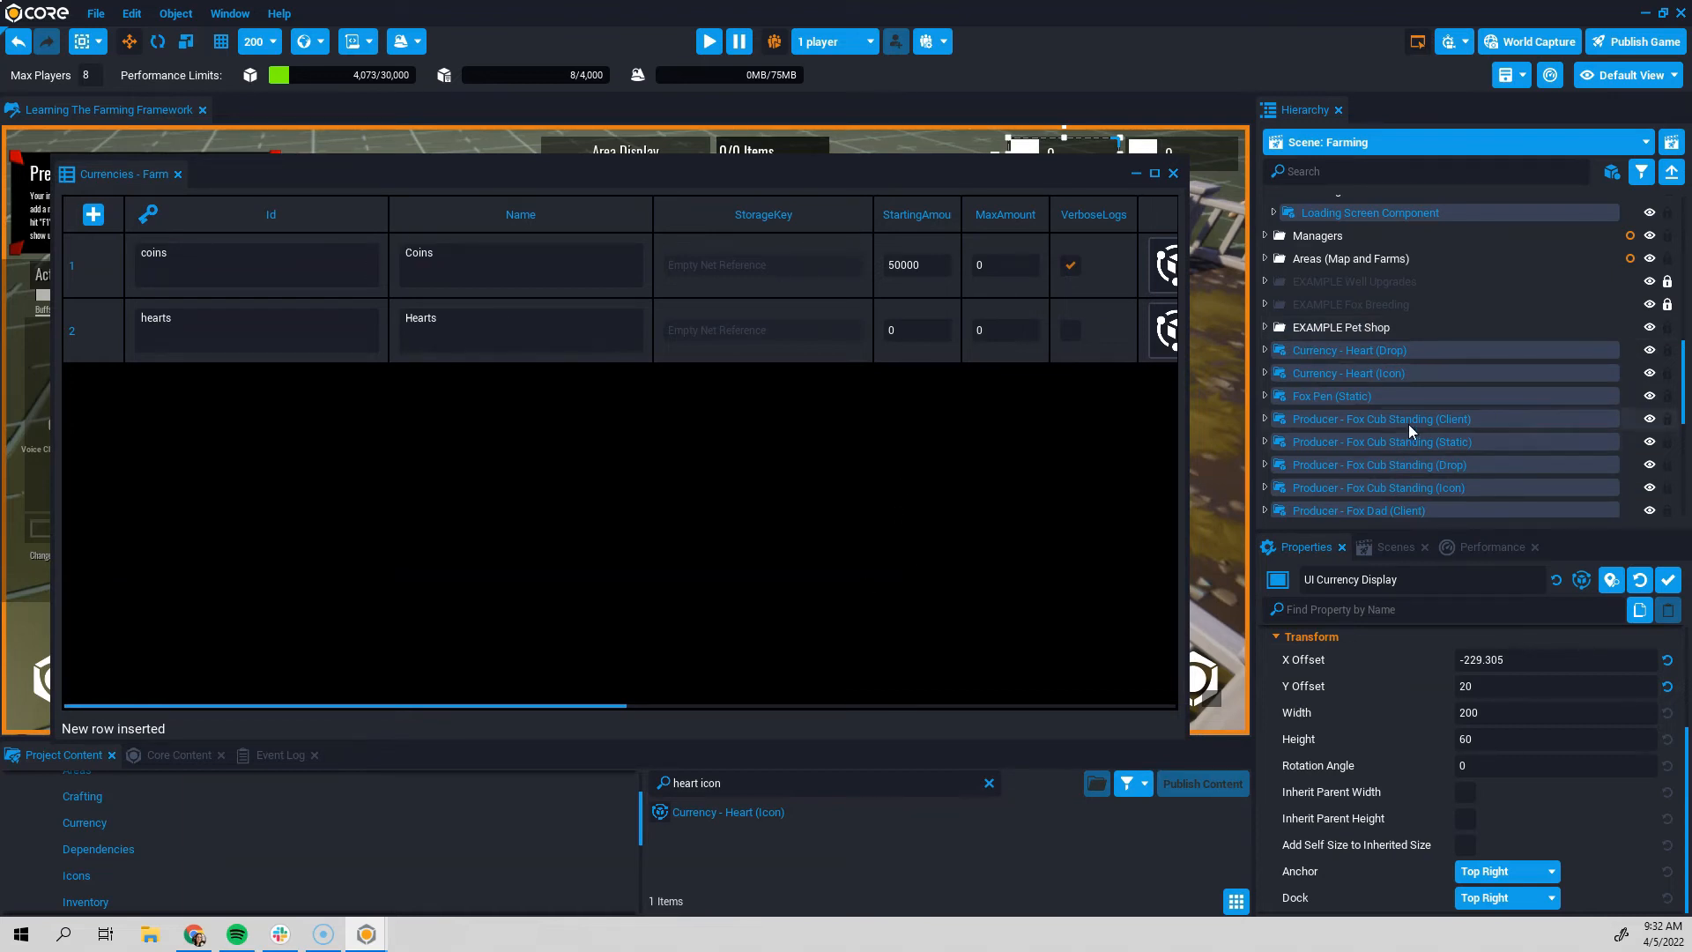
mouse_move(743, 173)
mouse_down()
mouse_move(714, 177)
mouse_move(775, 182)
mouse_up()
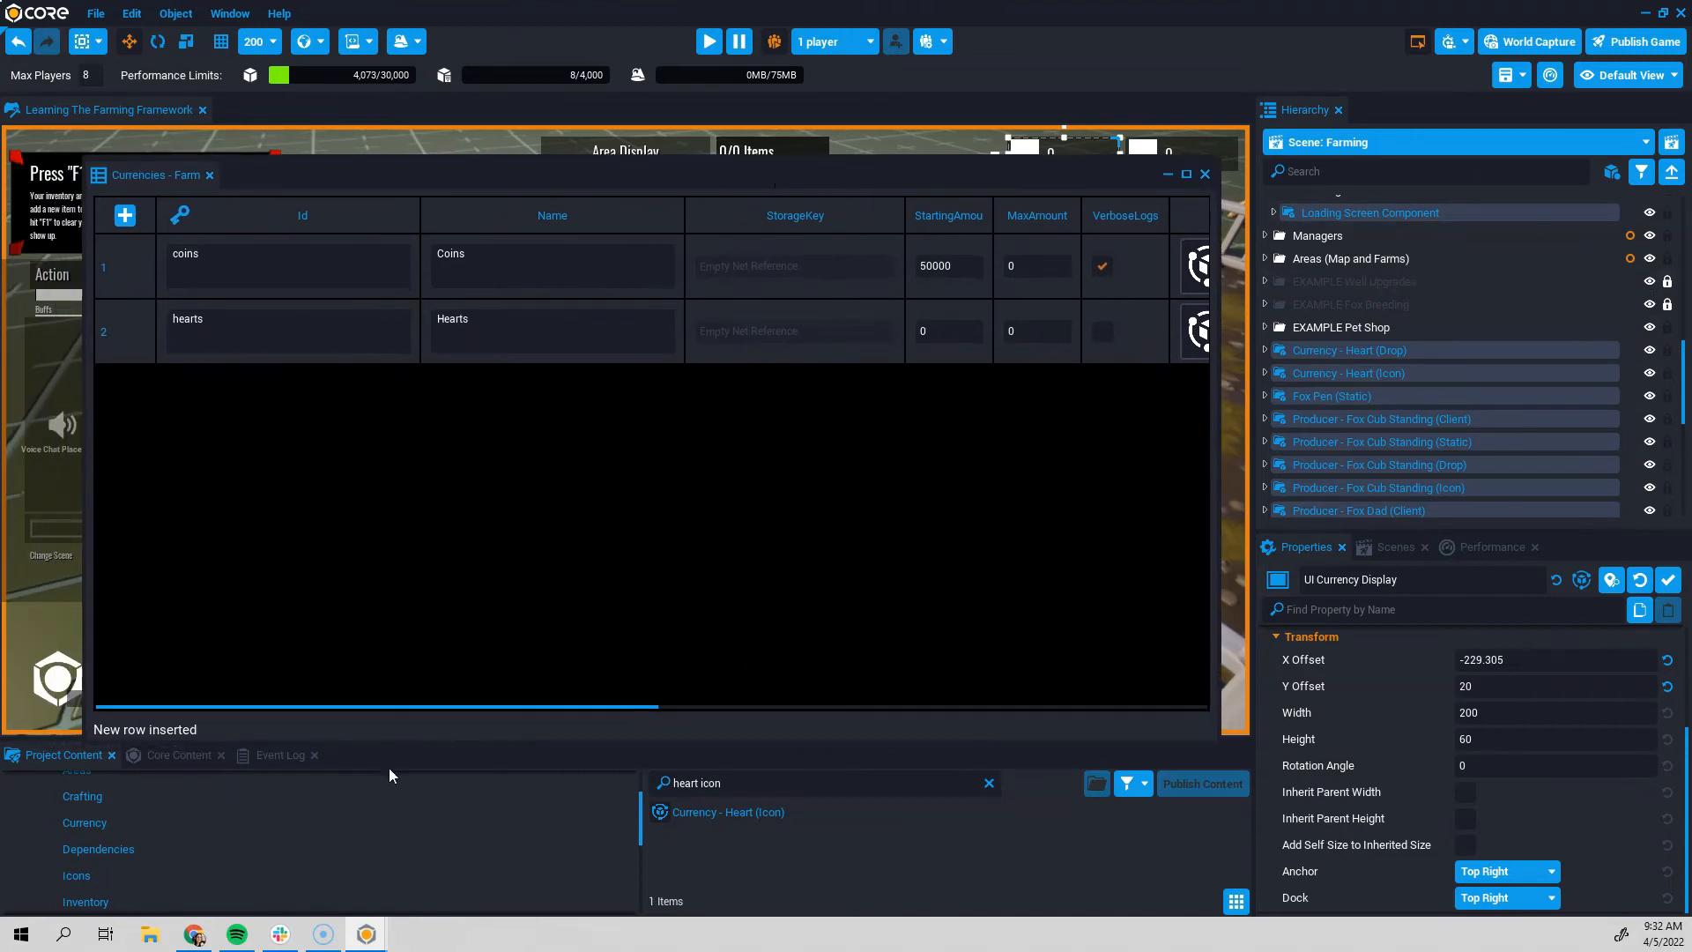
drag(520, 181, 524, 152)
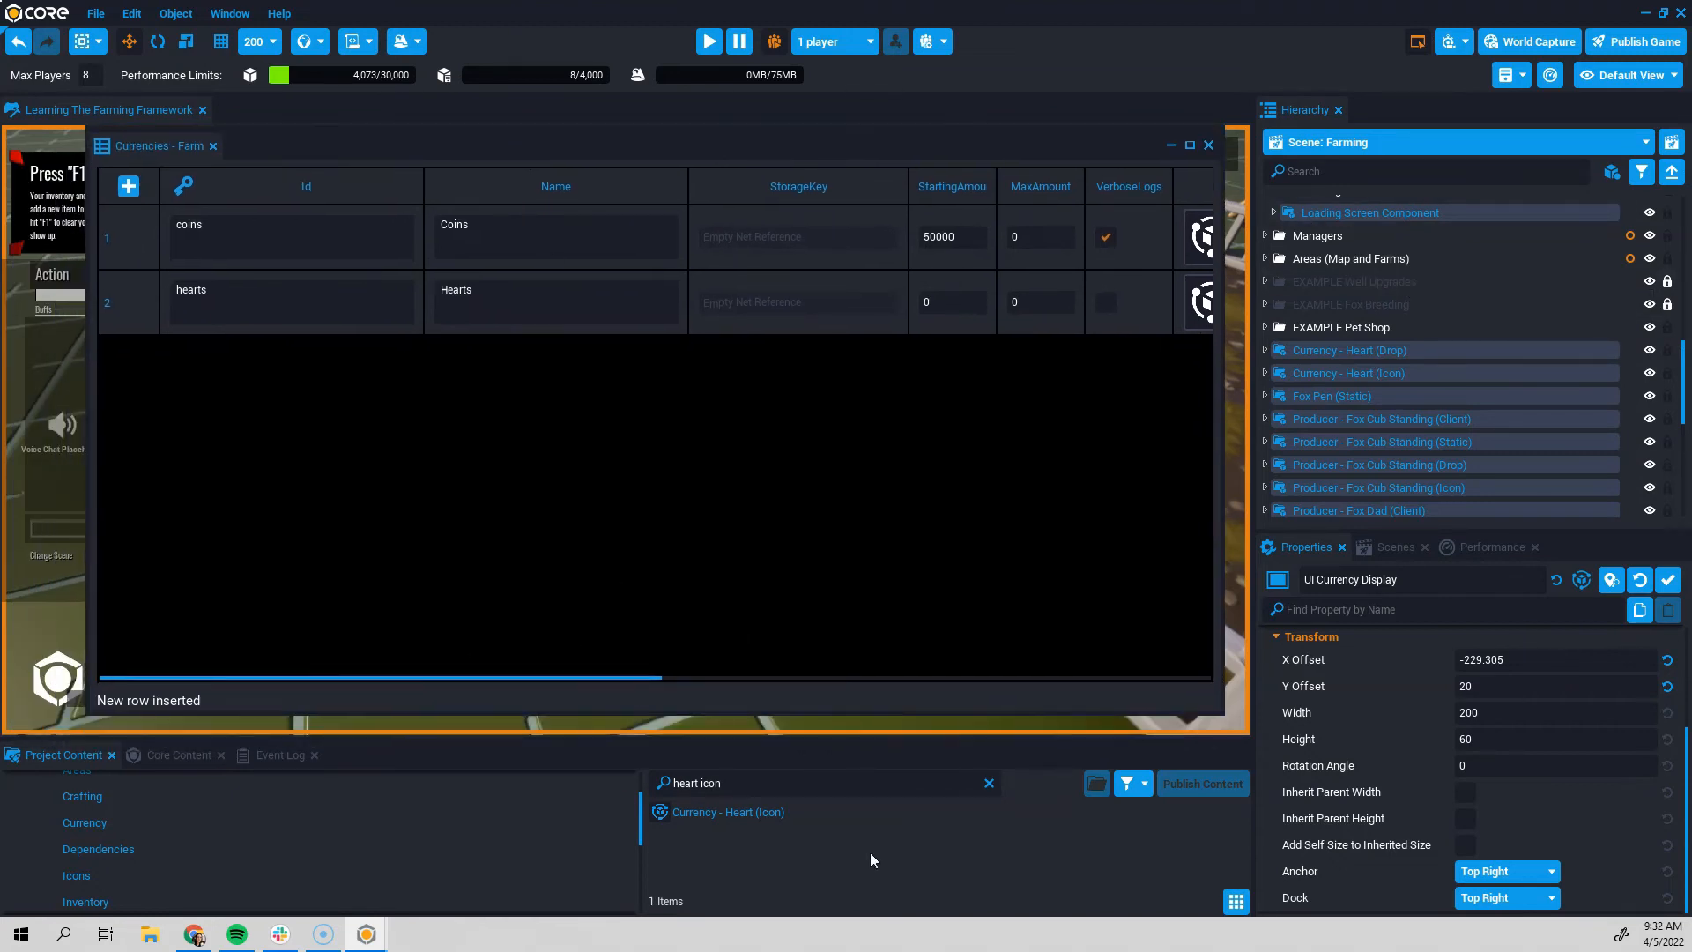
click(756, 782)
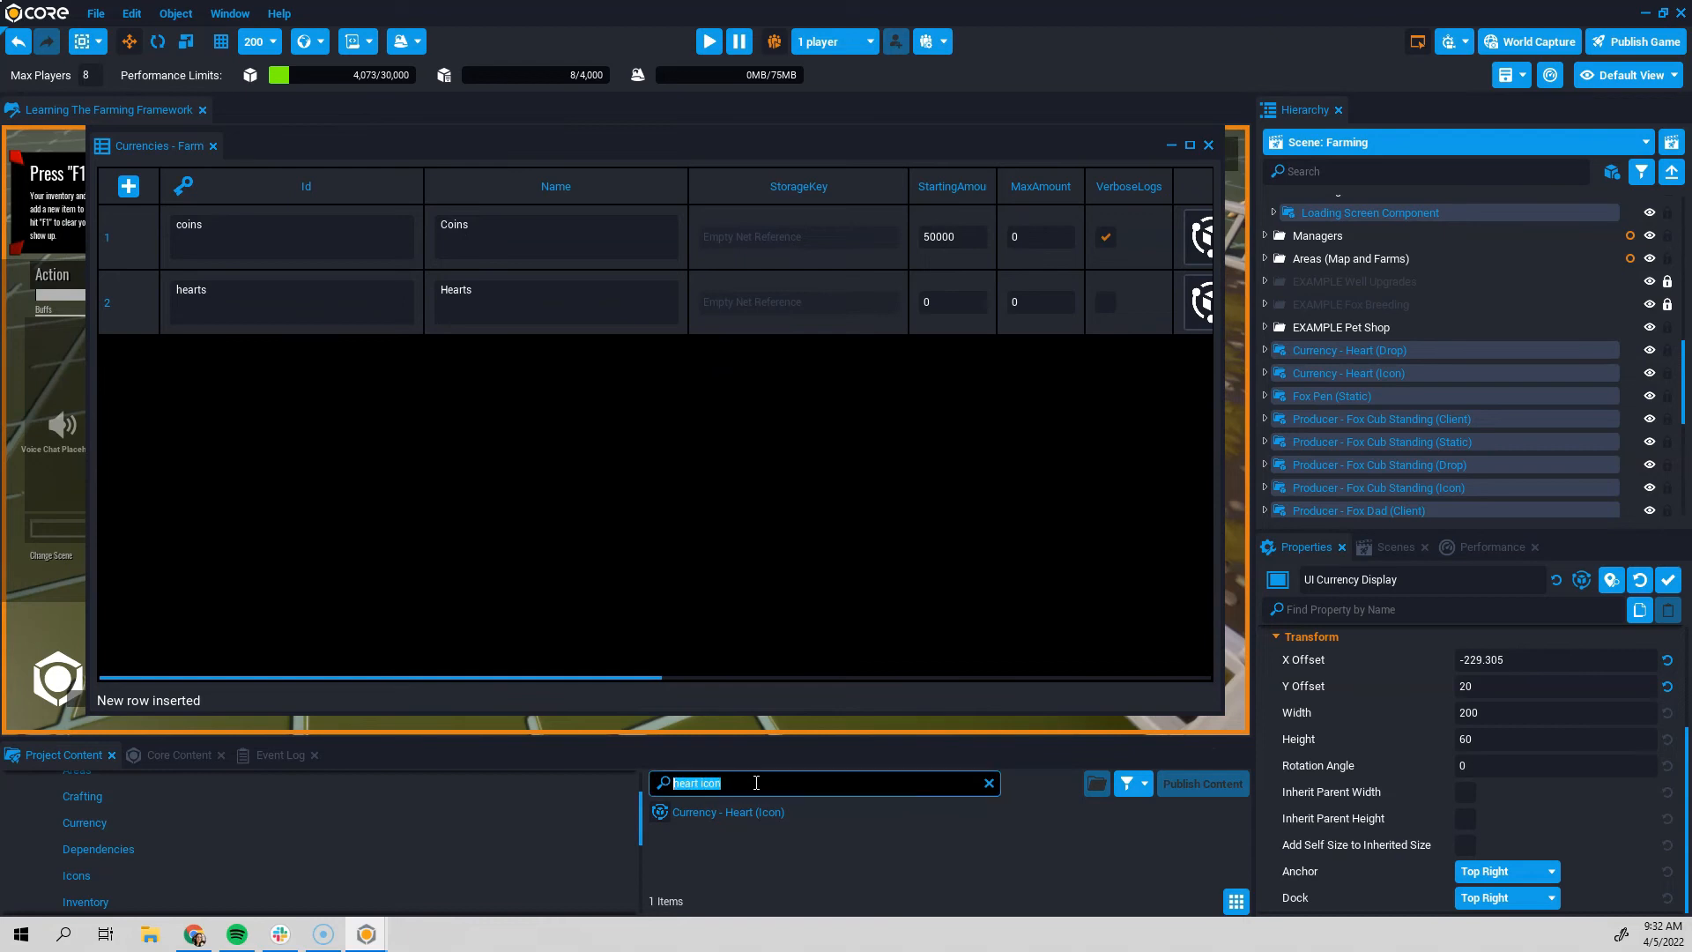
- Open the Drops - Farm data table from the Drops script in the Inventories, Items, Drops folder
scroll(1516, 328, up, 4)
scroll(1516, 328, up, 3)
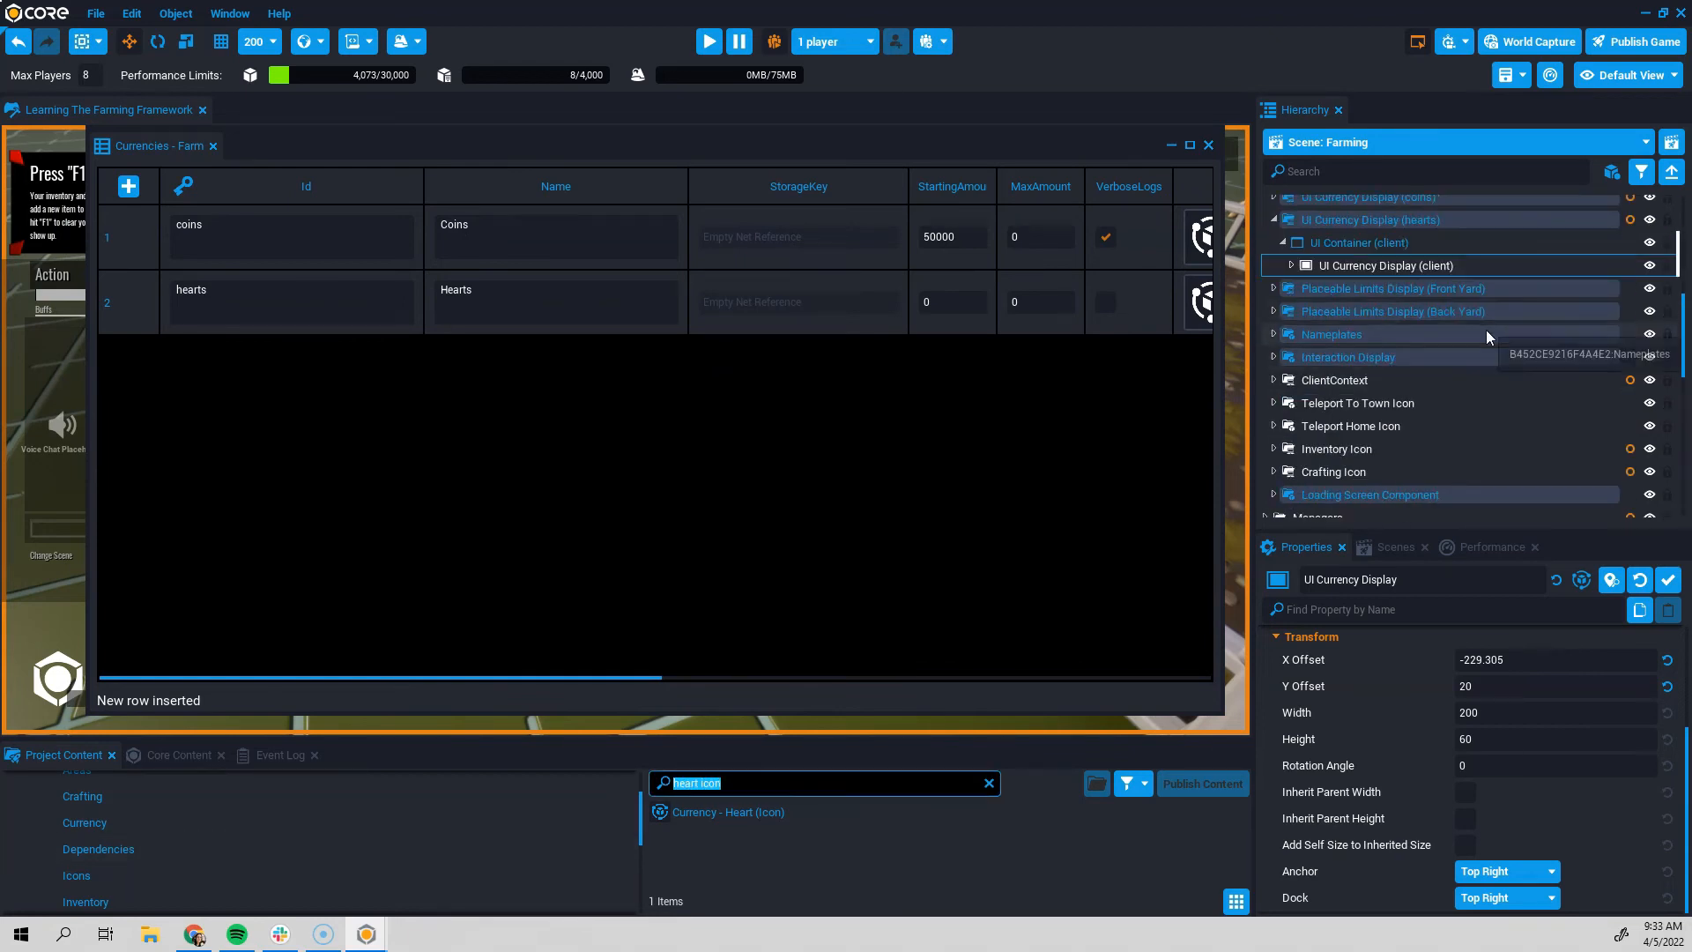
scroll(1446, 419, up, 4)
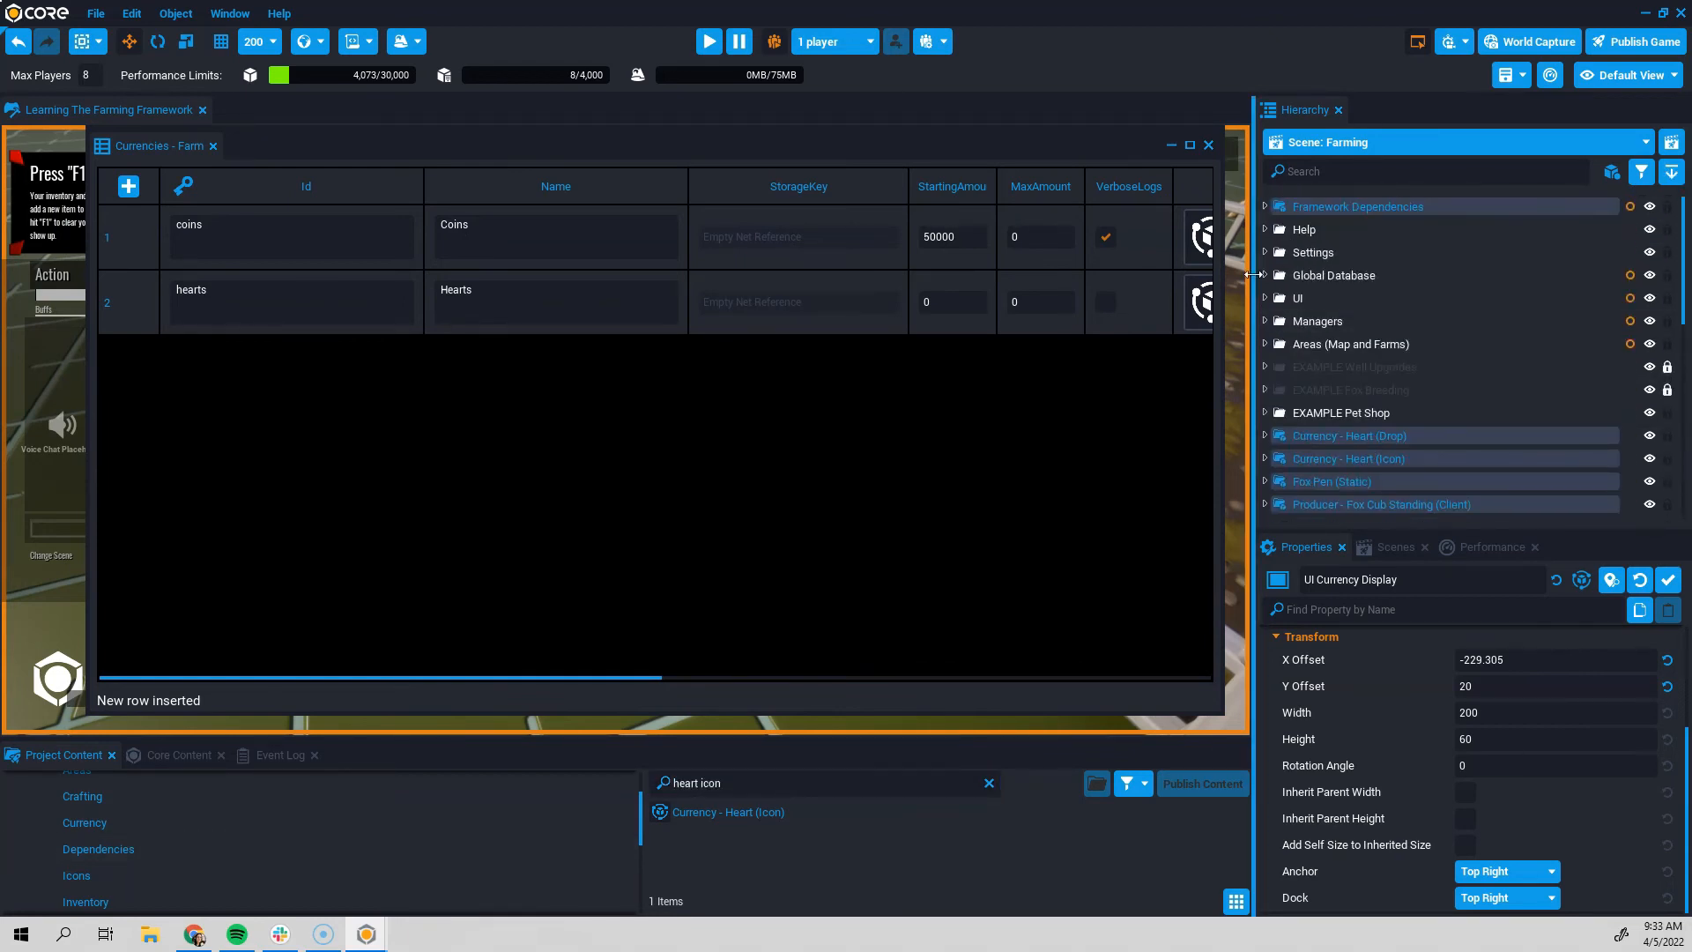
scroll(1375, 388, down, 2)
click(1274, 306)
click(1325, 329)
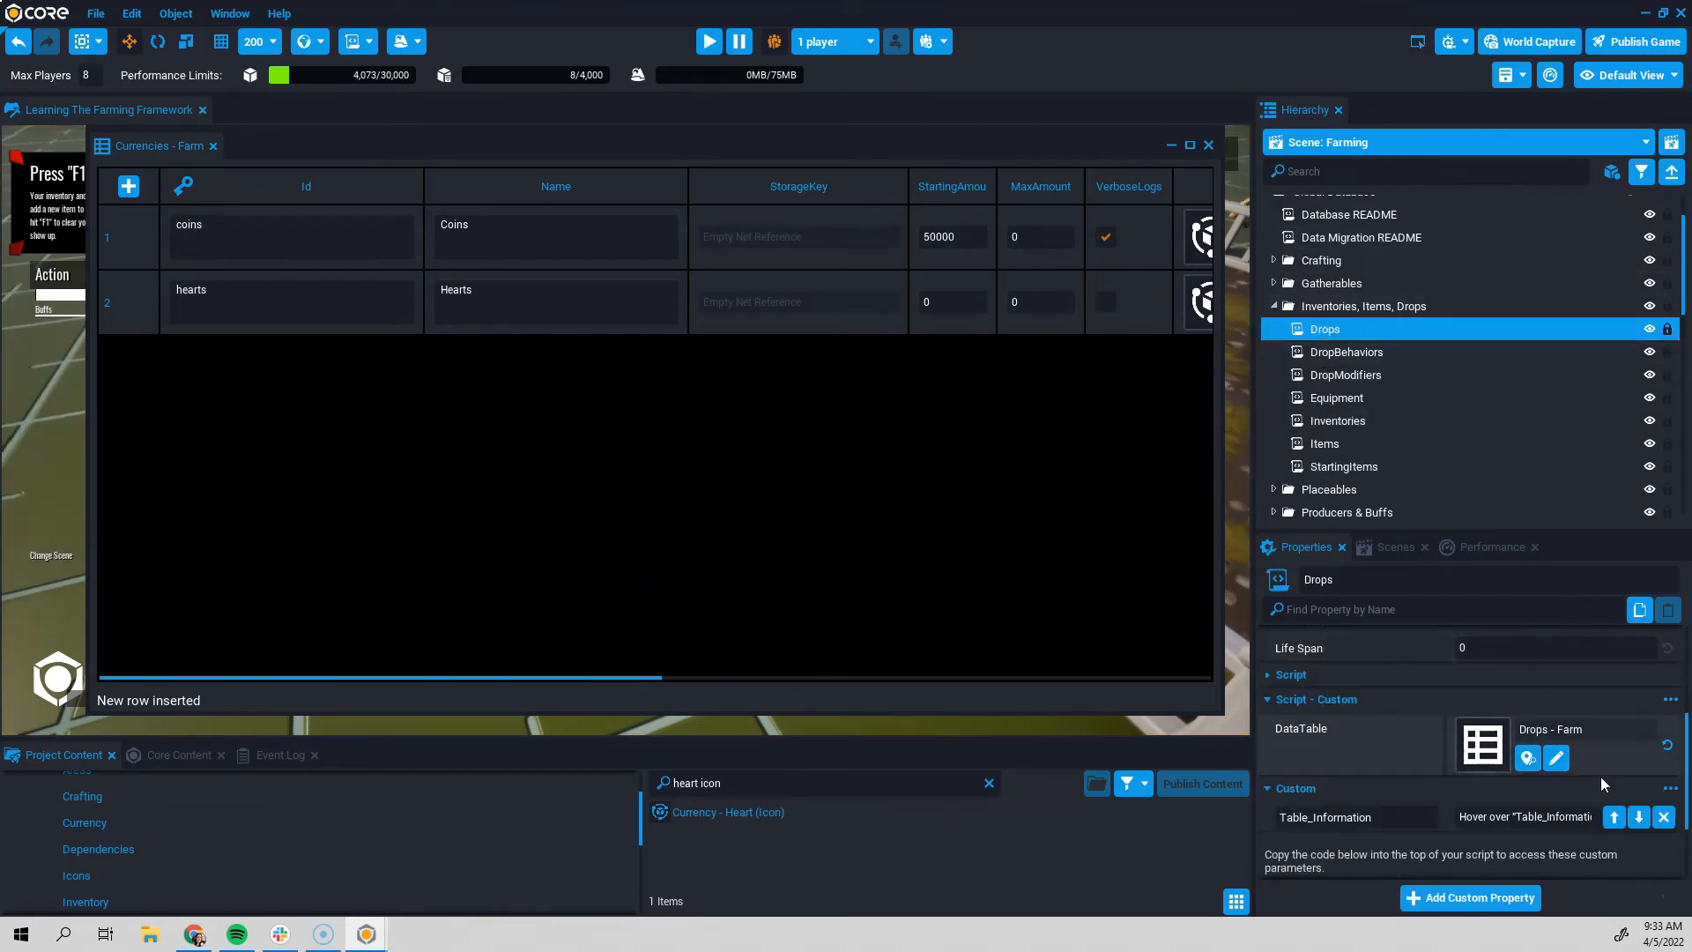
click(1556, 758)
- Insert a new row directly above the Coins 1 row in the drops table
scroll(405, 451, down, 4)
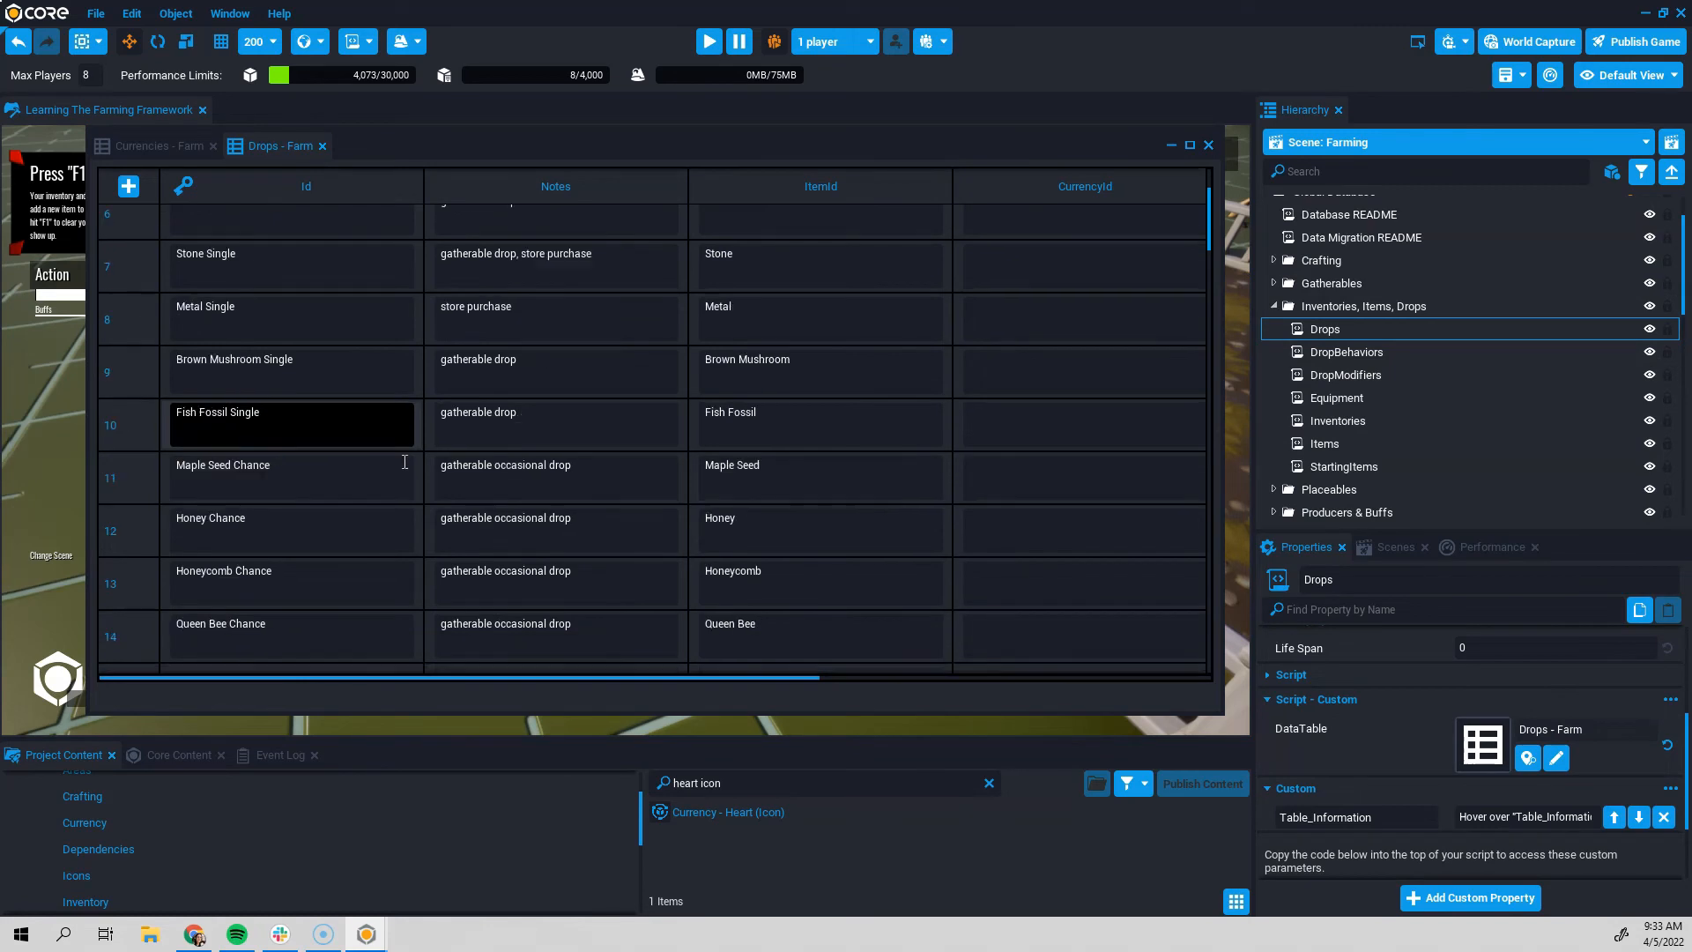
scroll(776, 476, up, 5)
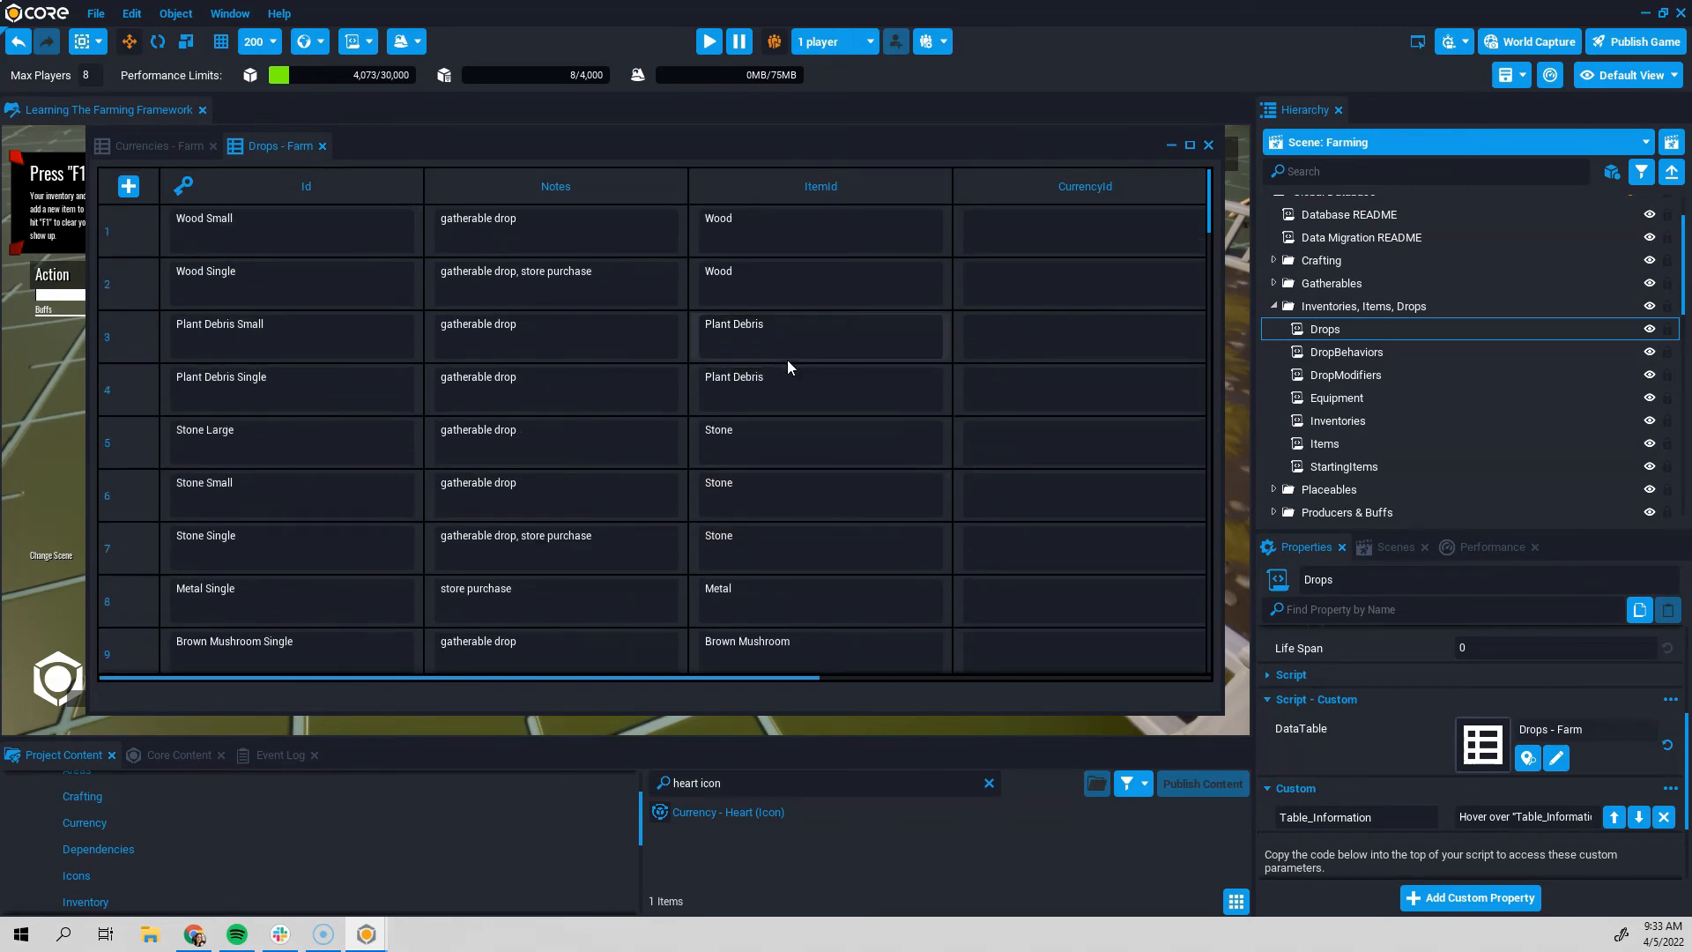
right_click(119, 232)
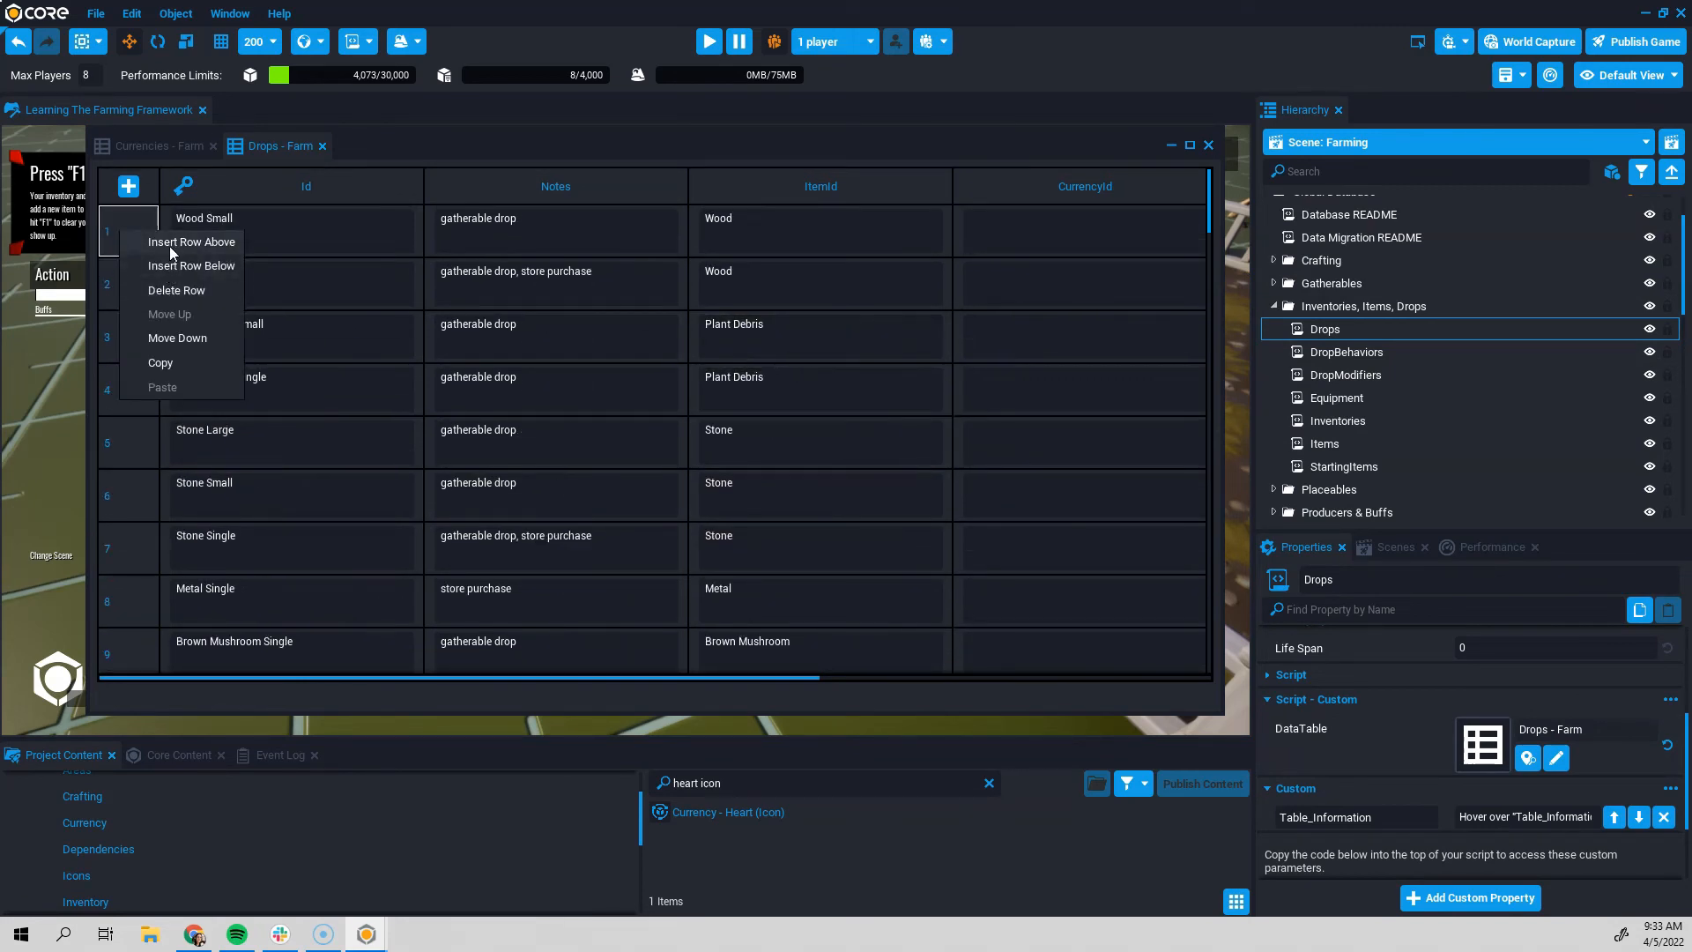
scroll(159, 505, down, 3)
scroll(159, 506, down, 3)
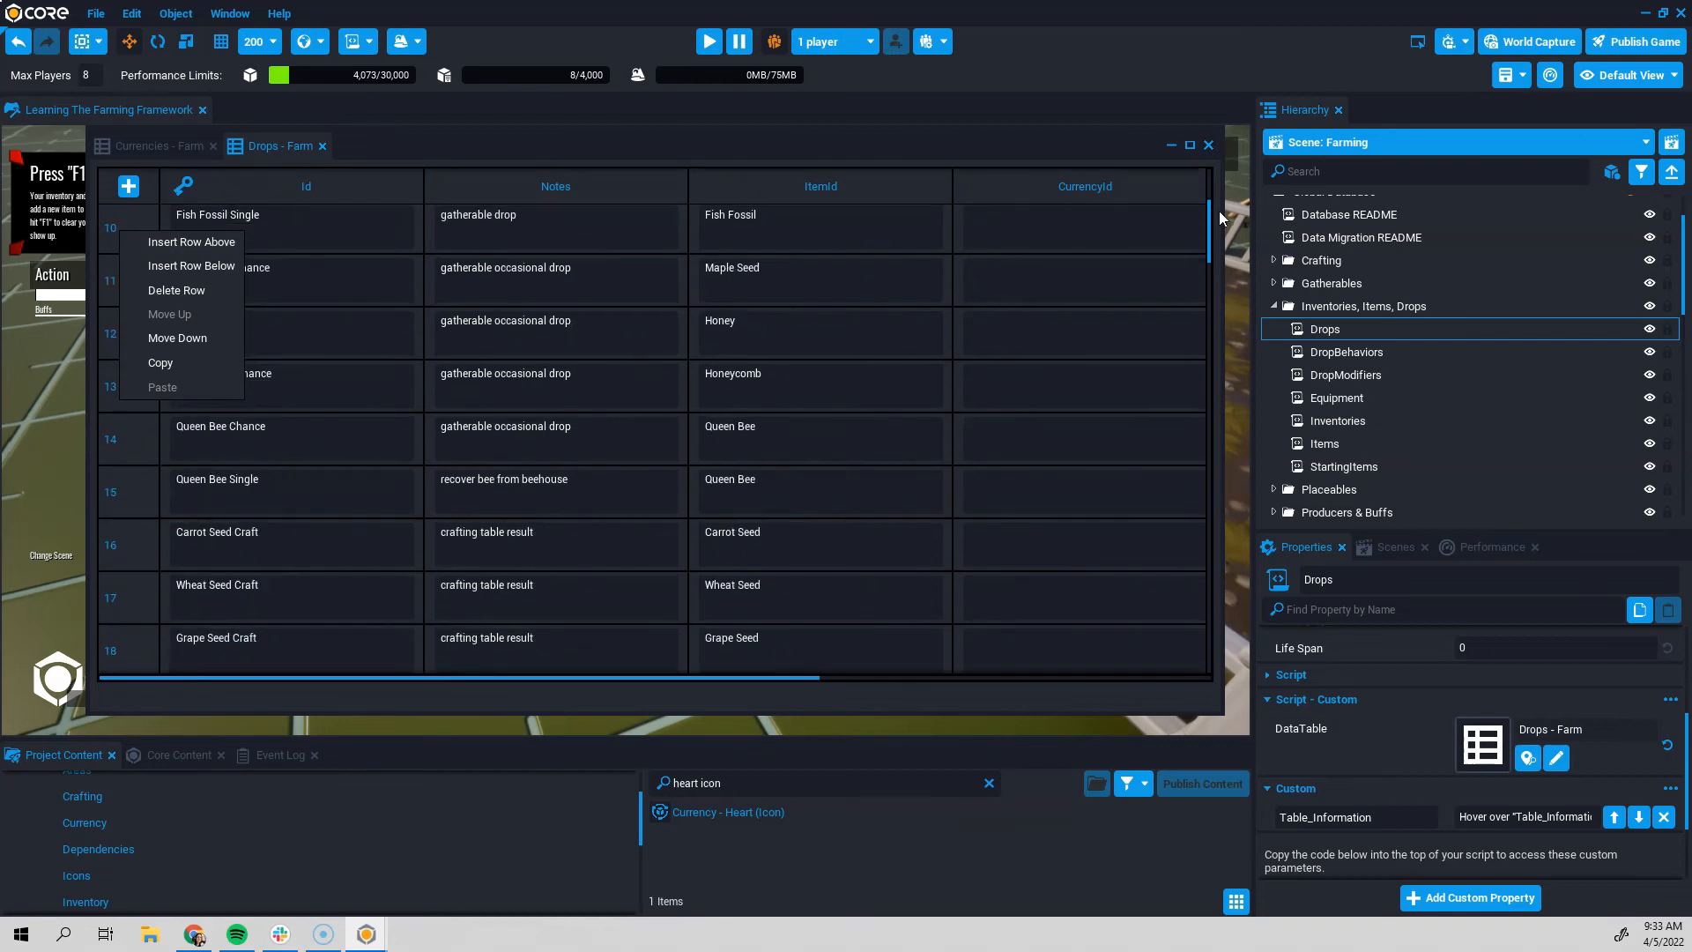
drag(1214, 231, 1161, 501)
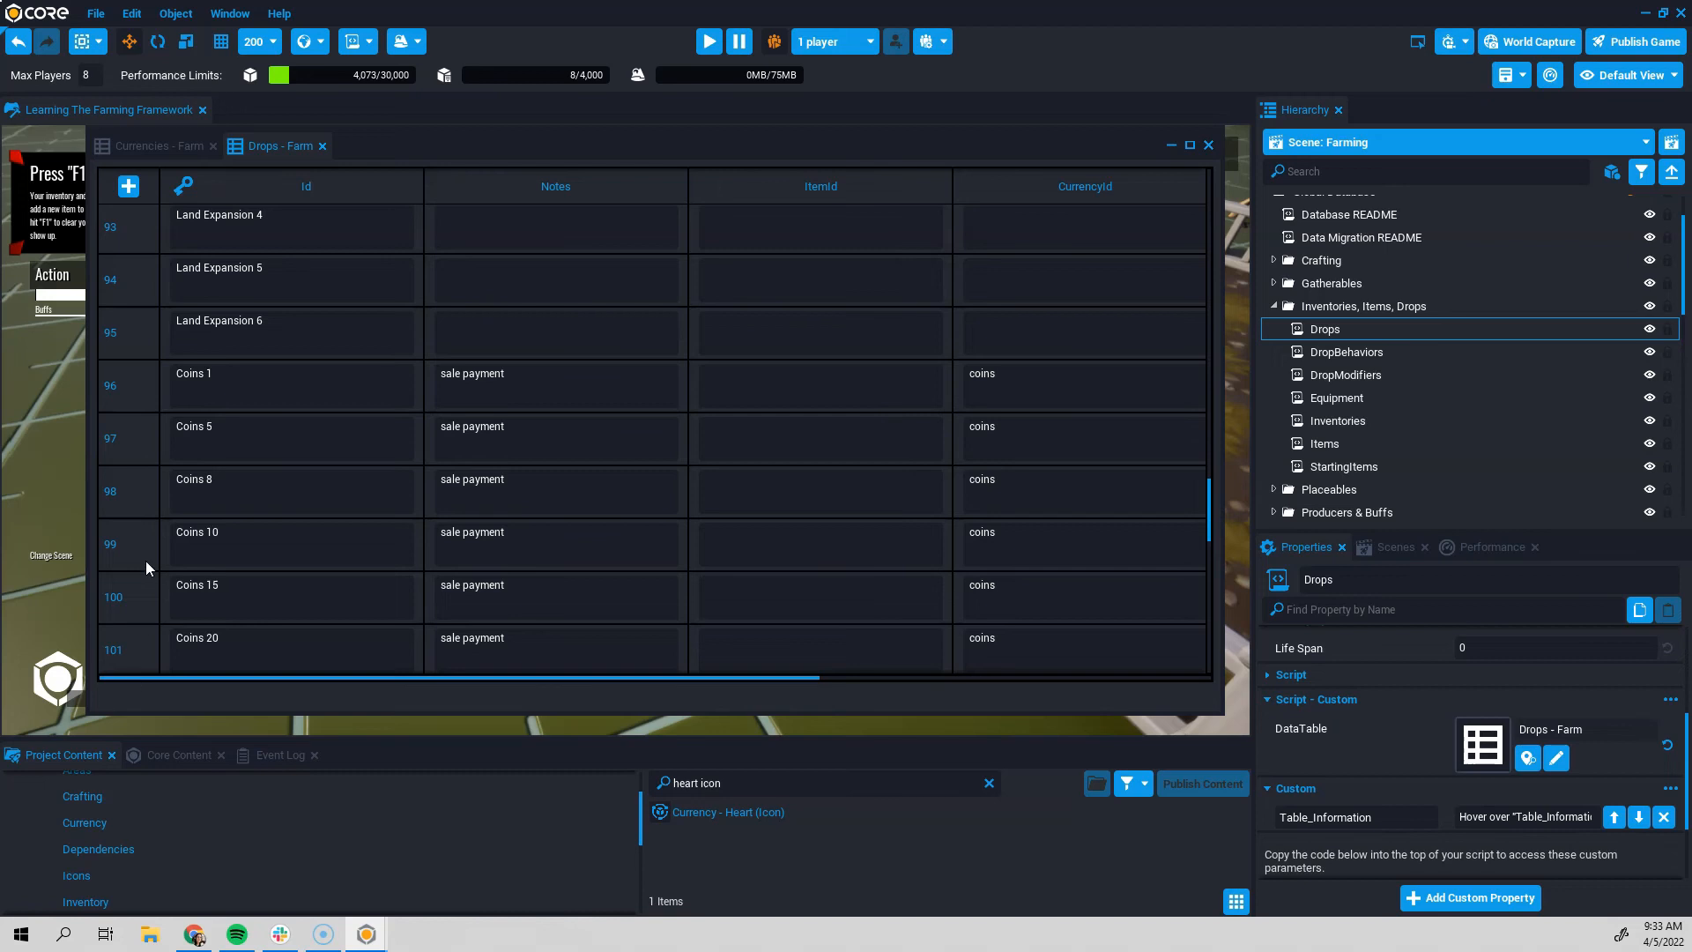
right_click(132, 374)
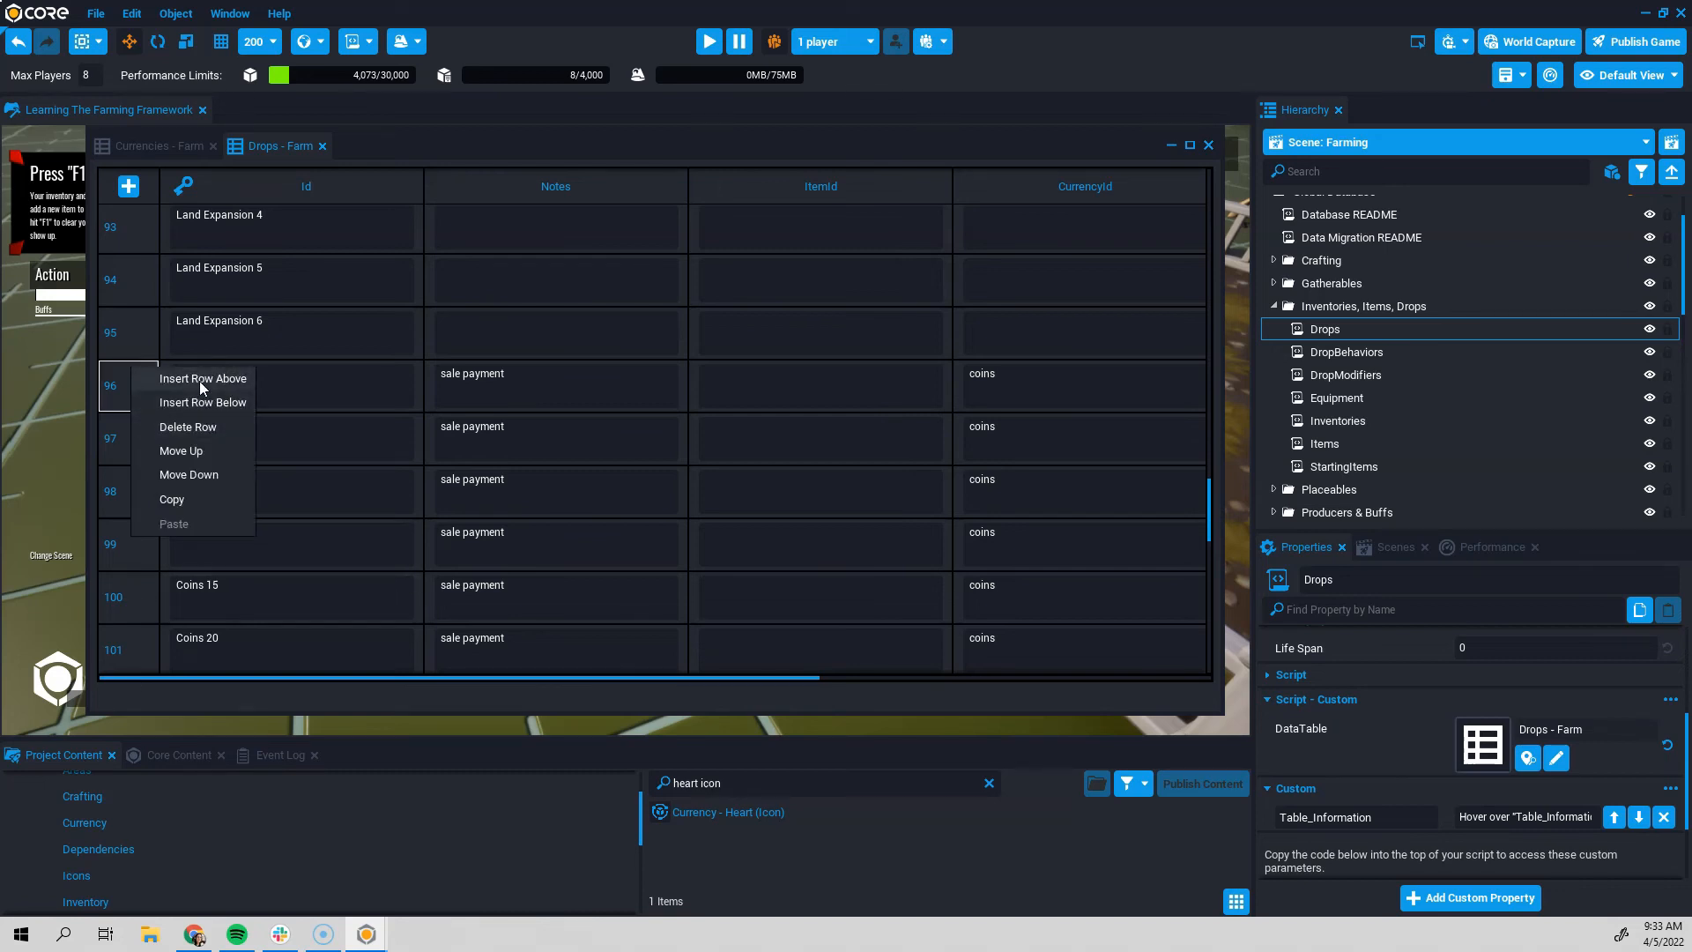
click(201, 379)
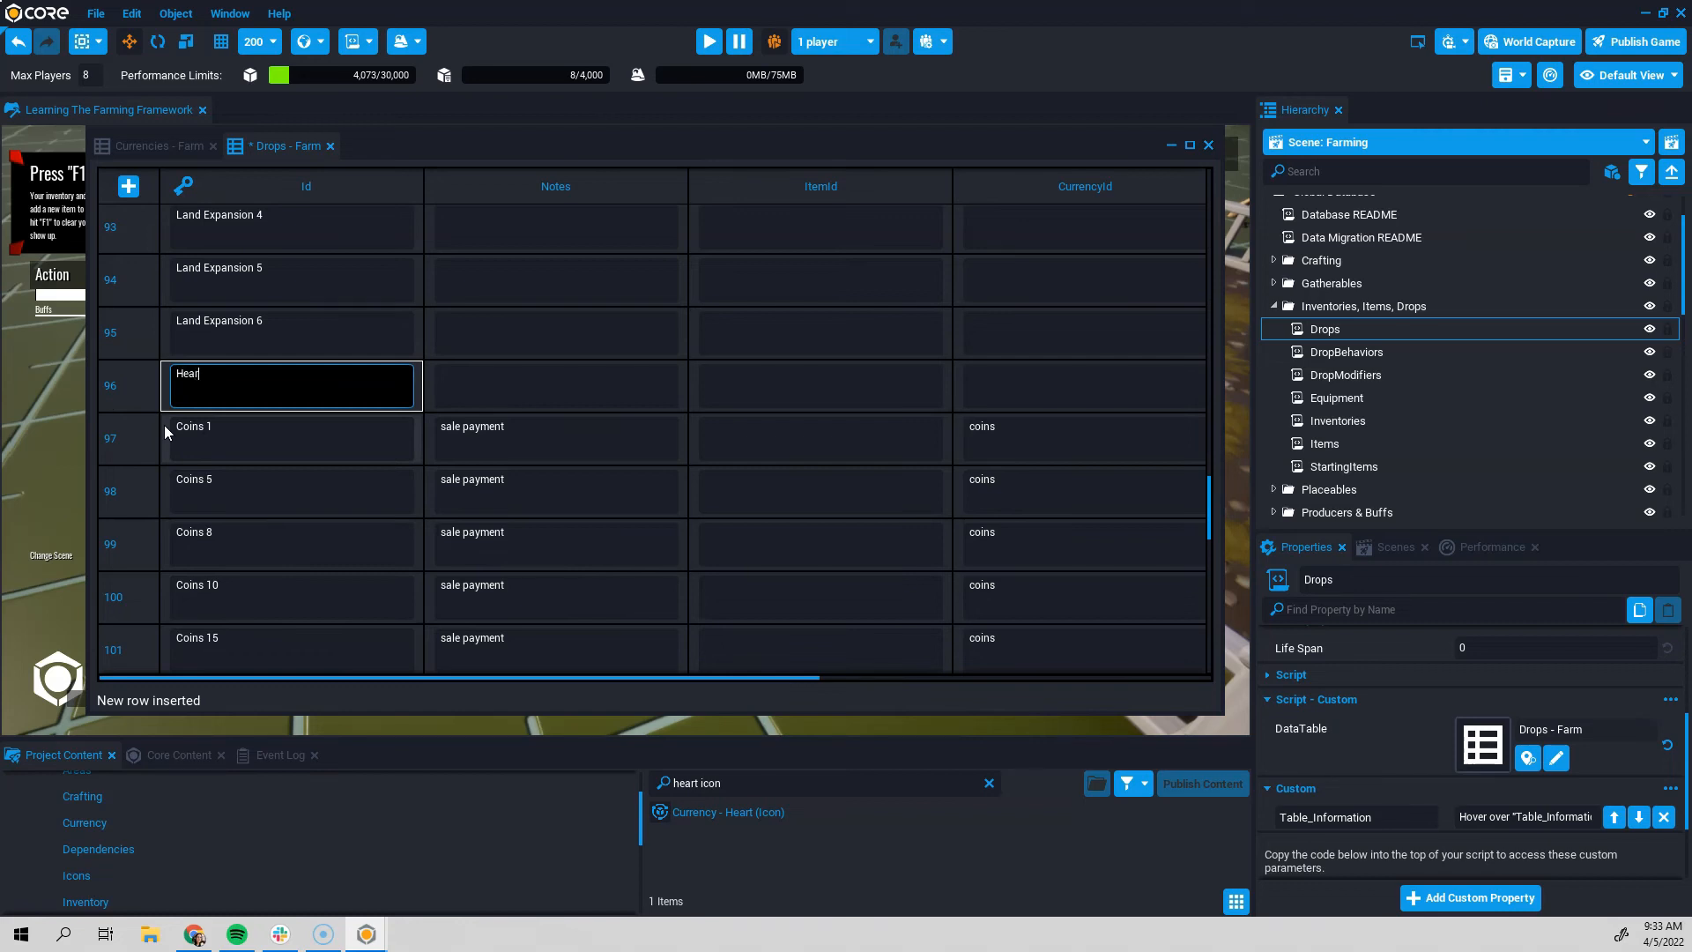
- Give the new drops row the Id "Hearts Single", the note "animal currency" and the hearts currency as its CurrencyId
text(Hearts Single)
key(Return)
click(474, 388)
text(animal currency)
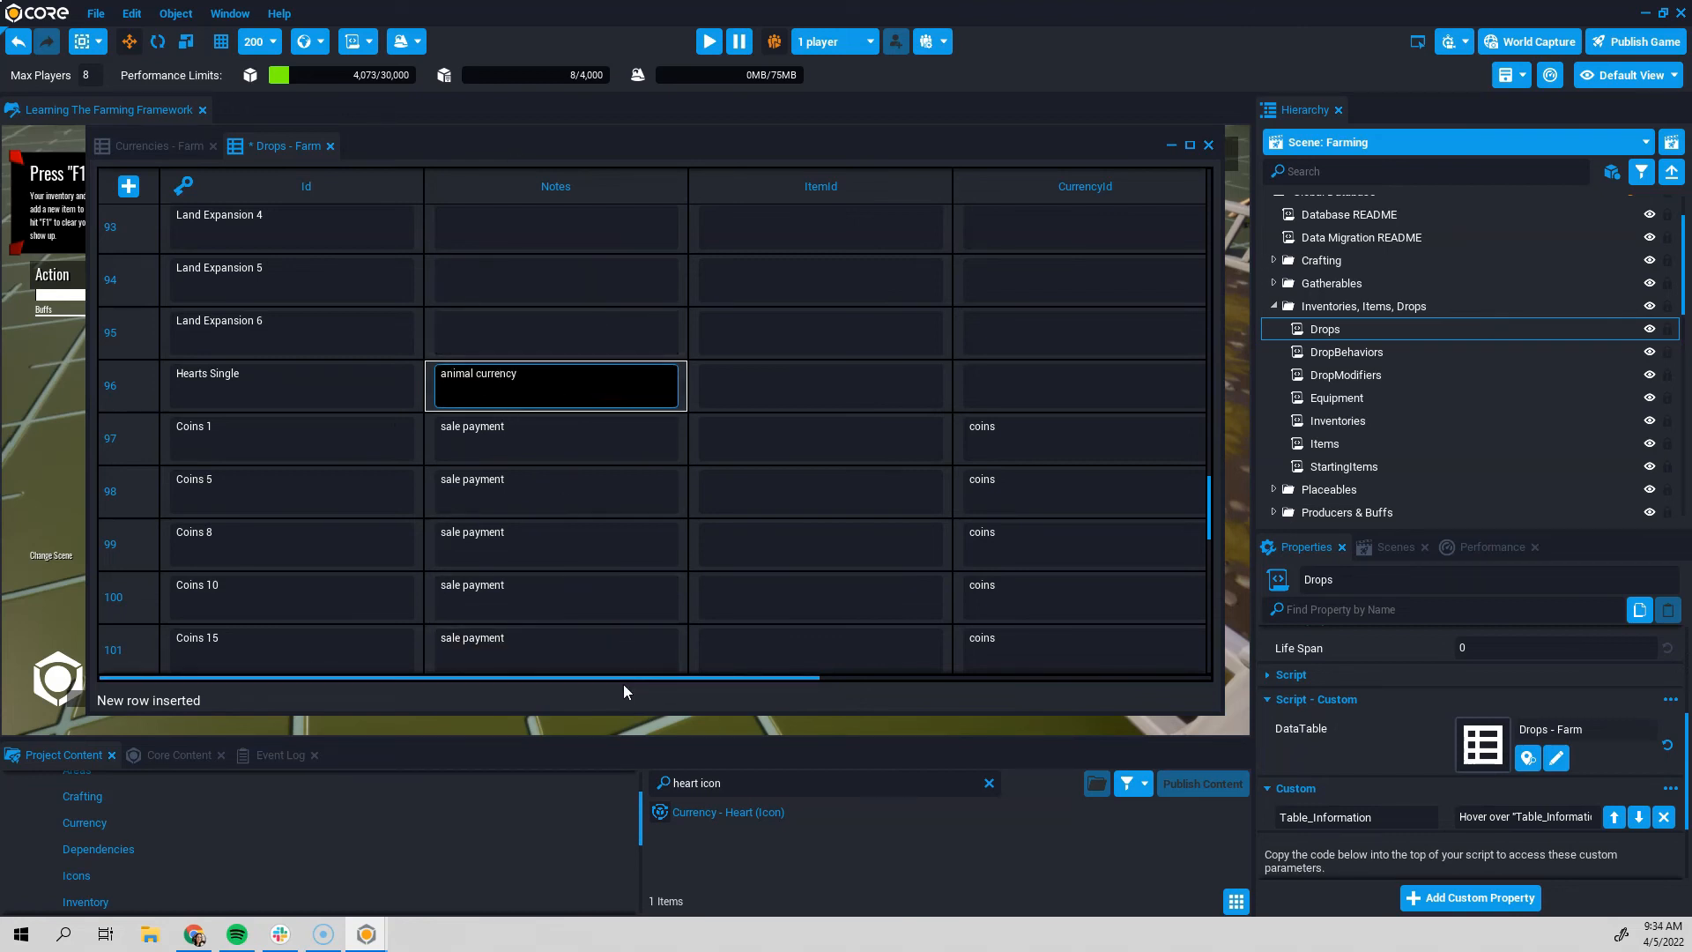
drag(627, 680, 774, 684)
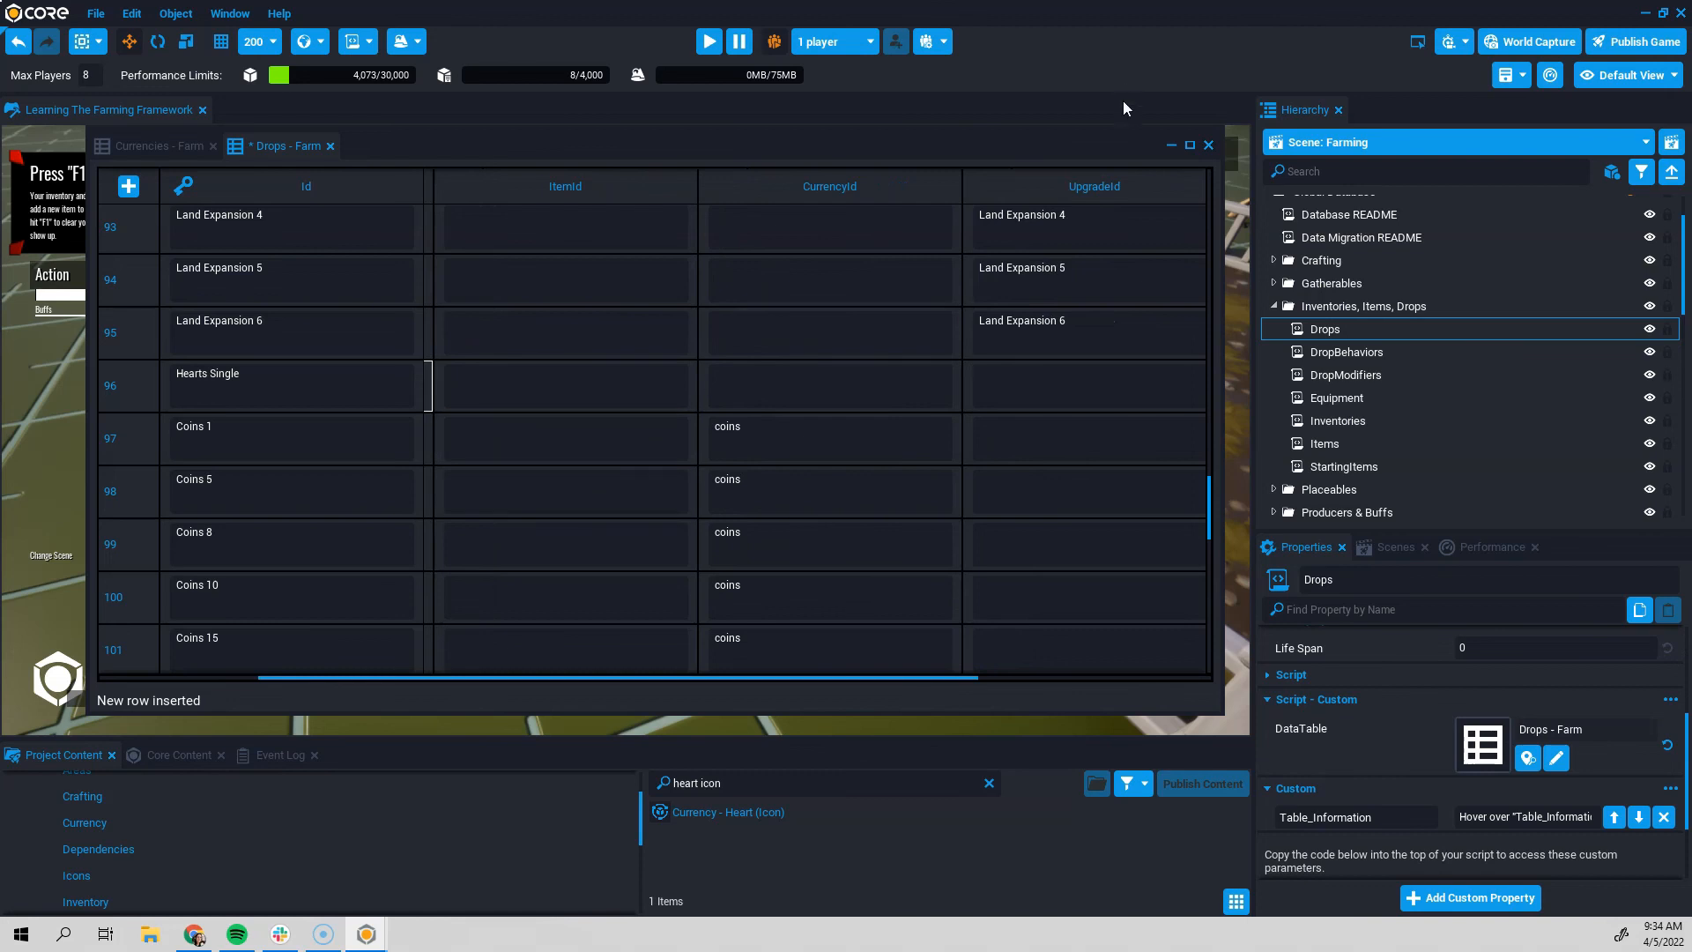
click(877, 388)
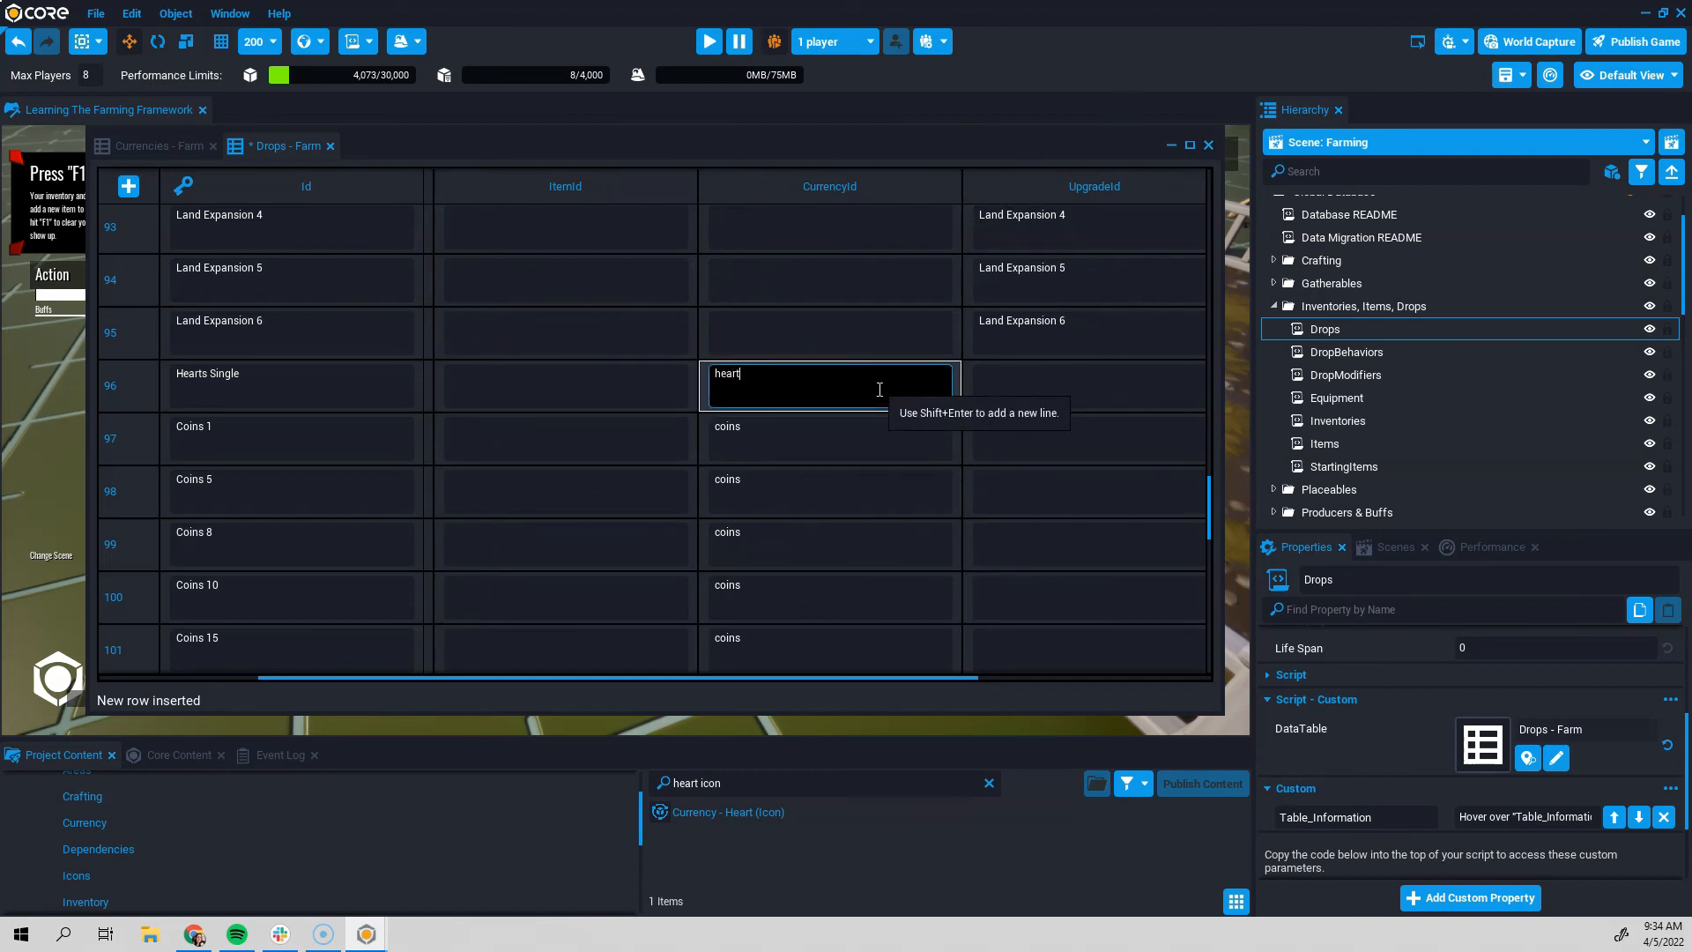
- Set the Hearts Single row's MinAmount and MaxAmount to 1 and its percent chance to 100, and save all changes
drag(815, 680, 1049, 688)
click(891, 387)
text(1)
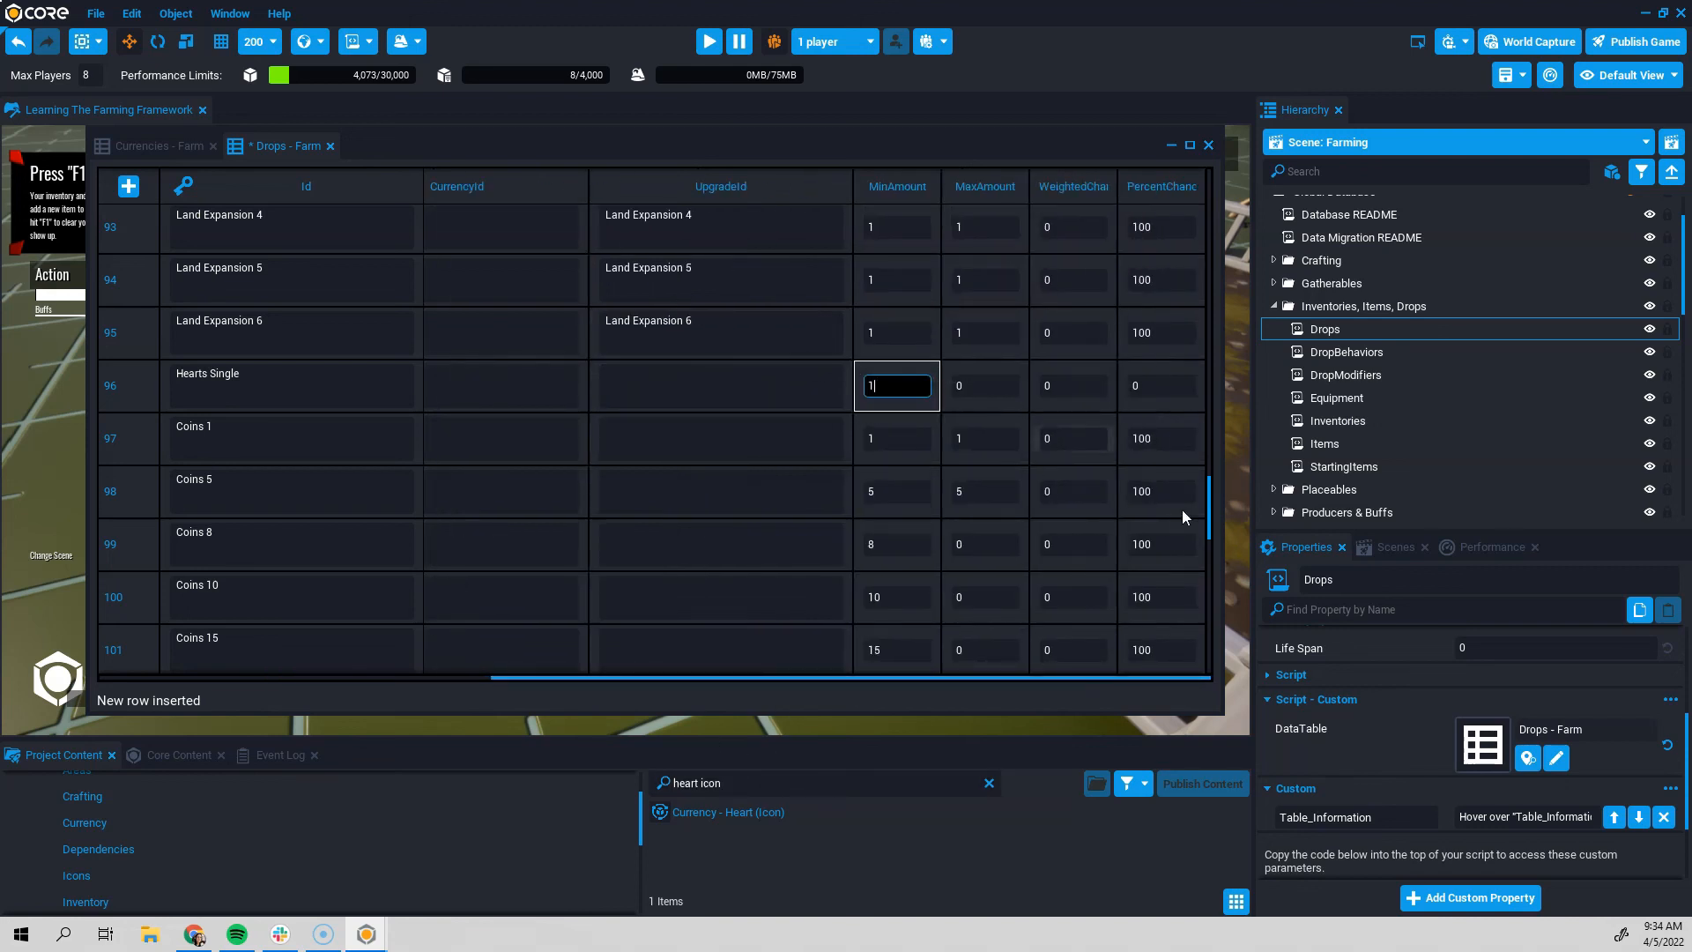
click(984, 384)
text(1)
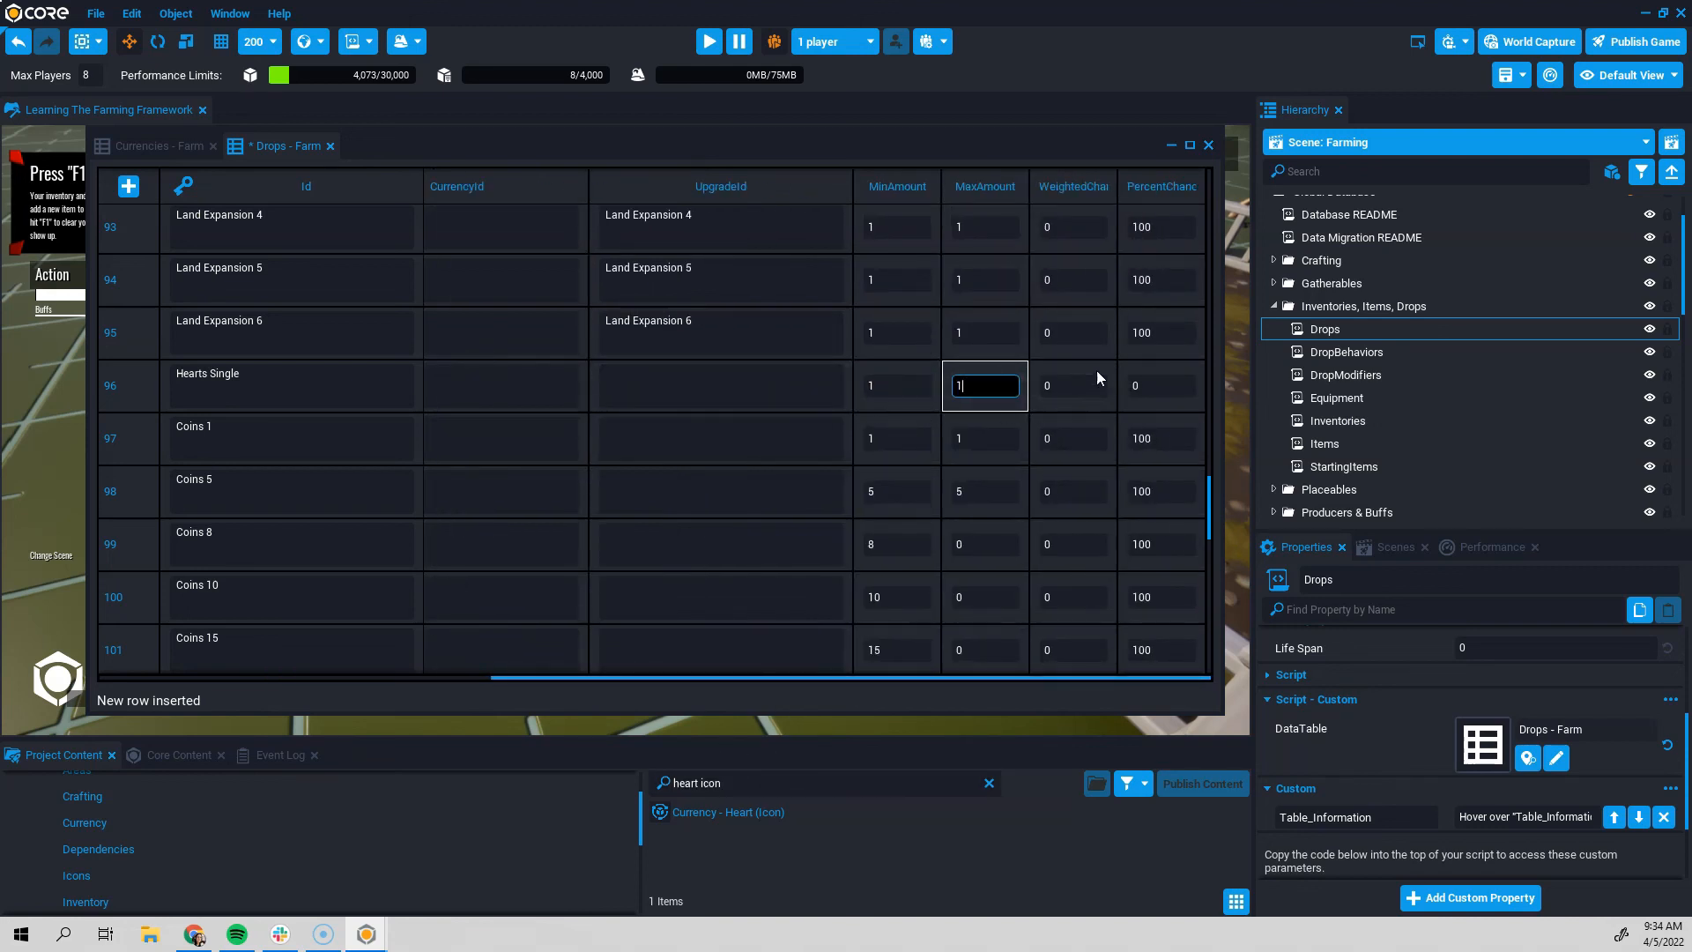
click(1165, 385)
text(100)
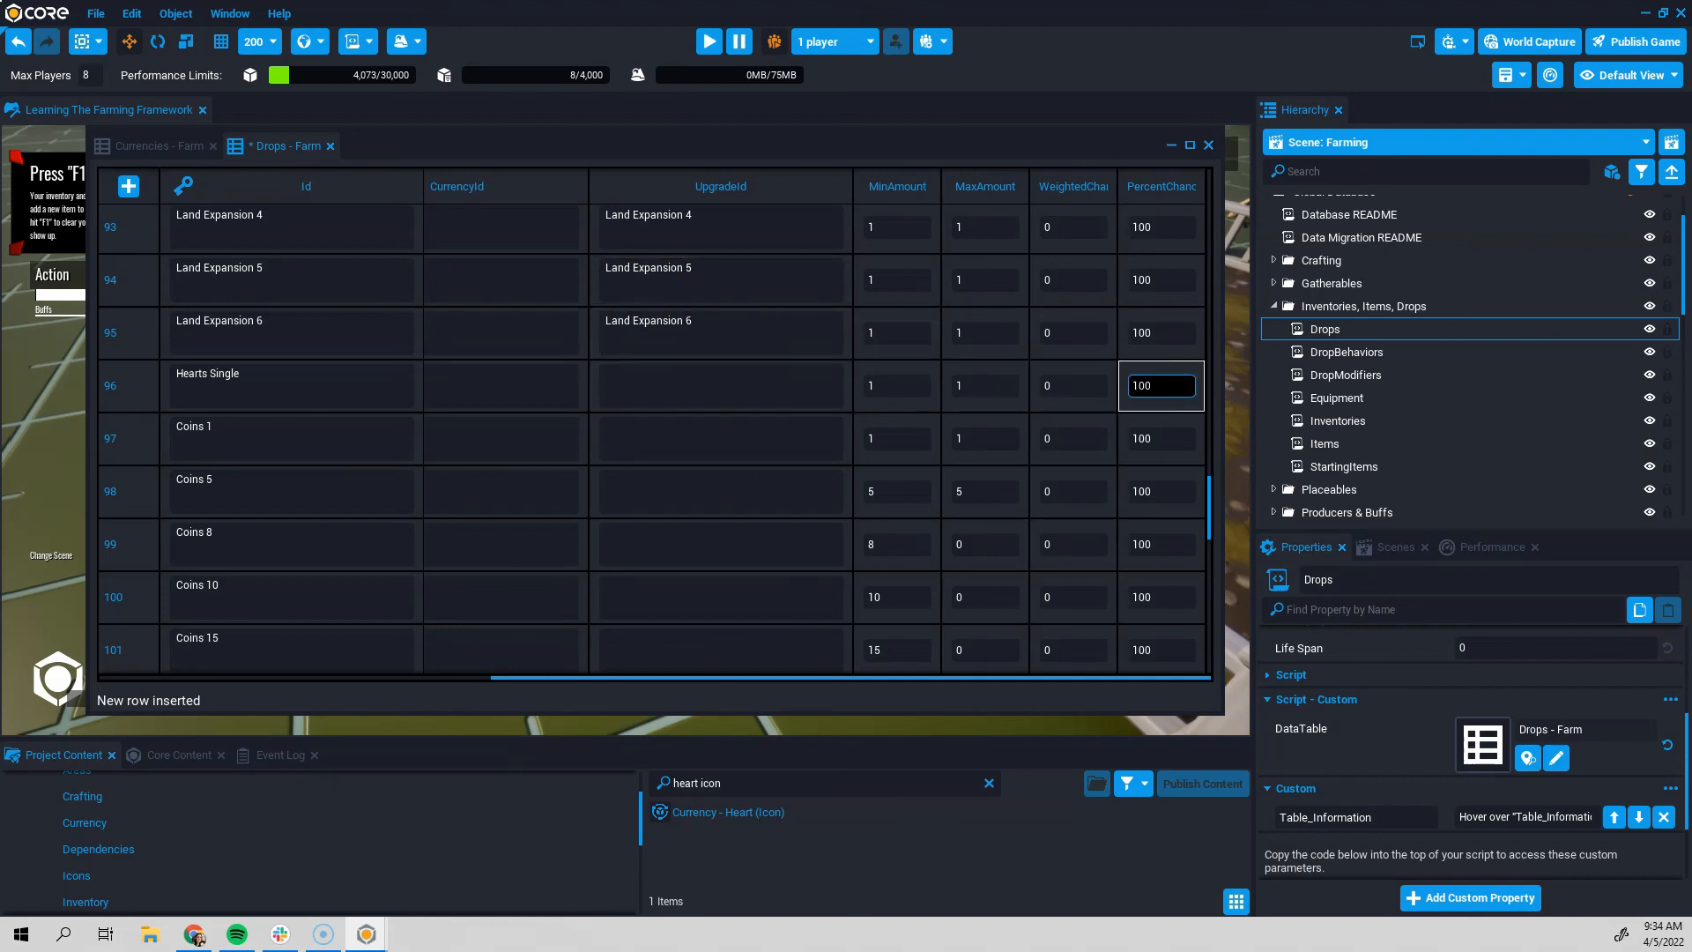
click(95, 15)
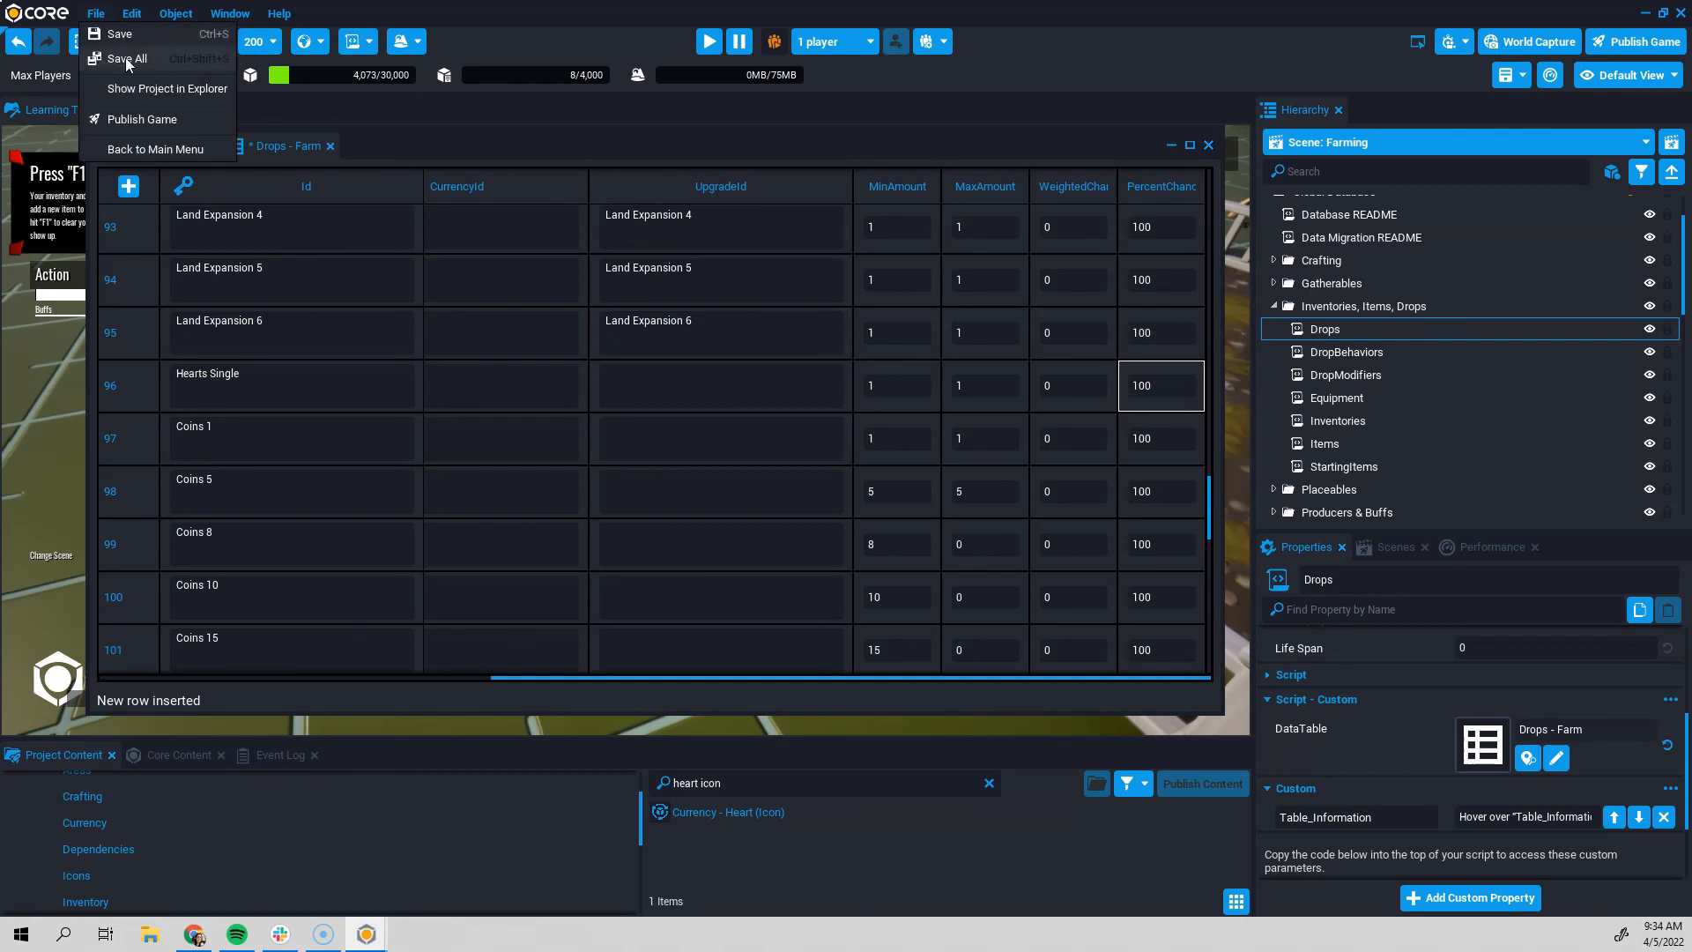
click(125, 58)
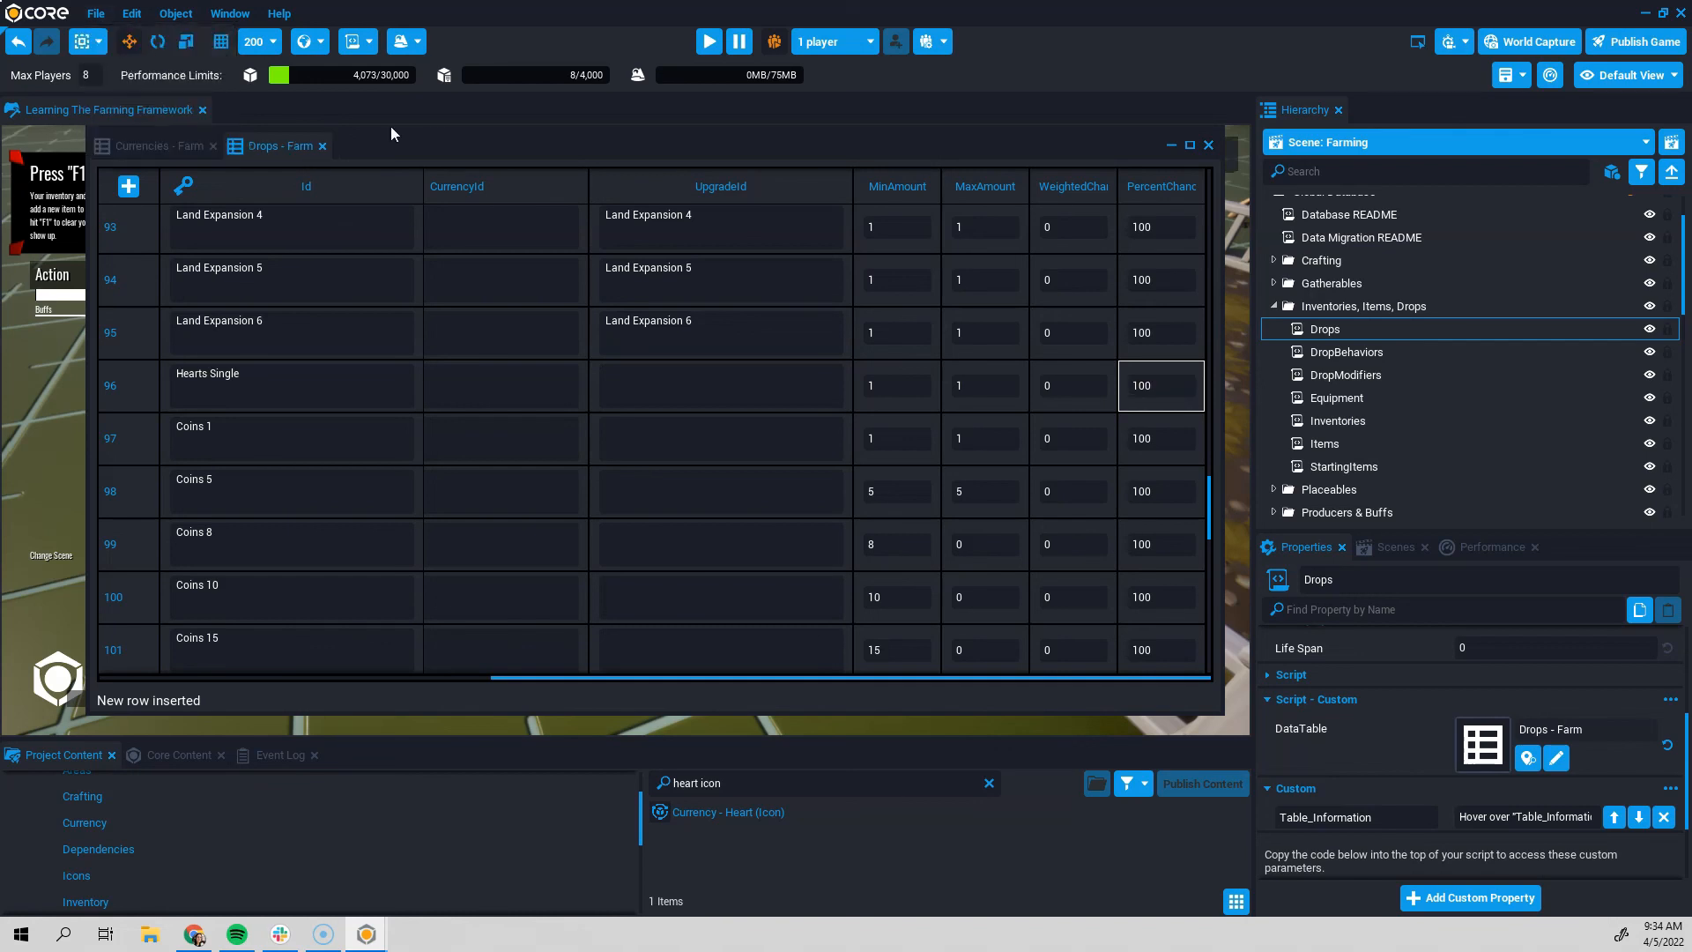